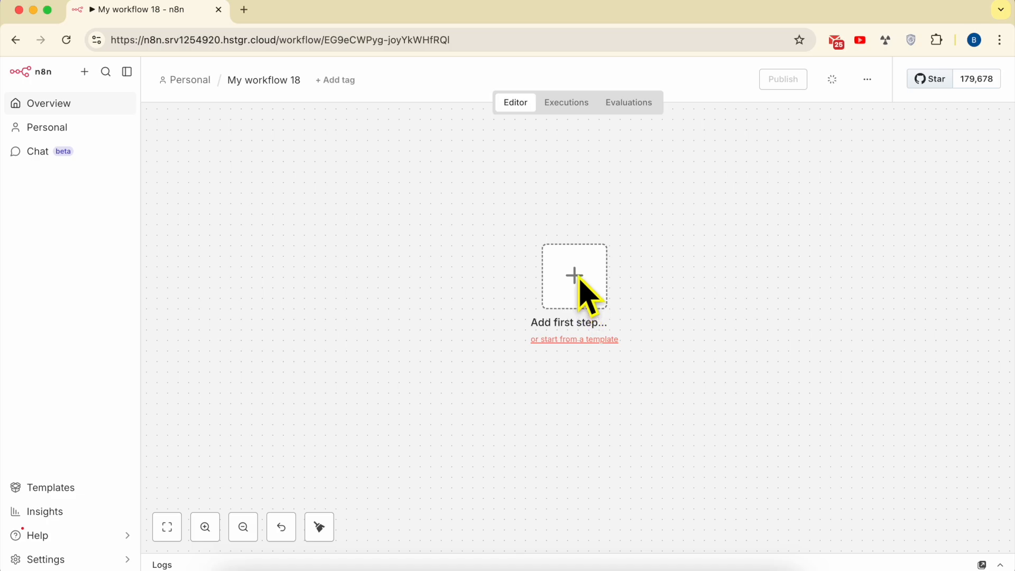
# Start the workflow with a manual trigger and connect a Google Analytics "Get a report" node to it
pyautogui.click(583, 289)
pyautogui.click(796, 242)
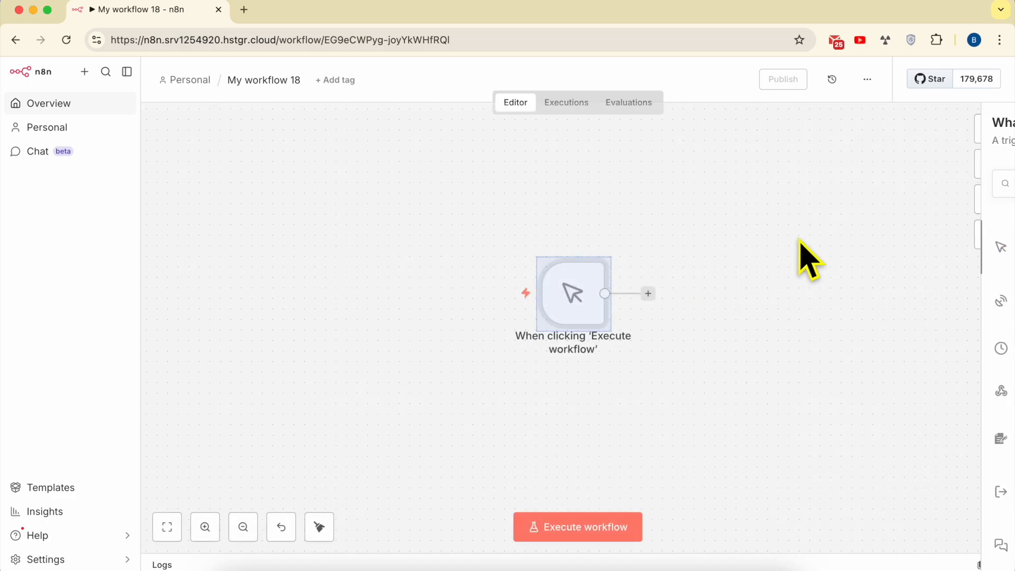
pyautogui.click(648, 293)
pyautogui.write('google')
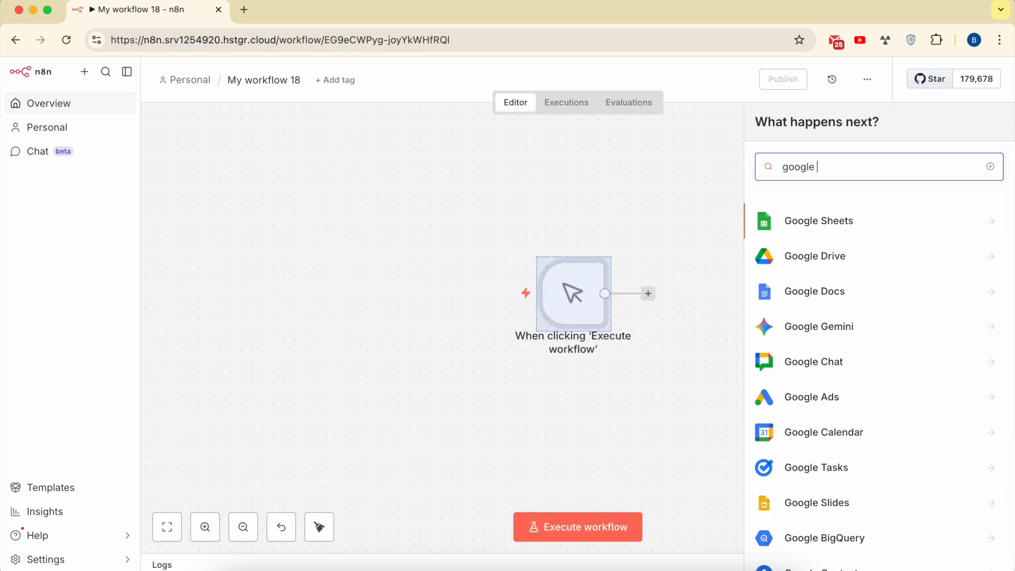
pyautogui.write(' analytics')
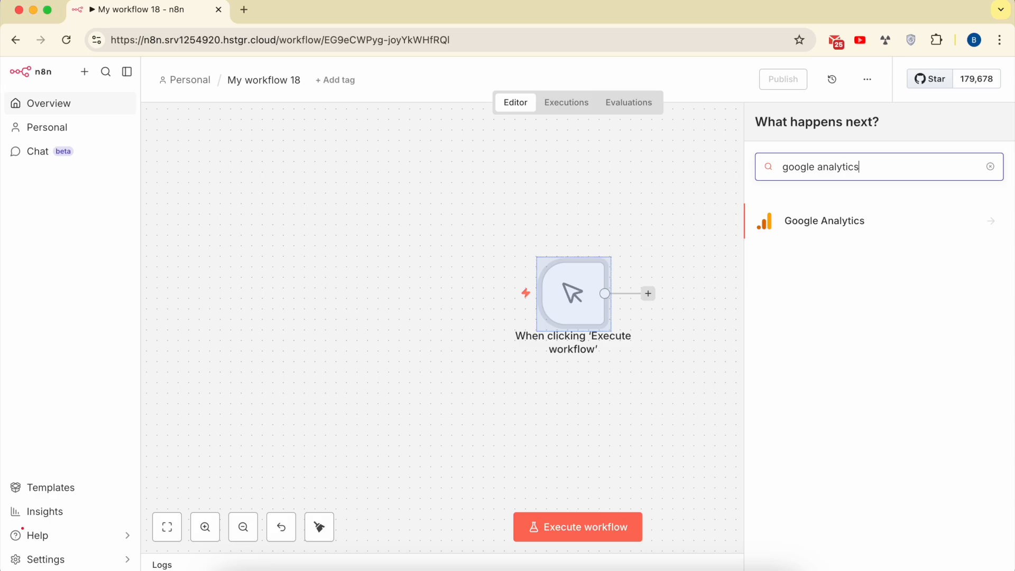
pyautogui.click(836, 235)
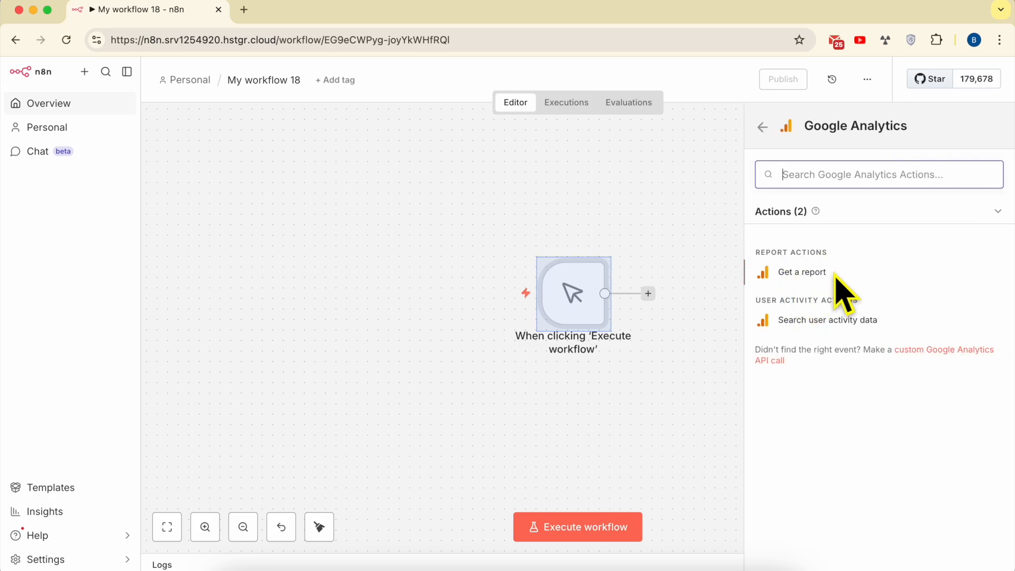
pyautogui.click(802, 272)
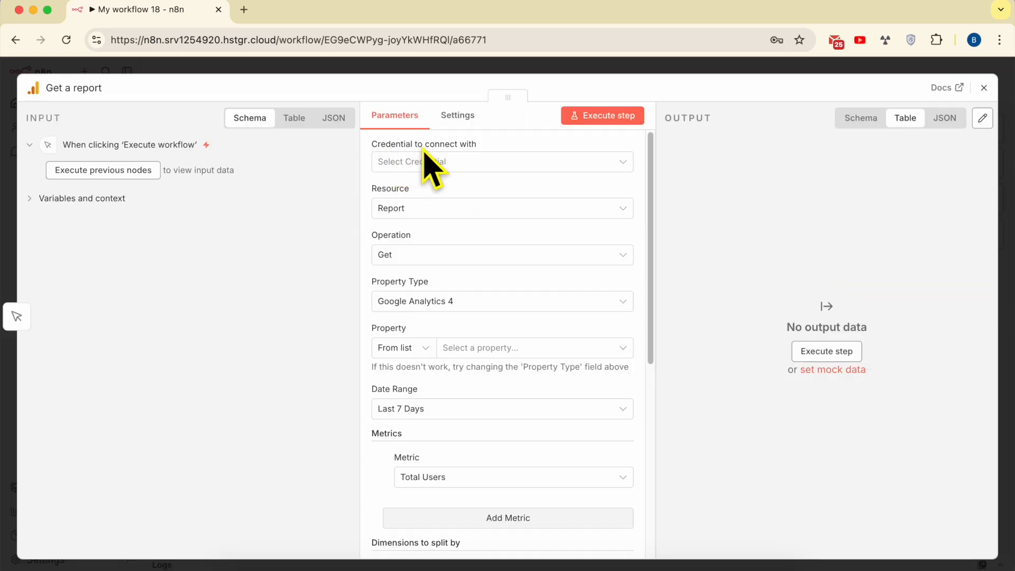
# Start a new Google Analytics OAuth2 credential for the report node and review its Client ID and Client Secret fields
pyautogui.click(453, 160)
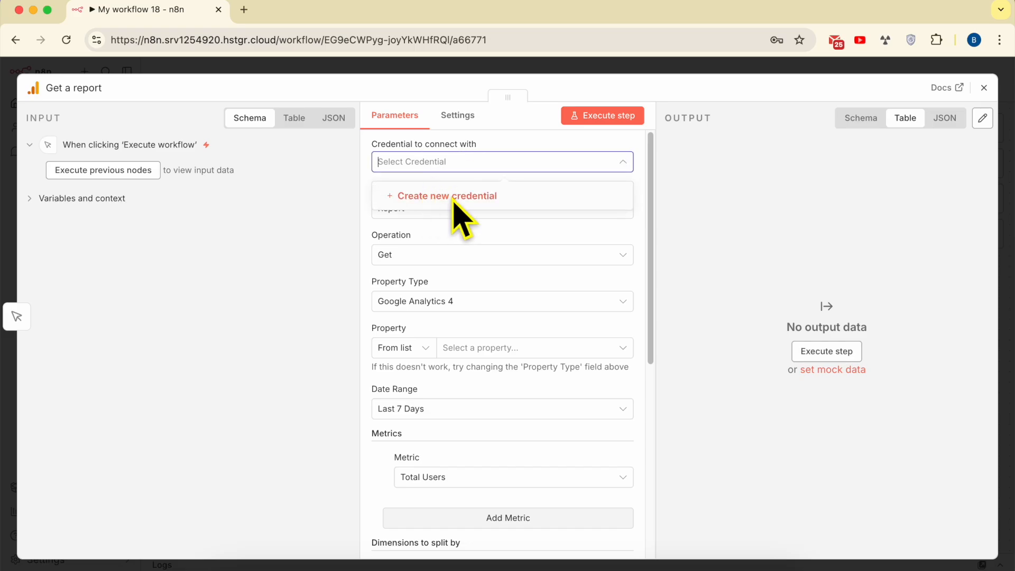
pyautogui.click(461, 206)
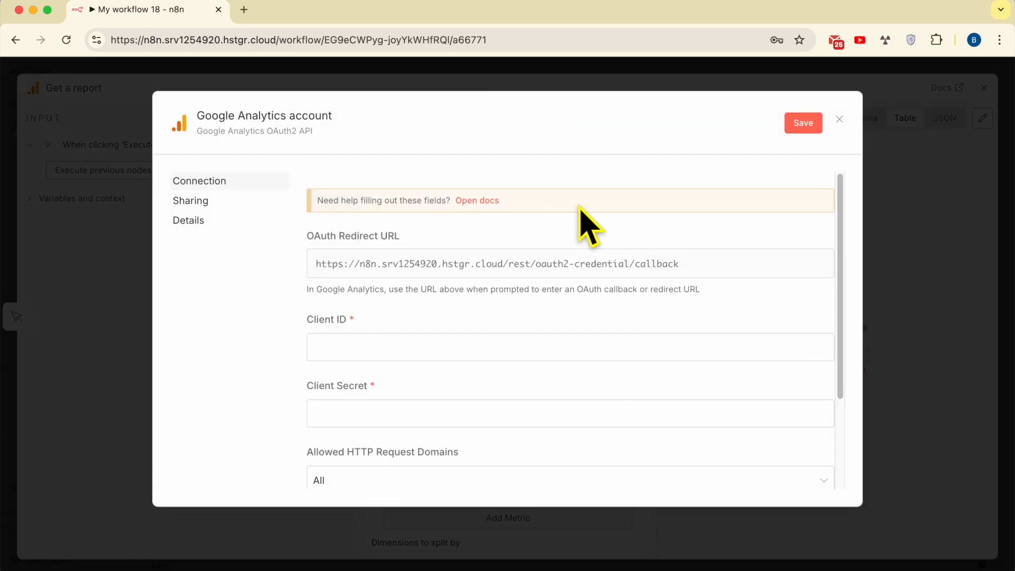
pyautogui.scroll(-1, 391, 323)
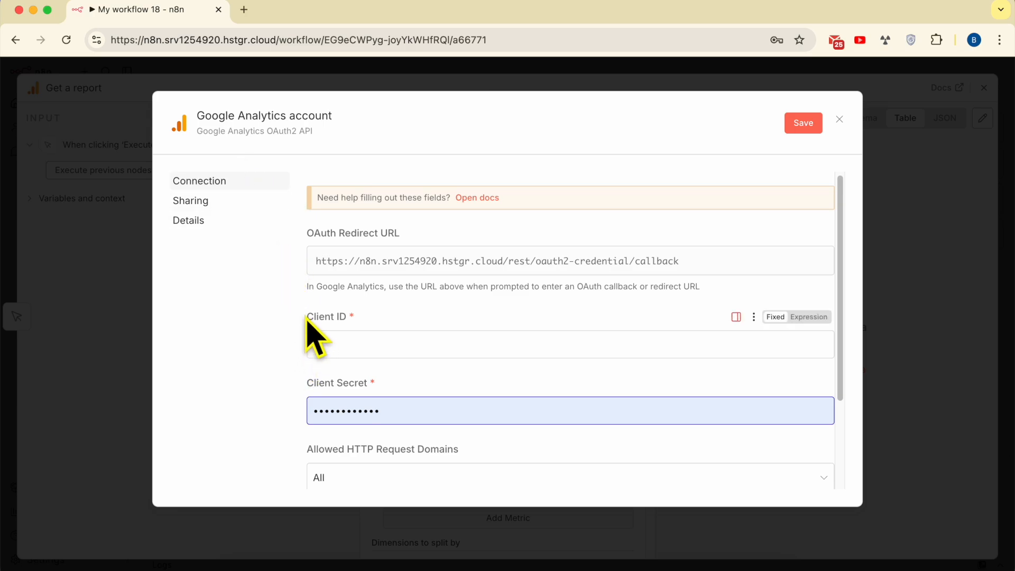
pyautogui.moveTo(306, 320); pyautogui.dragTo(371, 316)
pyautogui.moveTo(289, 380); pyautogui.dragTo(392, 385)
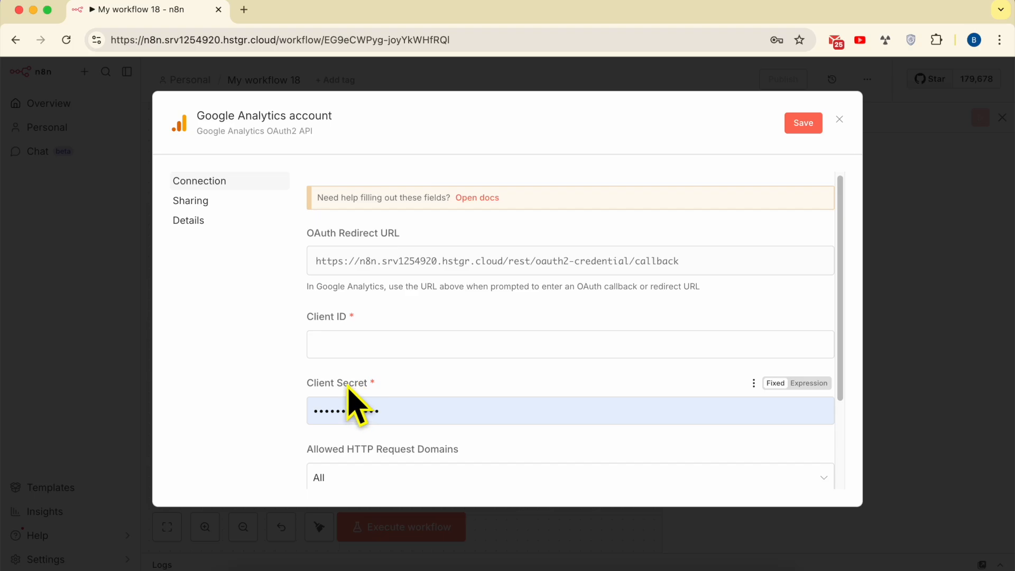
# Switch to the TextEdit notes, read Step 1 on creating a Google Cloud project, and open the linked console.cloud.google.com
pyautogui.click(317, 565)
pyautogui.scroll(5, 749, 302)
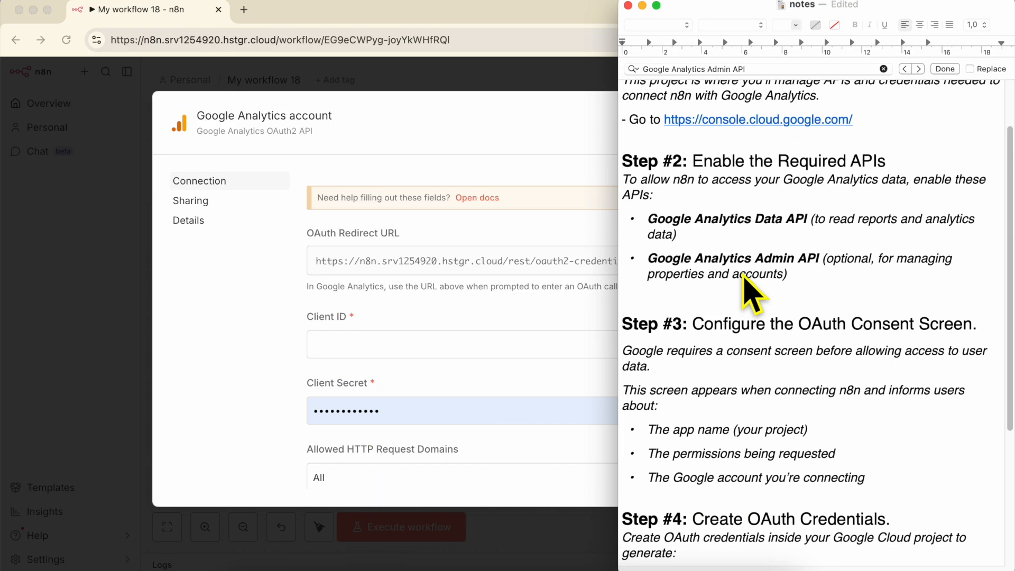
pyautogui.scroll(3, 743, 279)
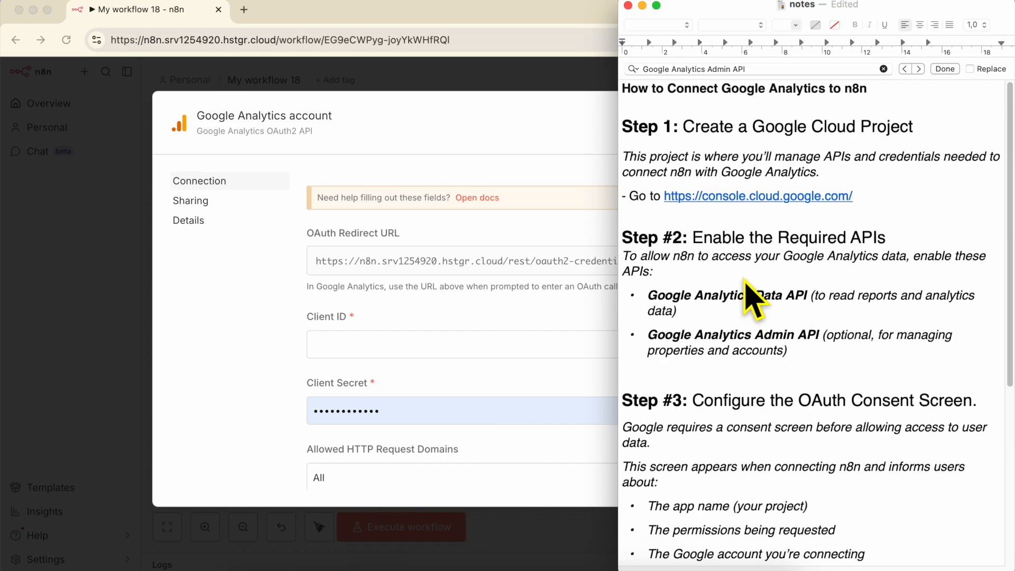
pyautogui.tripleClick(709, 134)
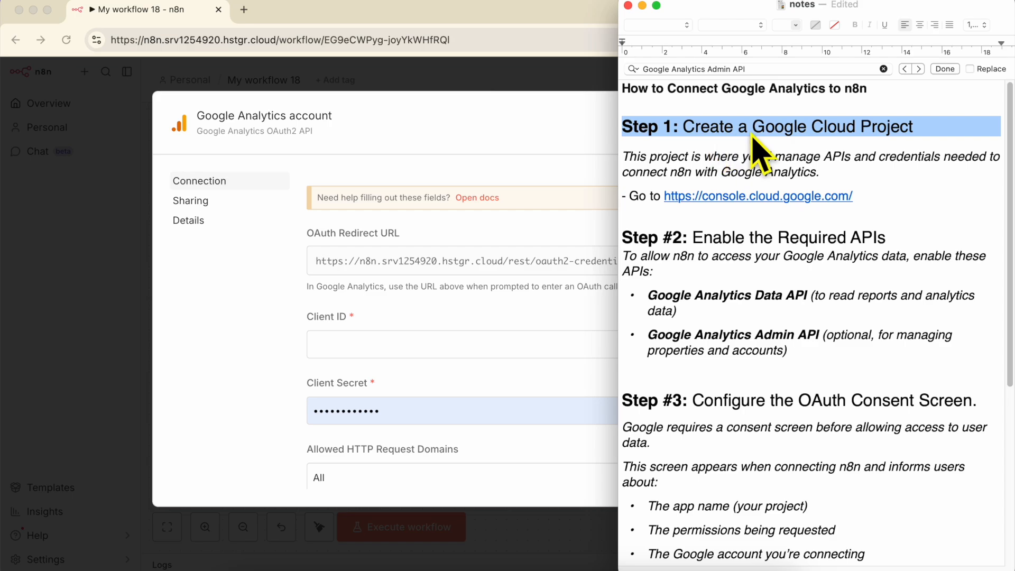
pyautogui.tripleClick(706, 168)
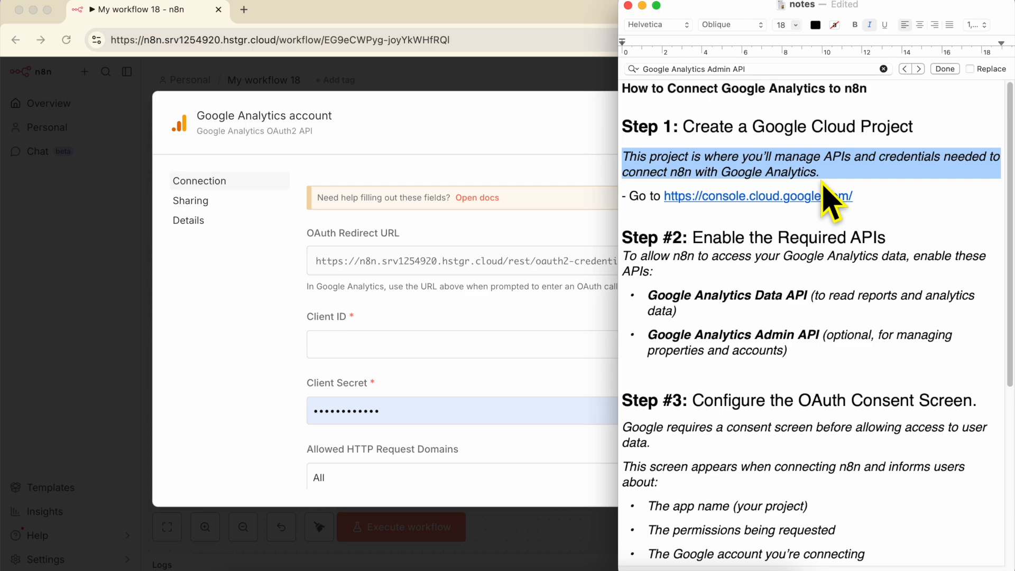
pyautogui.click(737, 198)
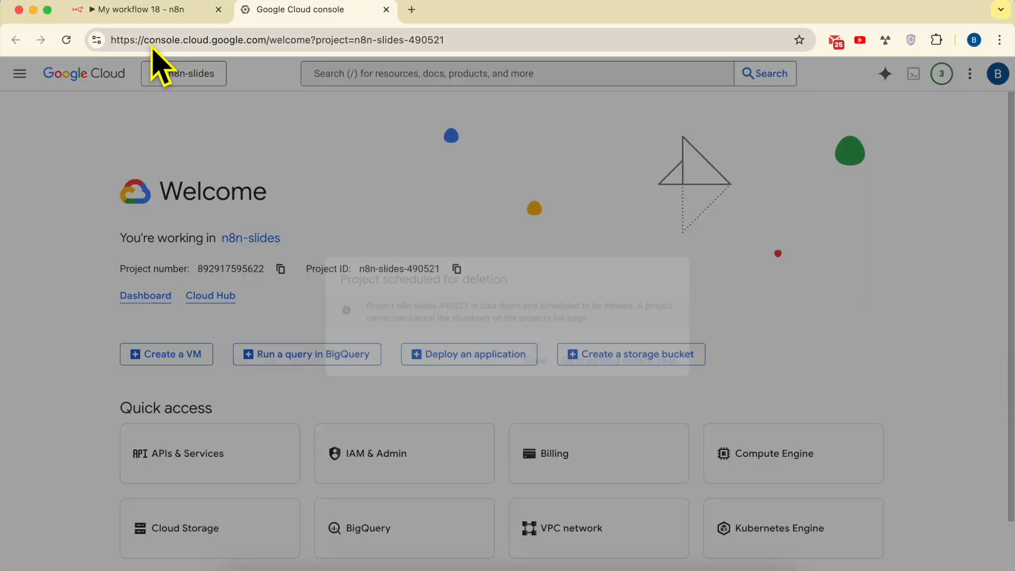
# Dismiss the project deletion notice and reload console.cloud.google.com without the project selector path
pyautogui.moveTo(143, 39); pyautogui.dragTo(264, 44)
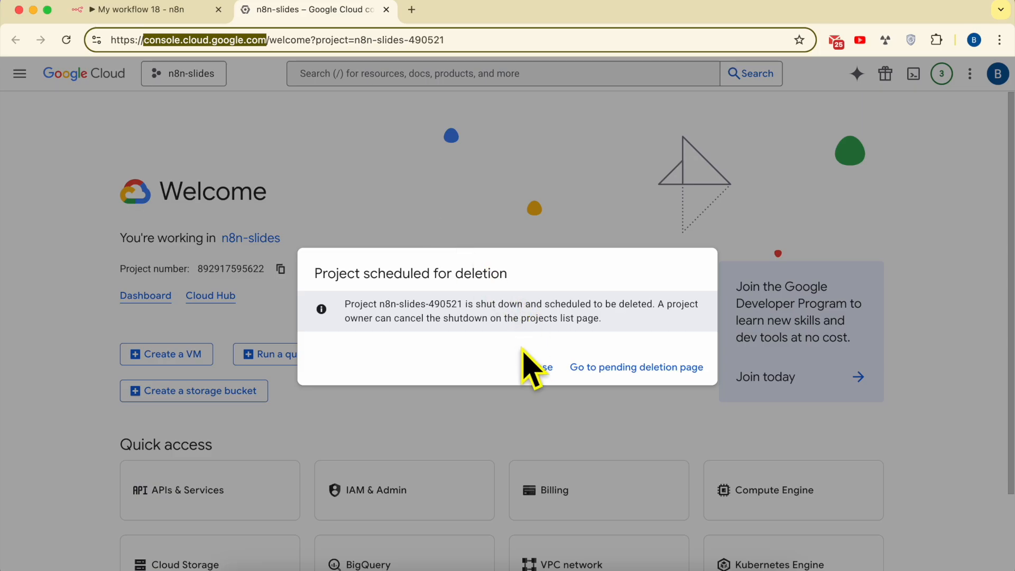
pyautogui.click(537, 366)
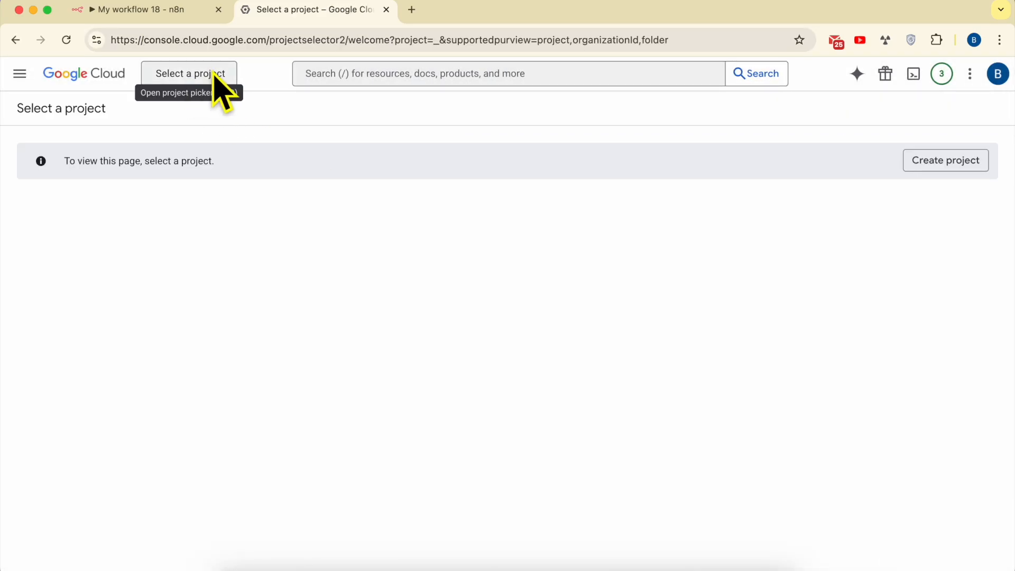
pyautogui.moveTo(268, 41); pyautogui.dragTo(893, 47)
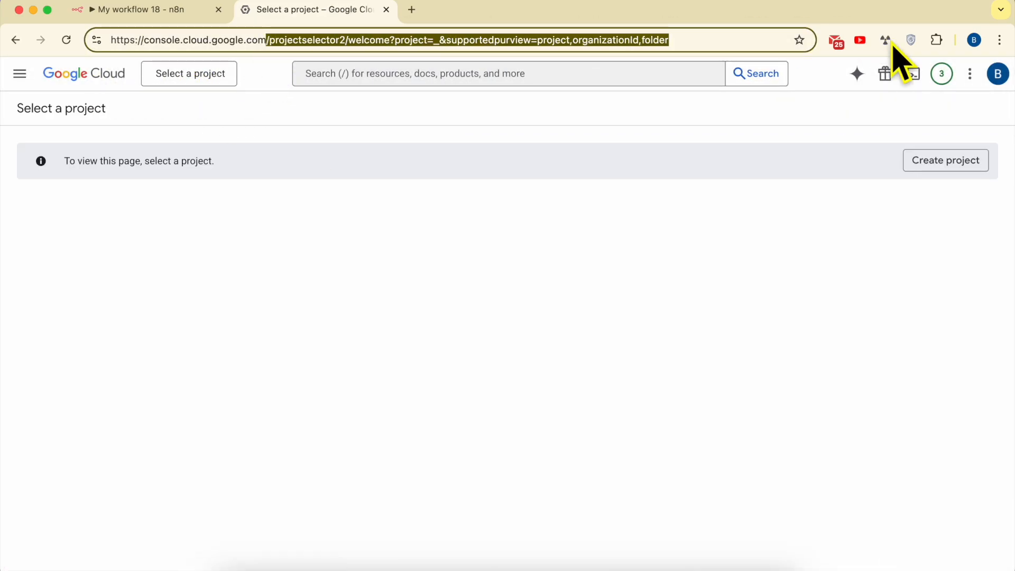
pyautogui.press('BackSpace')
pyautogui.press('Return')
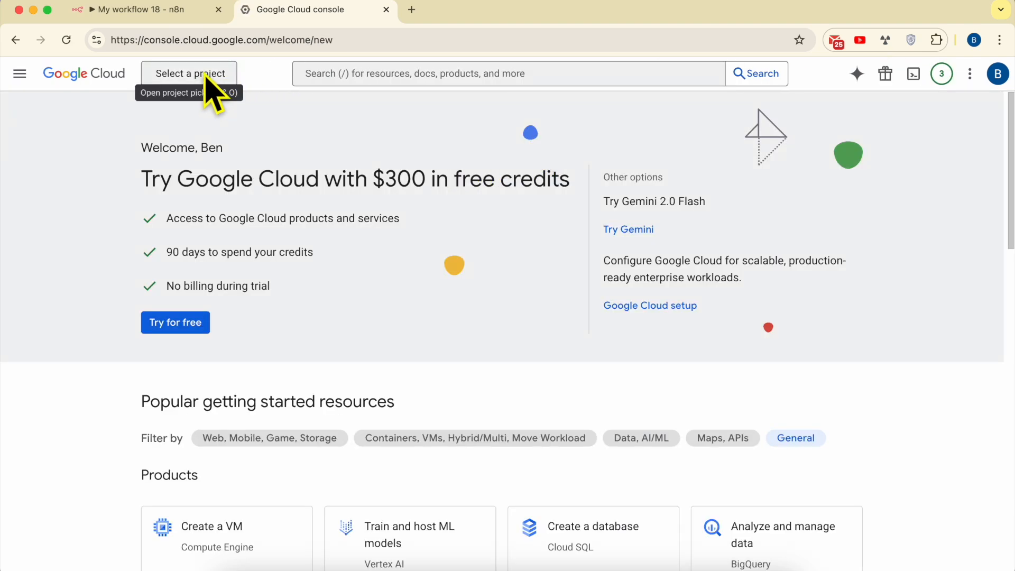
# Create a new Google Cloud project named n8n-analytics with no organization as its parent resource
pyautogui.click(210, 85)
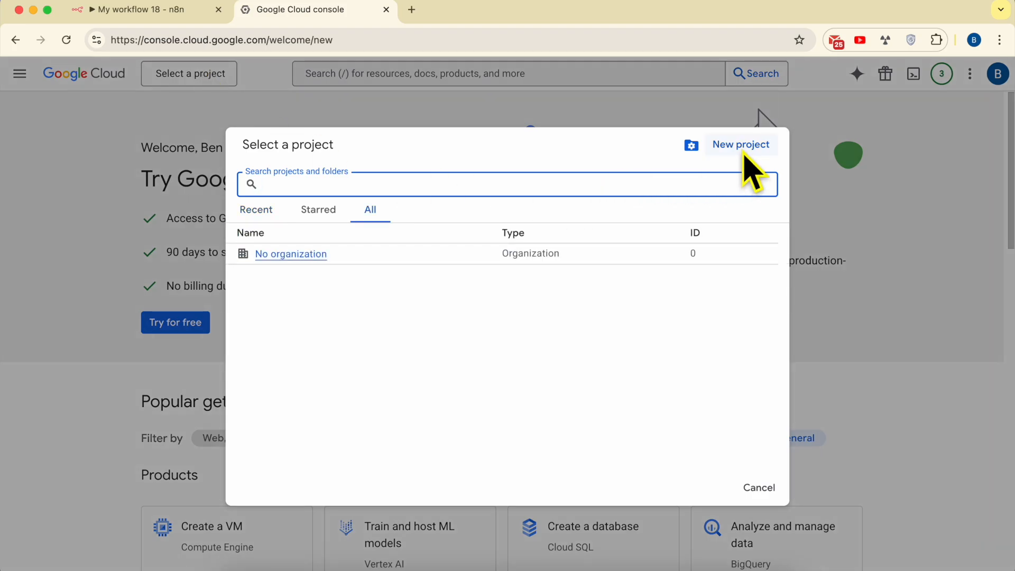
pyautogui.click(742, 151)
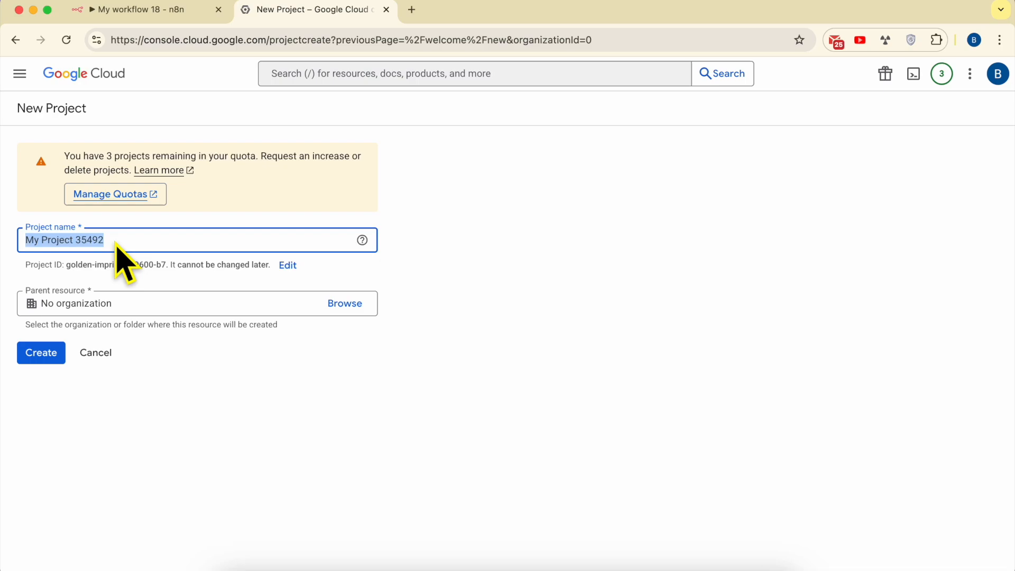
pyautogui.write('n8n')
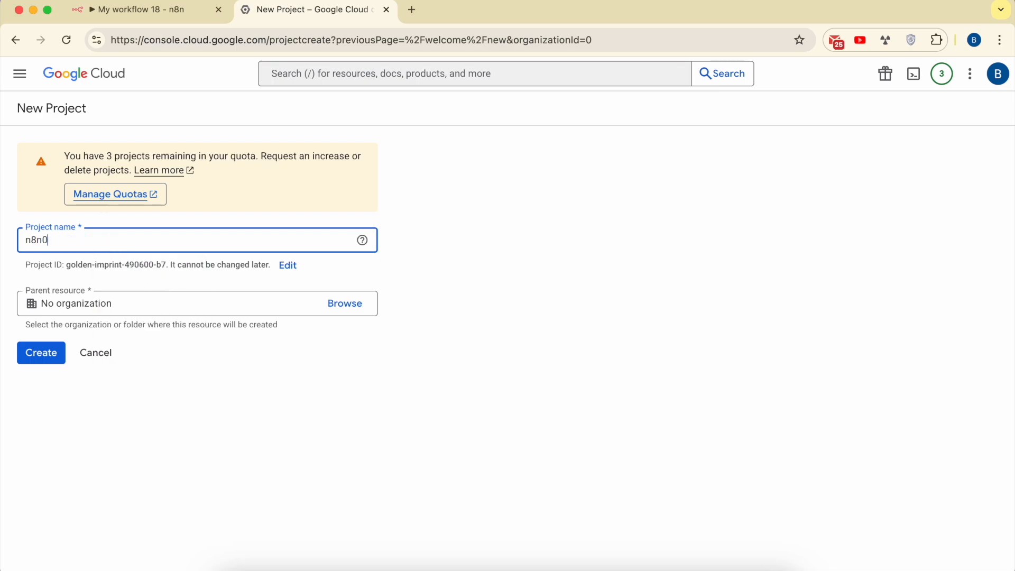
pyautogui.write('-analytics')
pyautogui.click(48, 354)
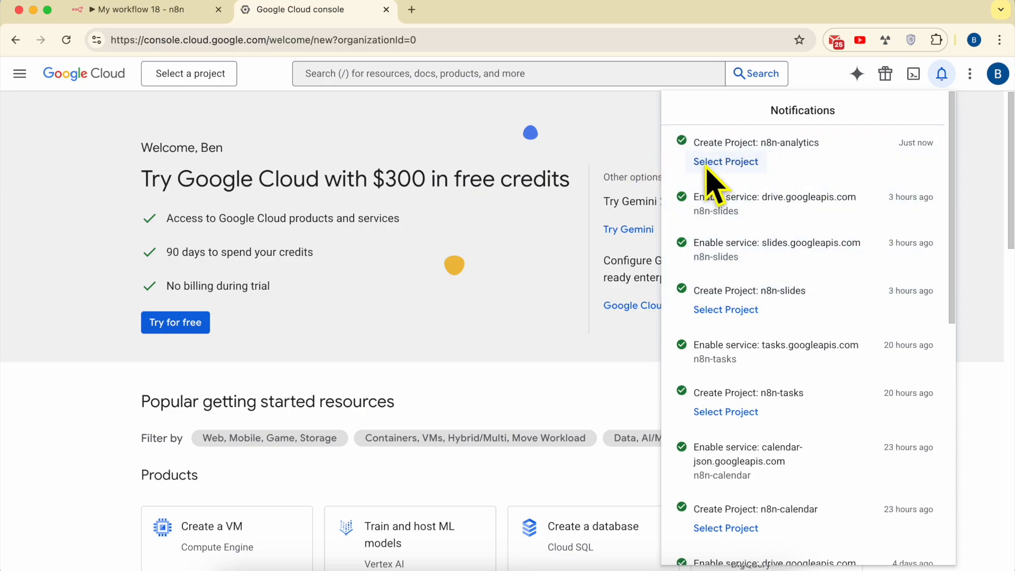
# Switch the console to the n8n-analytics project and dismiss the project notification
pyautogui.click(214, 80)
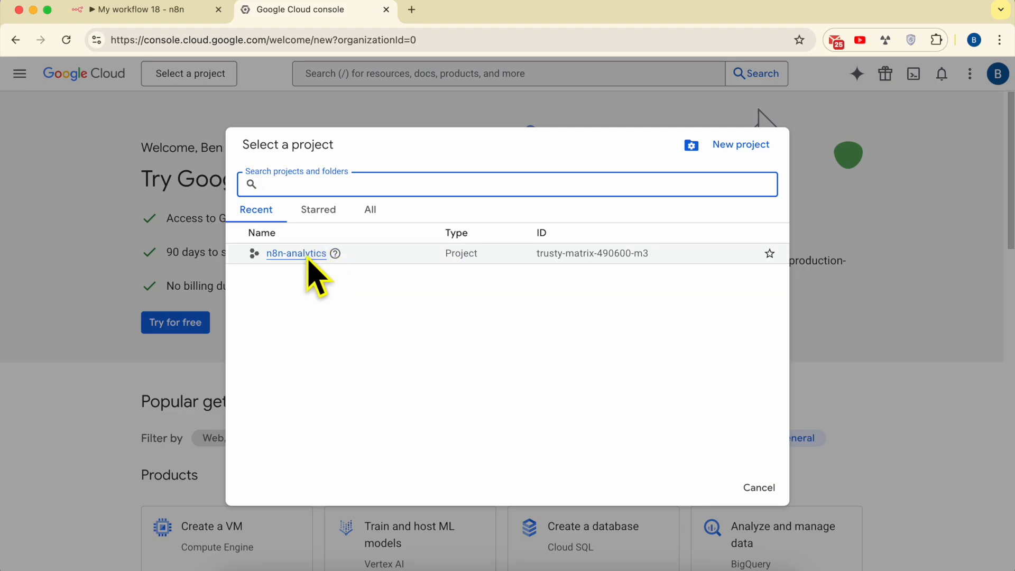
pyautogui.click(295, 254)
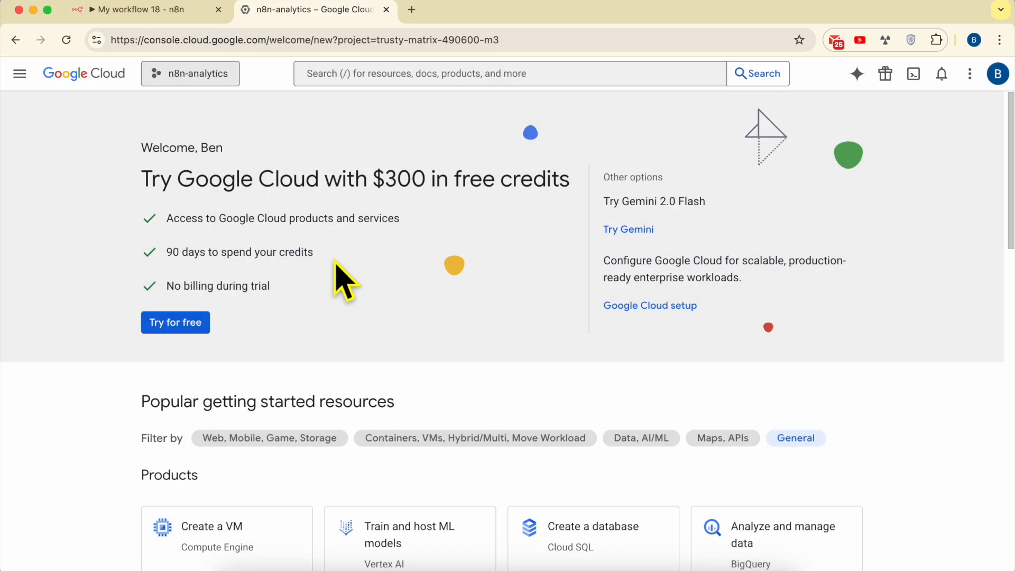
pyautogui.moveTo(350, 536); pyautogui.dragTo(481, 536)
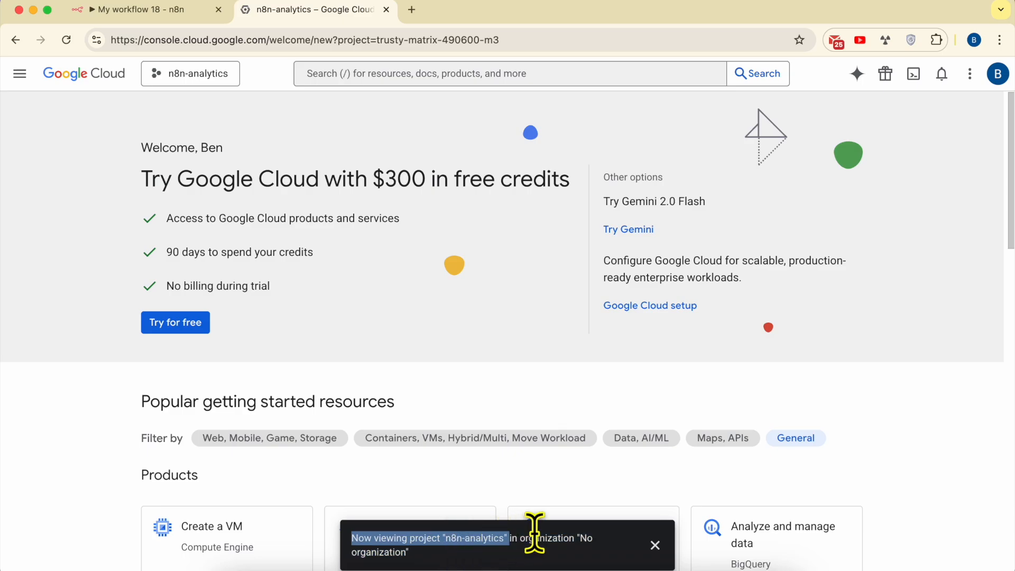
pyautogui.click(654, 545)
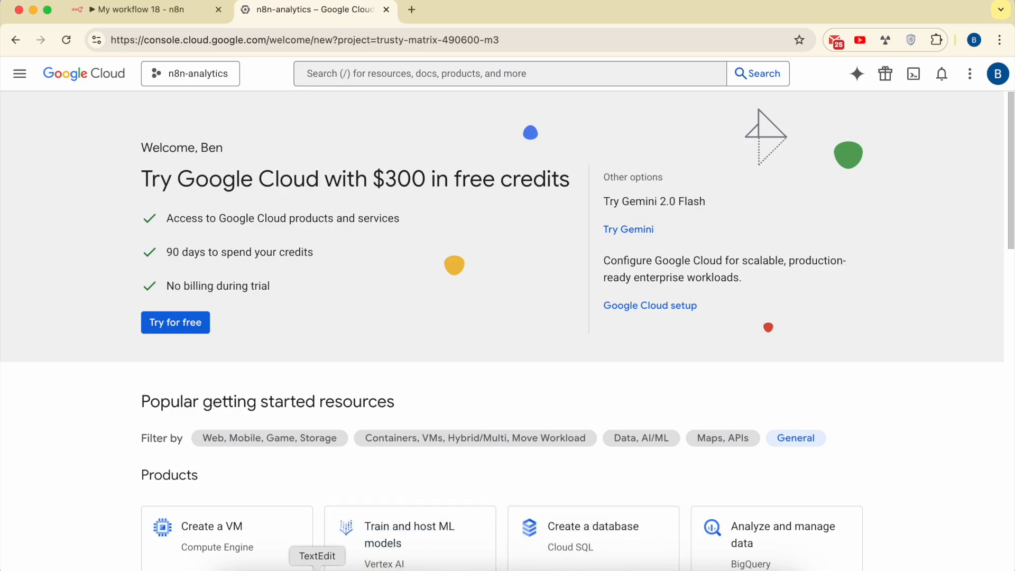
# Switch to the TextEdit notes and read Step #2 on enabling the Google Analytics Data API and Google Analytics Admin API
pyautogui.click(317, 567)
pyautogui.tripleClick(724, 247)
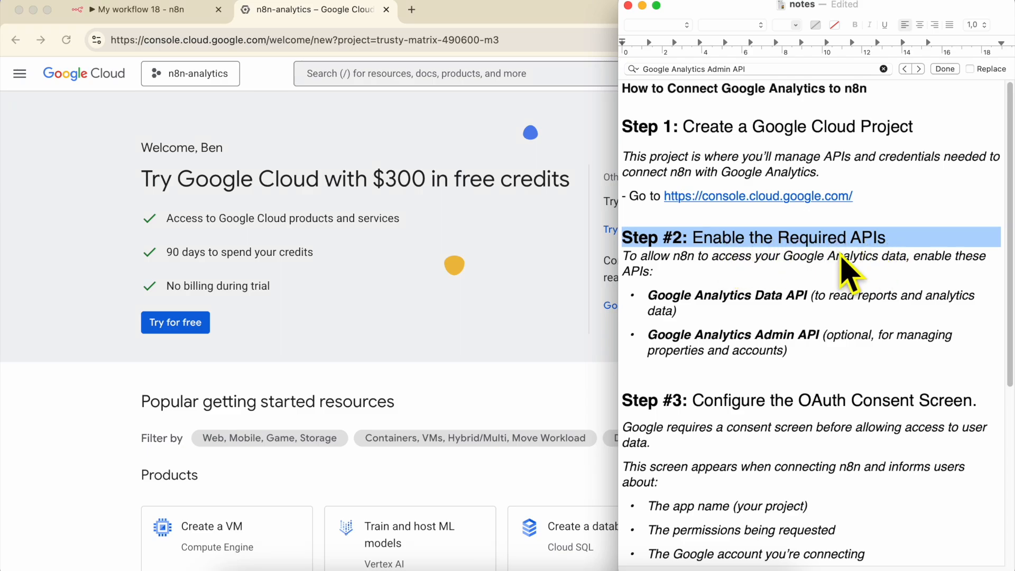
pyautogui.tripleClick(674, 264)
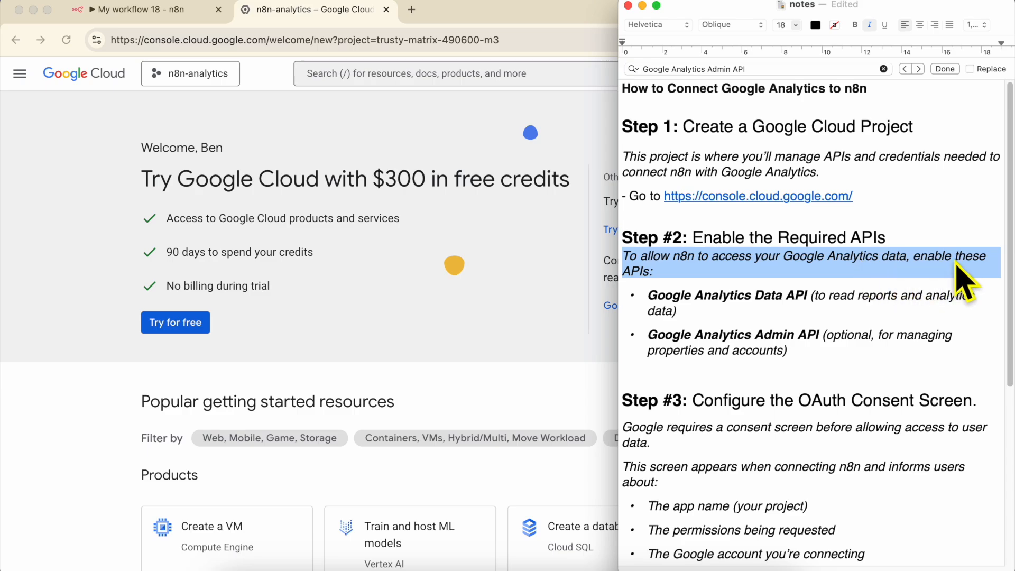
pyautogui.moveTo(649, 296); pyautogui.dragTo(848, 306)
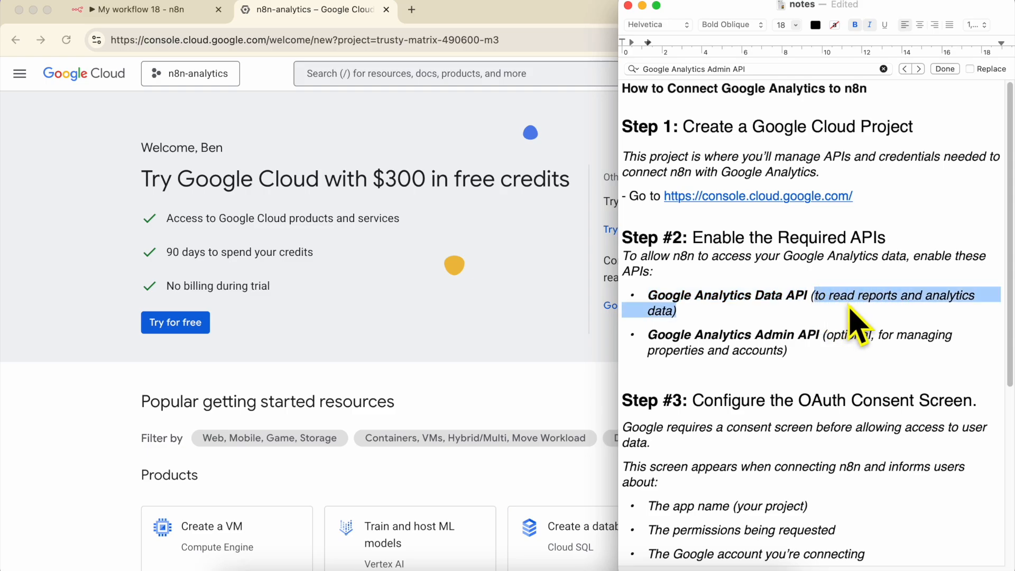
pyautogui.moveTo(649, 334); pyautogui.dragTo(789, 338)
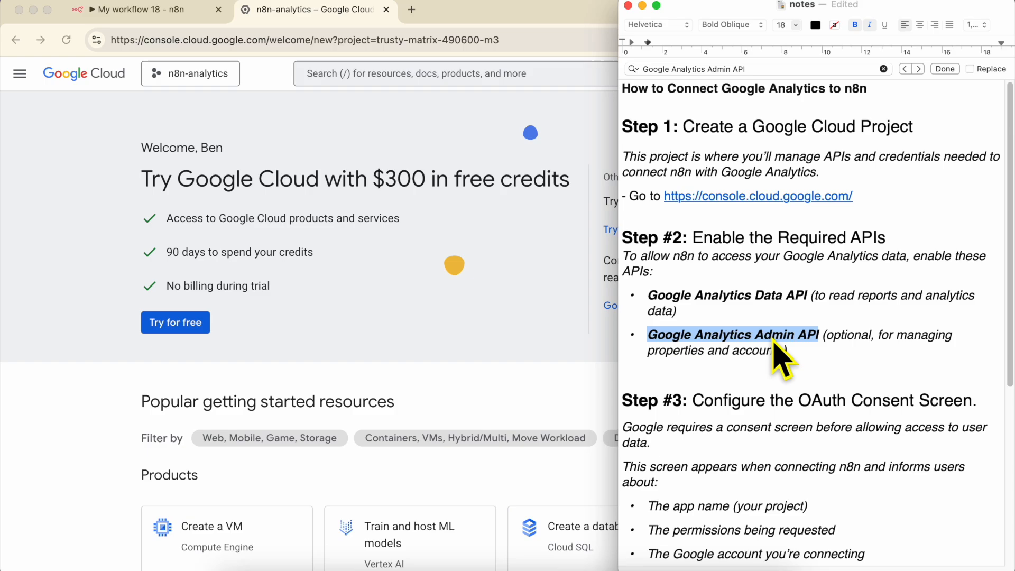
pyautogui.click(841, 338)
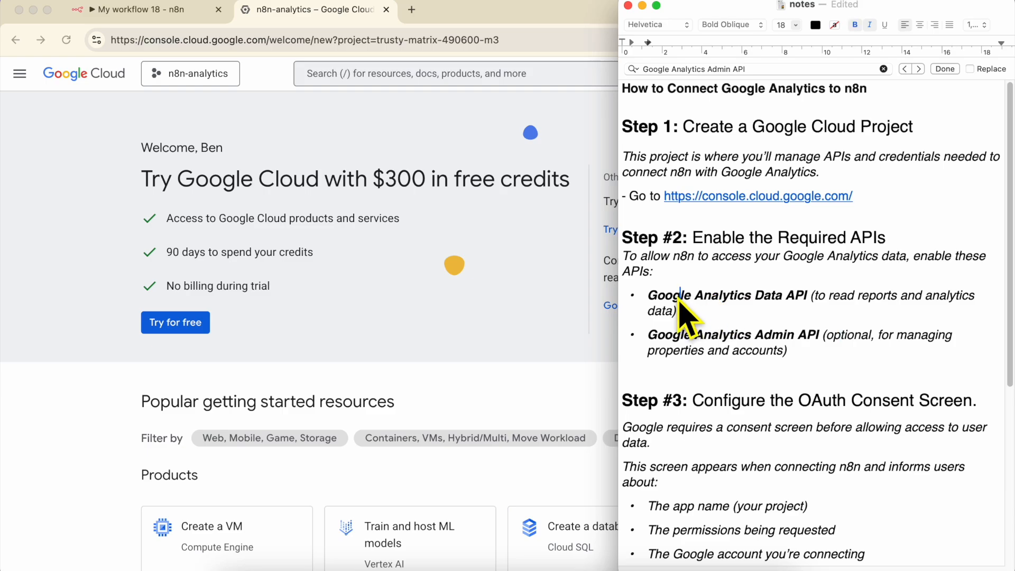
pyautogui.moveTo(649, 296); pyautogui.dragTo(796, 299)
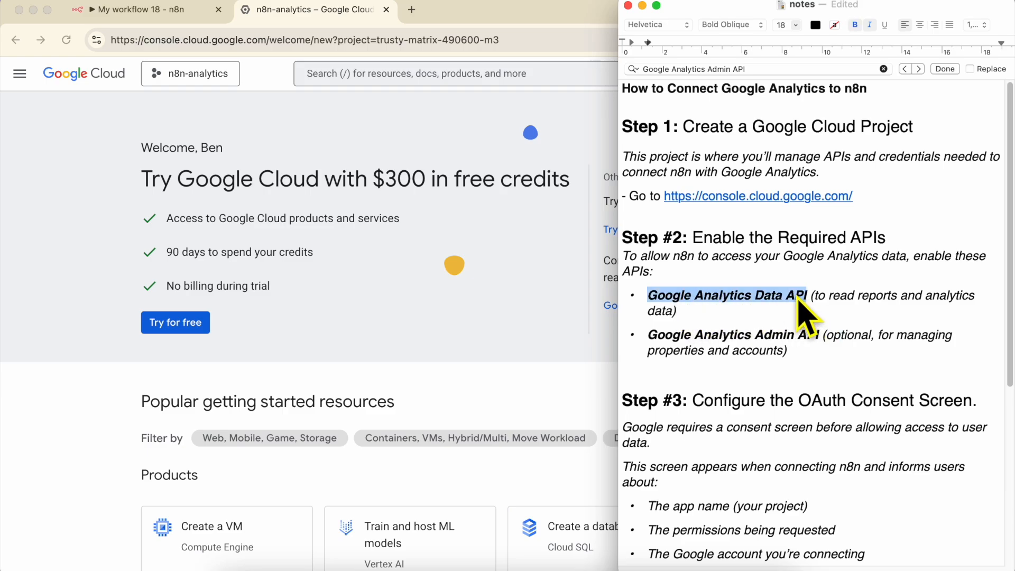
# Switch back to the Google Cloud console in Chrome and open the API Library from APIs & Services for n8n-analytics
pyautogui.click(414, 236)
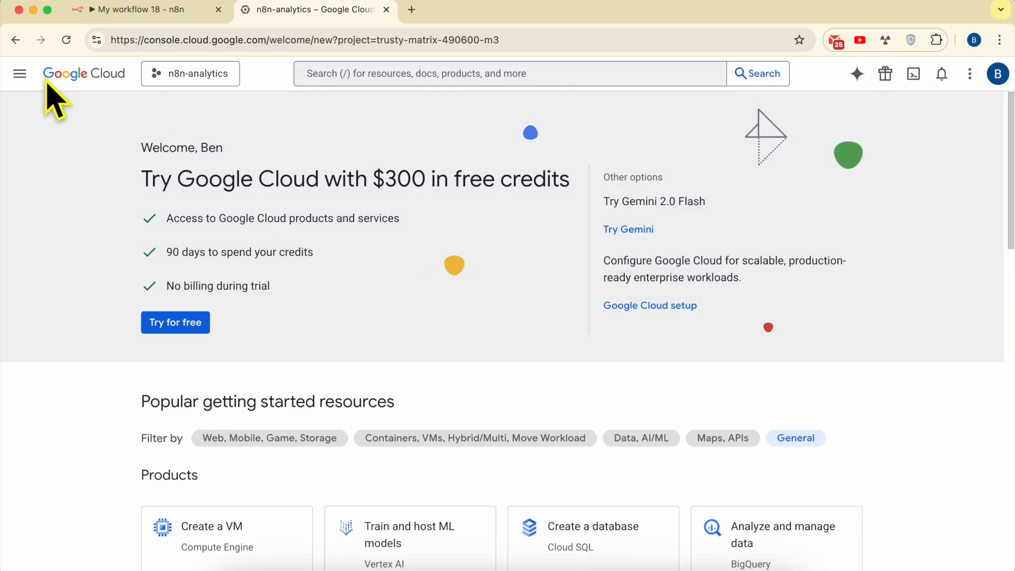
pyautogui.click(21, 74)
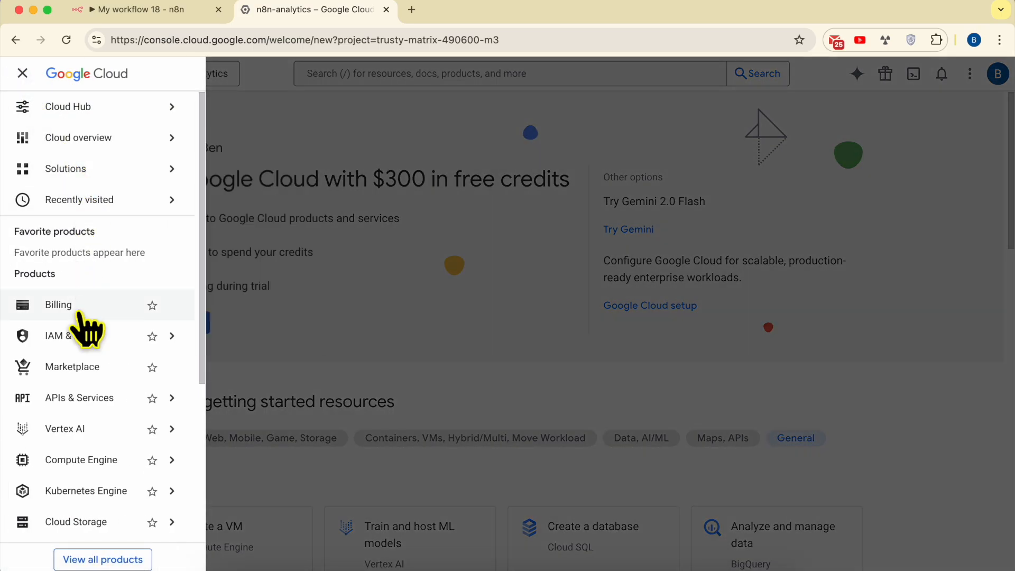
pyautogui.moveTo(83, 404)
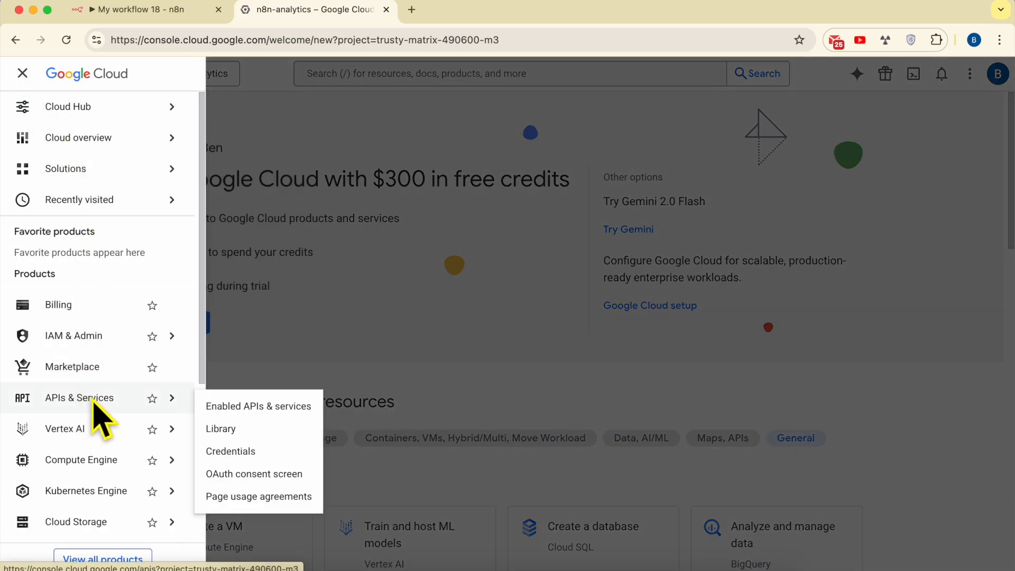
pyautogui.click(94, 401)
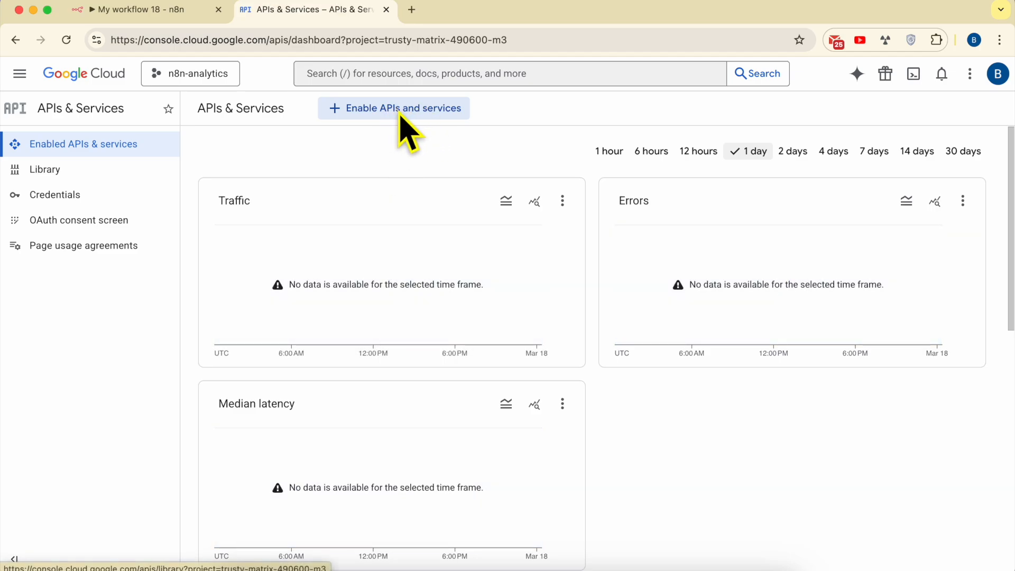
pyautogui.click(416, 112)
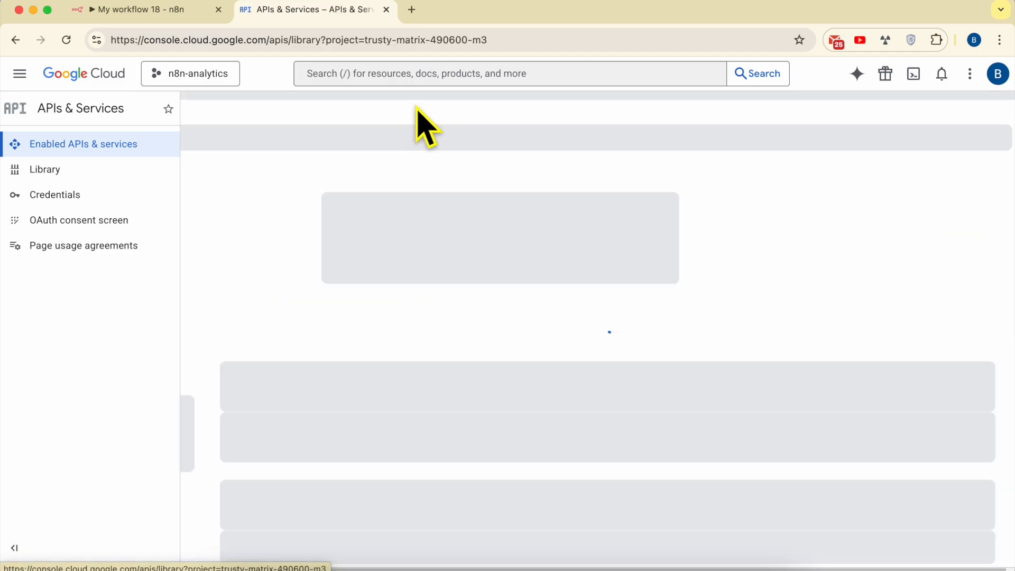
# Search the API Library for Google Analytics Data API and enable that API for the project
pyautogui.rightClick(420, 277)
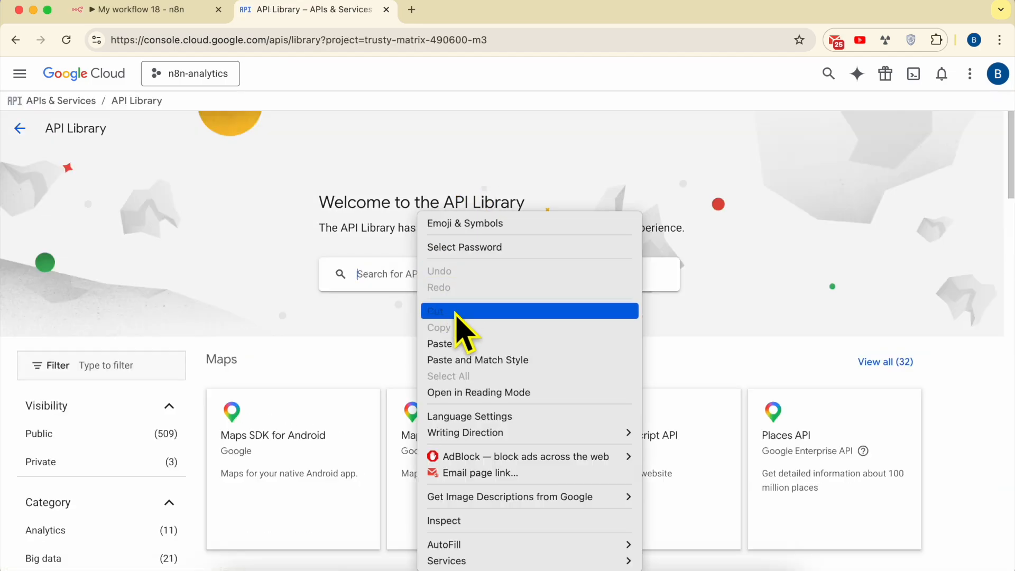
pyautogui.click(459, 346)
pyautogui.press('Return')
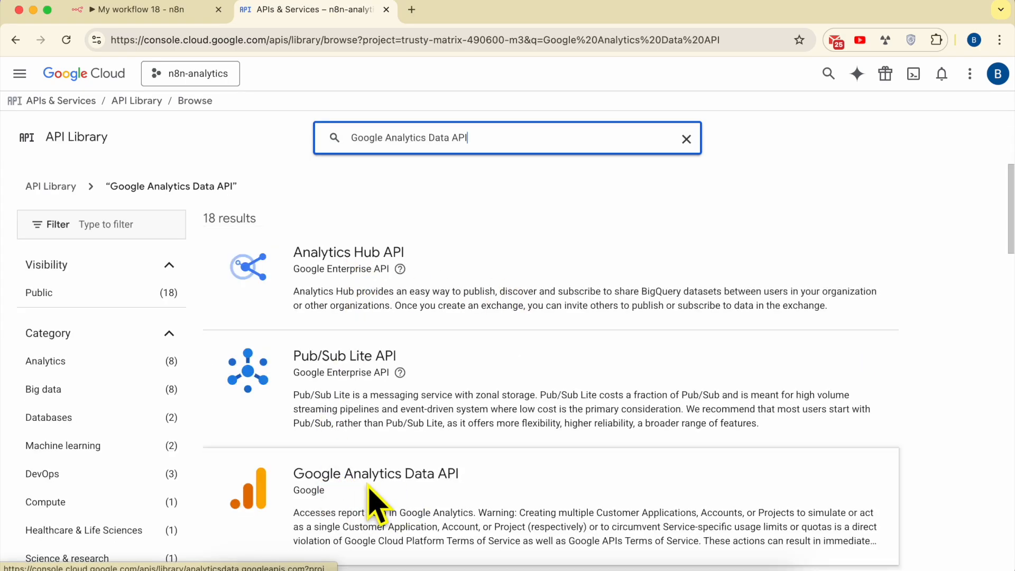
pyautogui.click(369, 482)
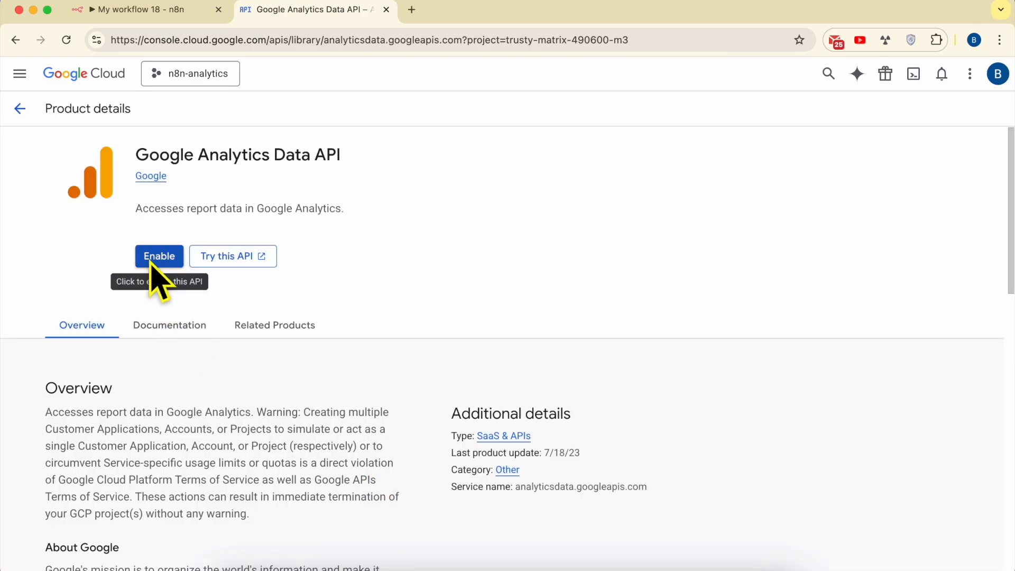
pyautogui.click(158, 271)
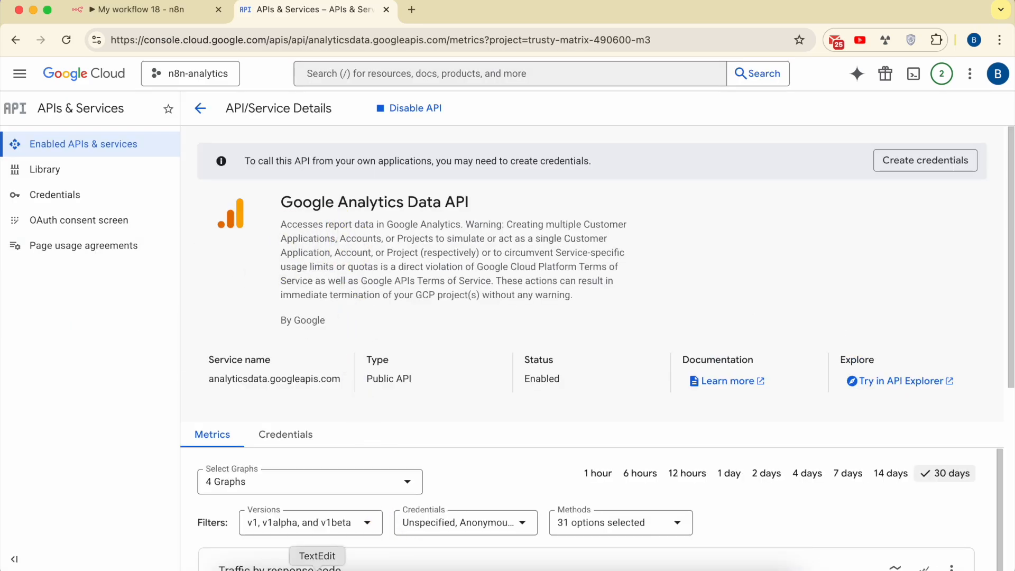
# Copy the name Google Analytics Admin API from the TextEdit notes and search for it in the Google Cloud console in Chrome
pyautogui.click(312, 565)
pyautogui.moveTo(648, 338); pyautogui.dragTo(811, 339)
pyautogui.press('super+c')
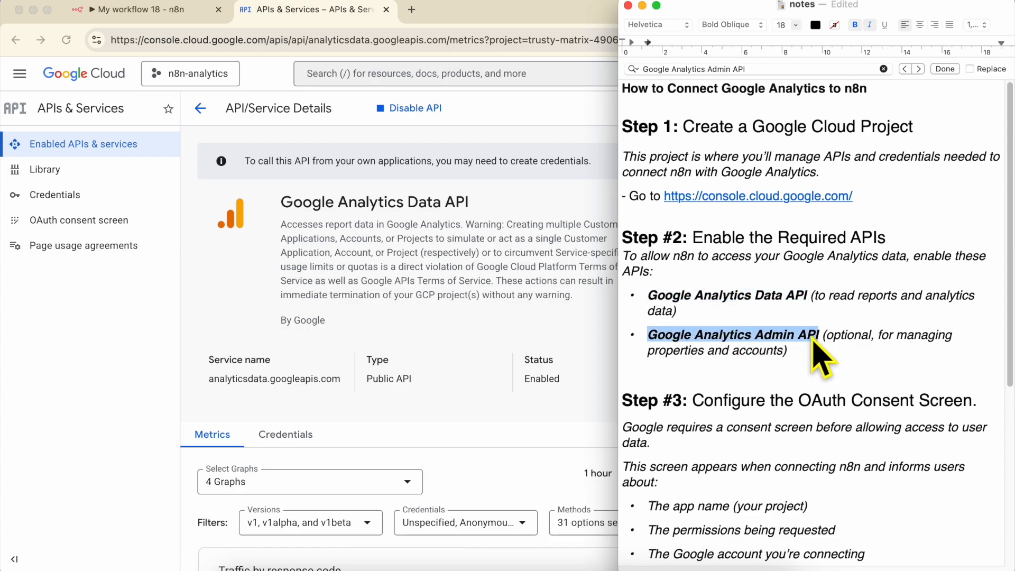
pyautogui.click(459, 269)
pyautogui.click(365, 83)
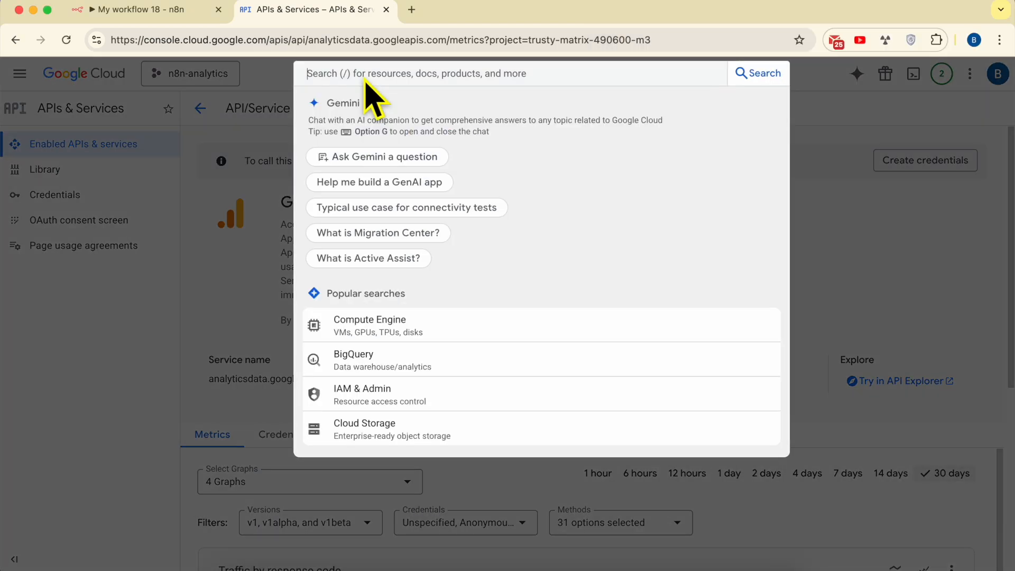
pyautogui.press('super+v')
pyautogui.press('Return')
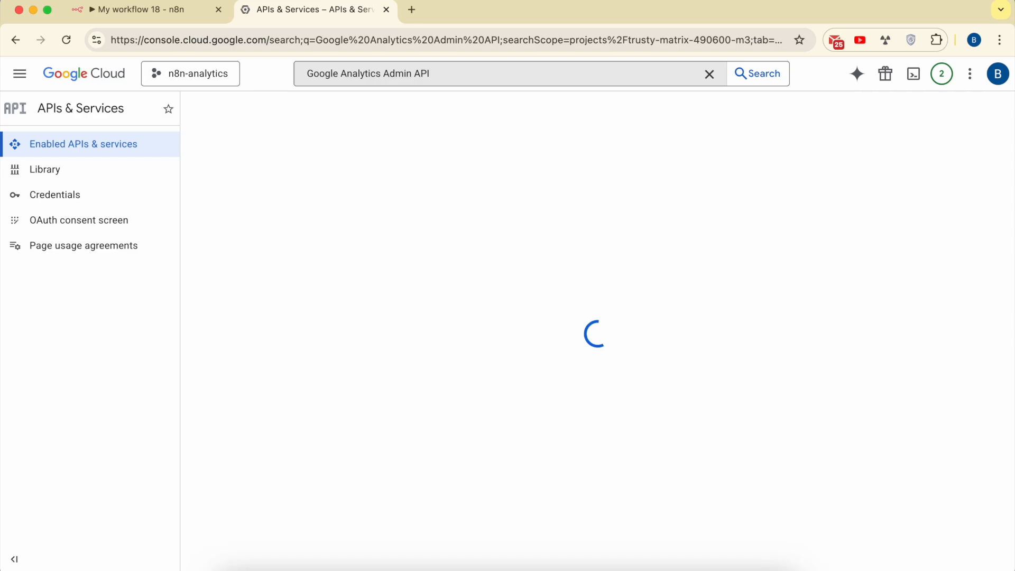
pyautogui.press('super+f')
pyautogui.press('super+v')
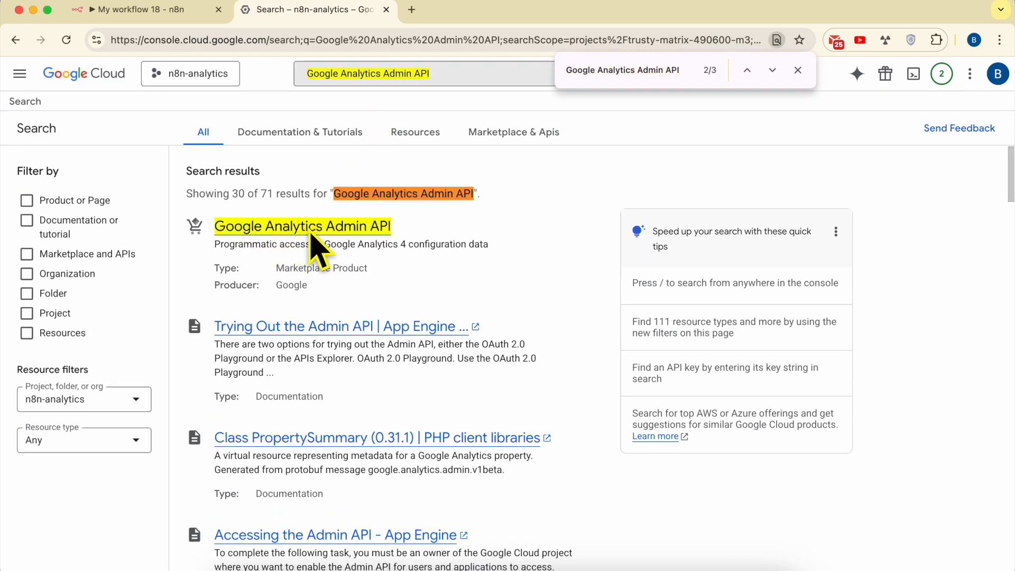
# Enable the Google Analytics Admin API from its search result and close the find-in-page search
pyautogui.click(288, 229)
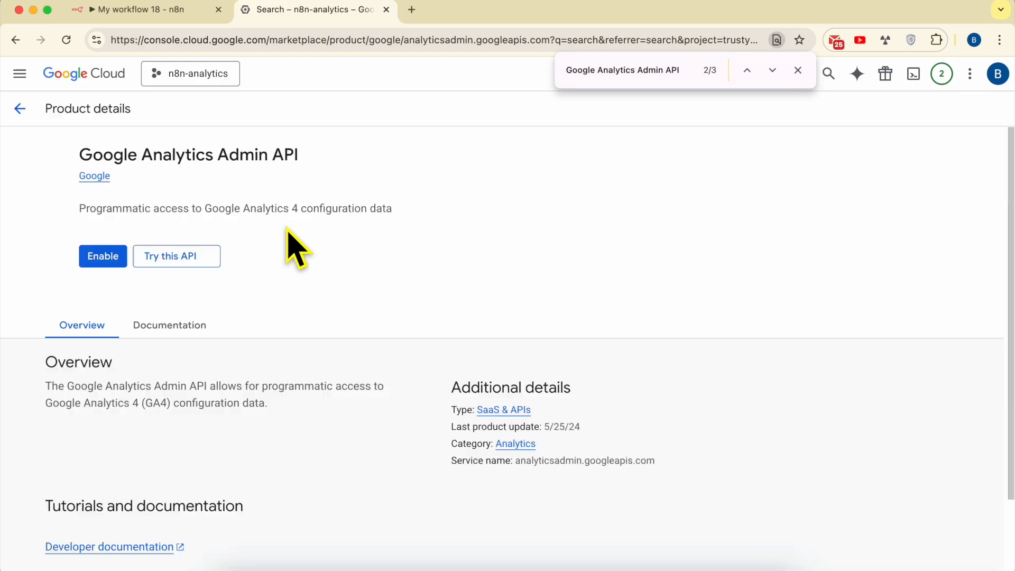
pyautogui.click(159, 255)
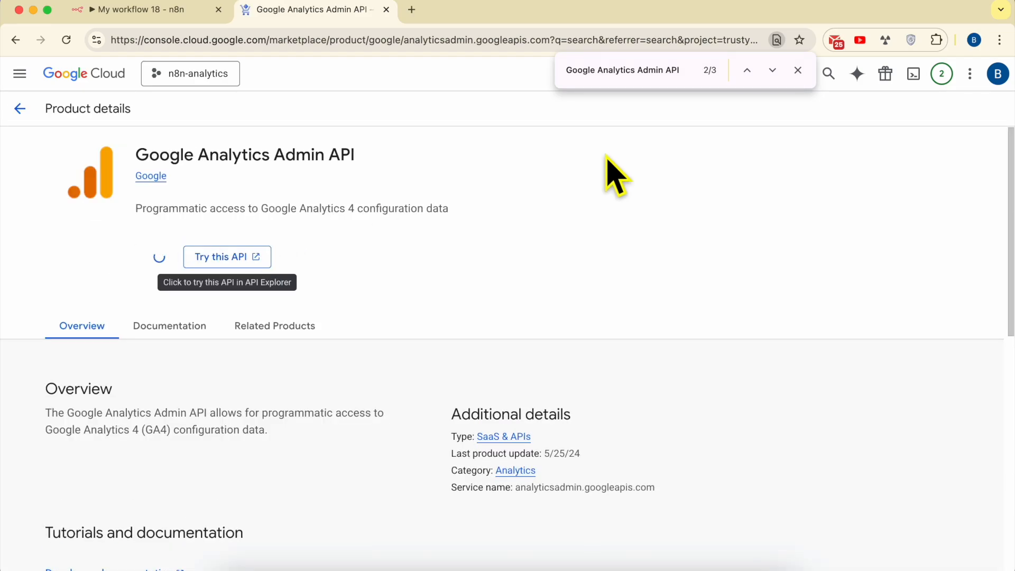
pyautogui.click(797, 69)
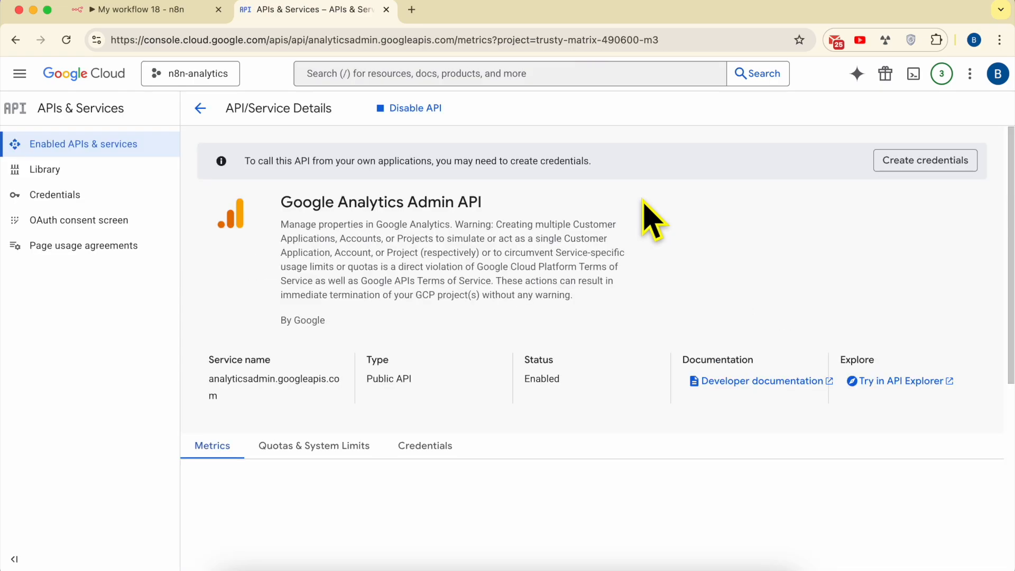
pyautogui.tripleClick(364, 202)
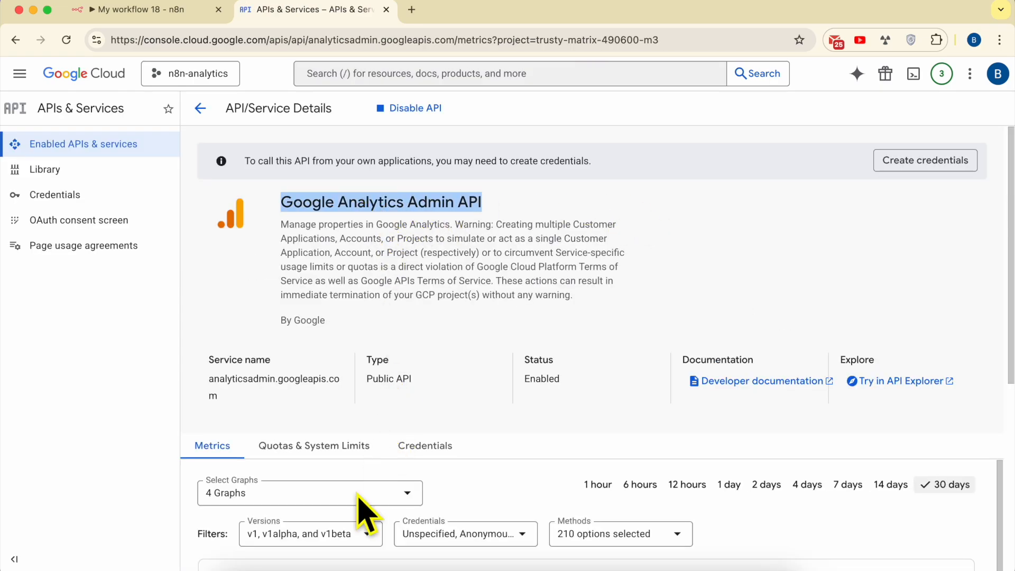
# Switch to the TextEdit notes and read Step #3 on configuring the OAuth consent screen and what it tells users
pyautogui.click(317, 569)
pyautogui.scroll(-5, 691, 380)
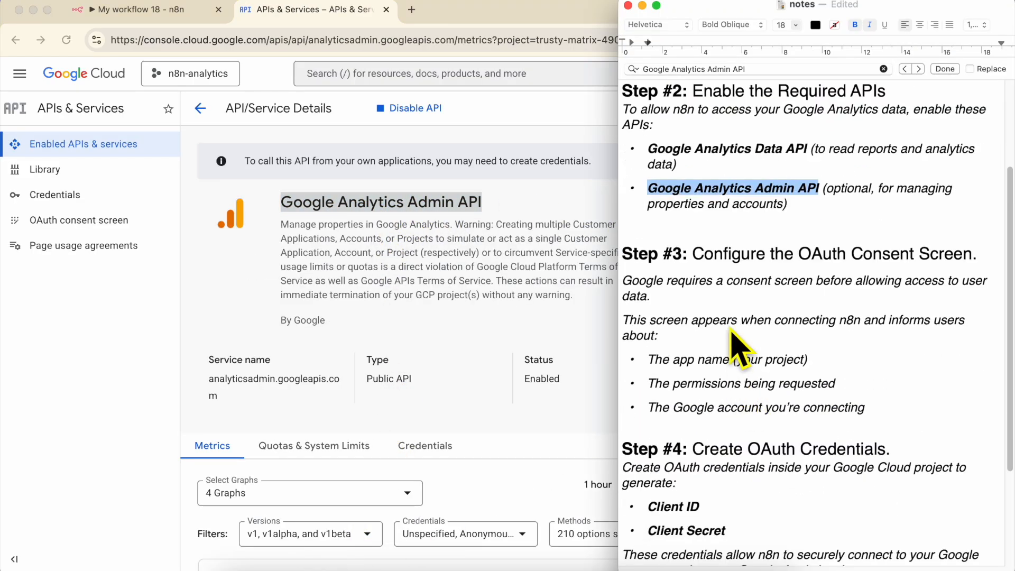
pyautogui.tripleClick(739, 255)
pyautogui.scroll(-4, 773, 285)
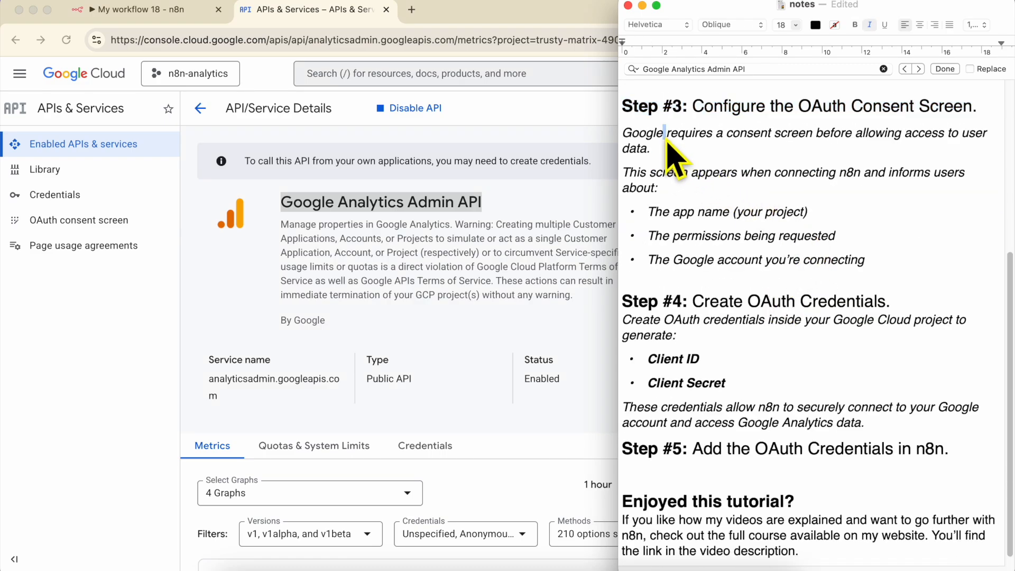
pyautogui.tripleClick(686, 142)
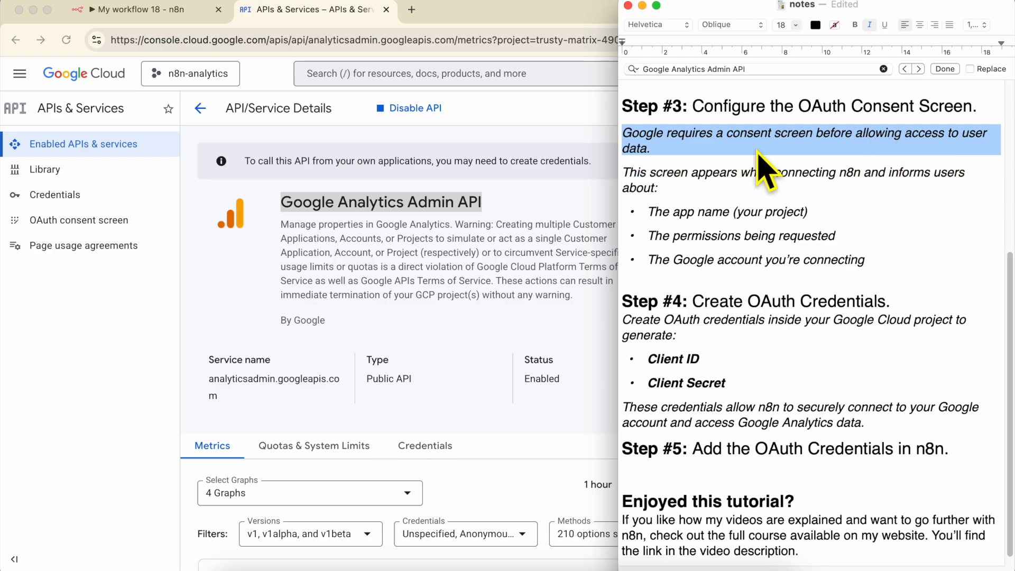
pyautogui.tripleClick(664, 180)
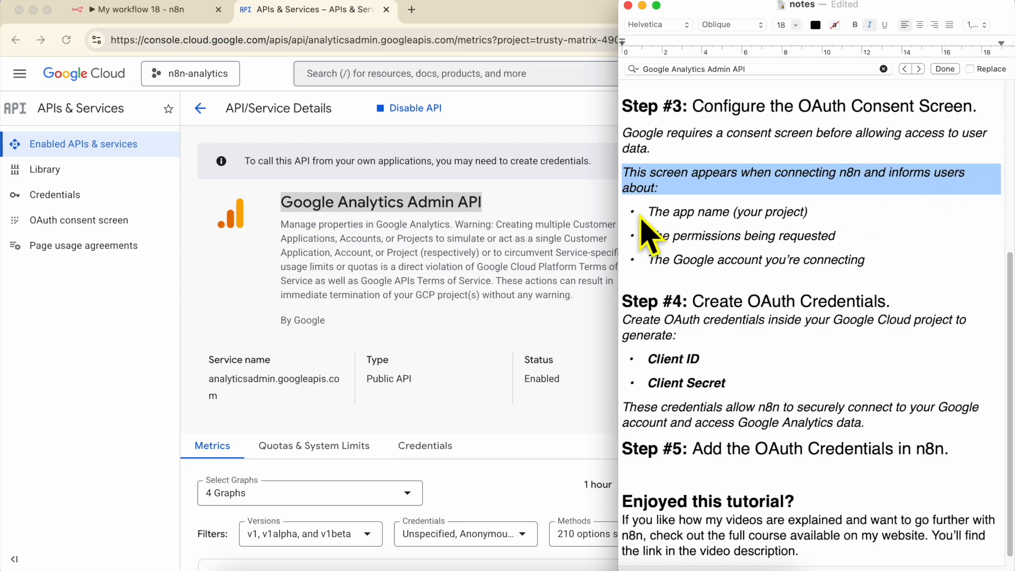
pyautogui.tripleClick(689, 212)
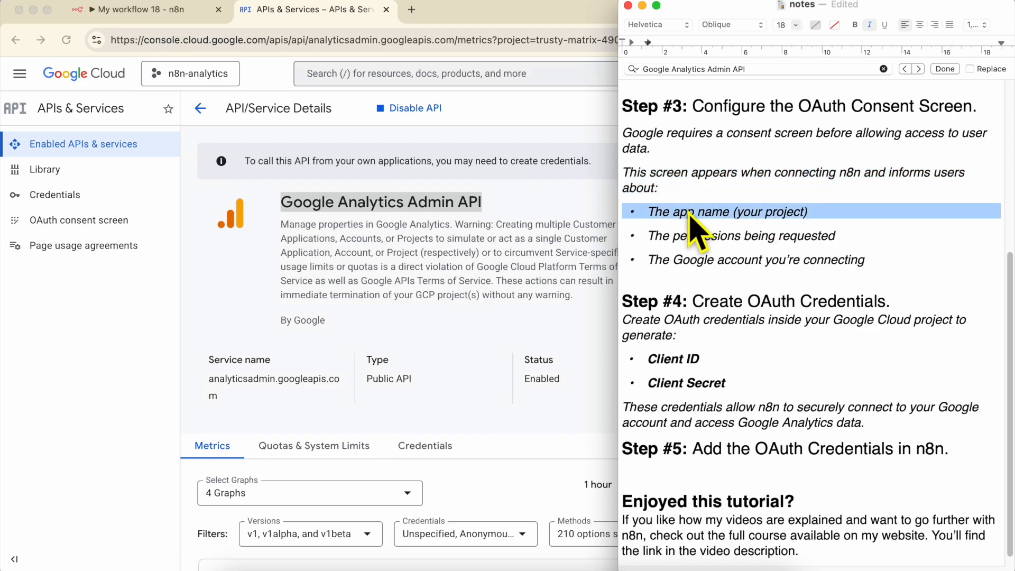
pyautogui.tripleClick(713, 236)
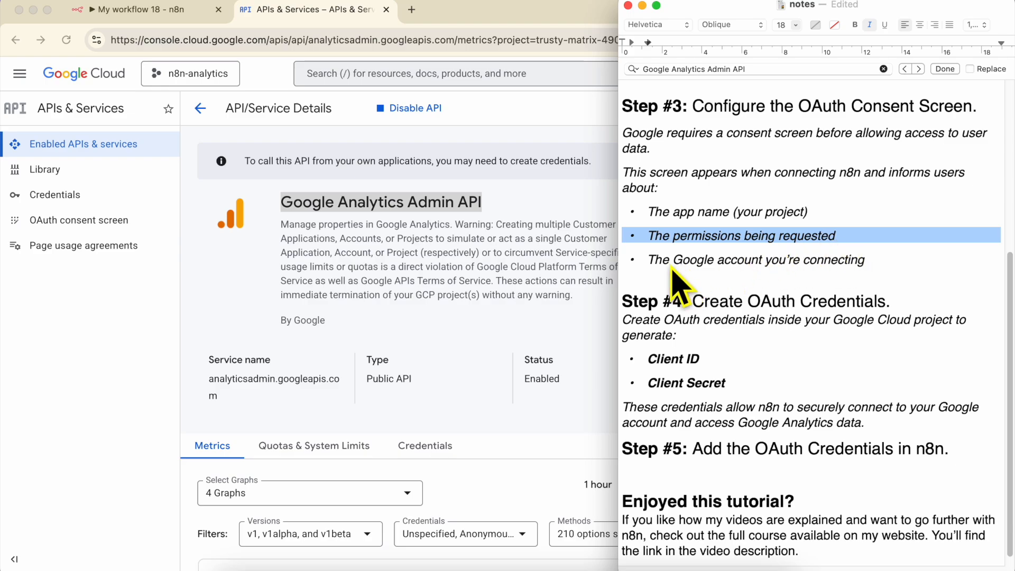
pyautogui.tripleClick(694, 261)
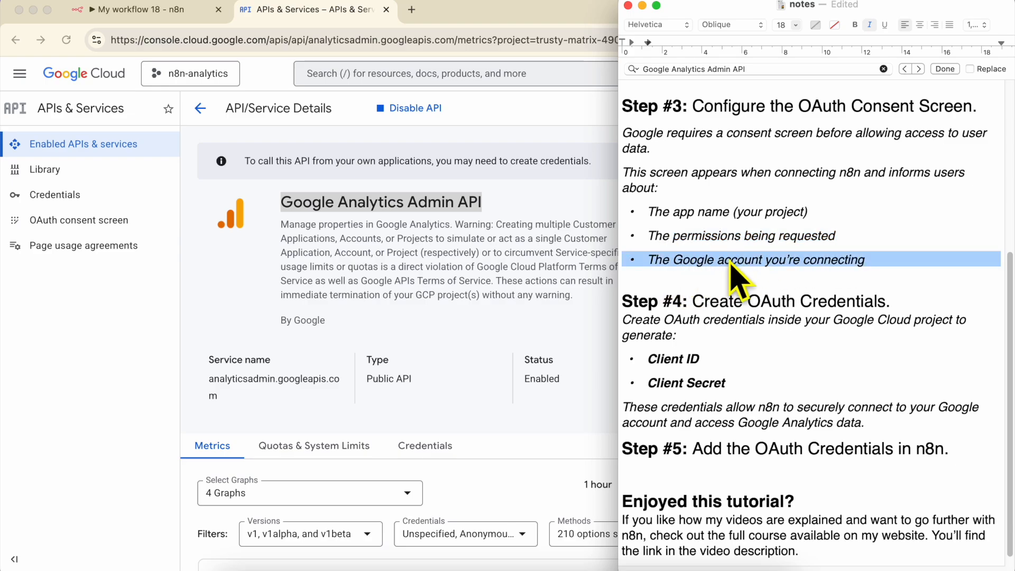
pyautogui.click(723, 108)
pyautogui.moveTo(761, 110); pyautogui.dragTo(970, 110)
# Switch back to Chrome, open the project's OAuth consent screen and start the Google Auth Platform configuration
pyautogui.click(295, 230)
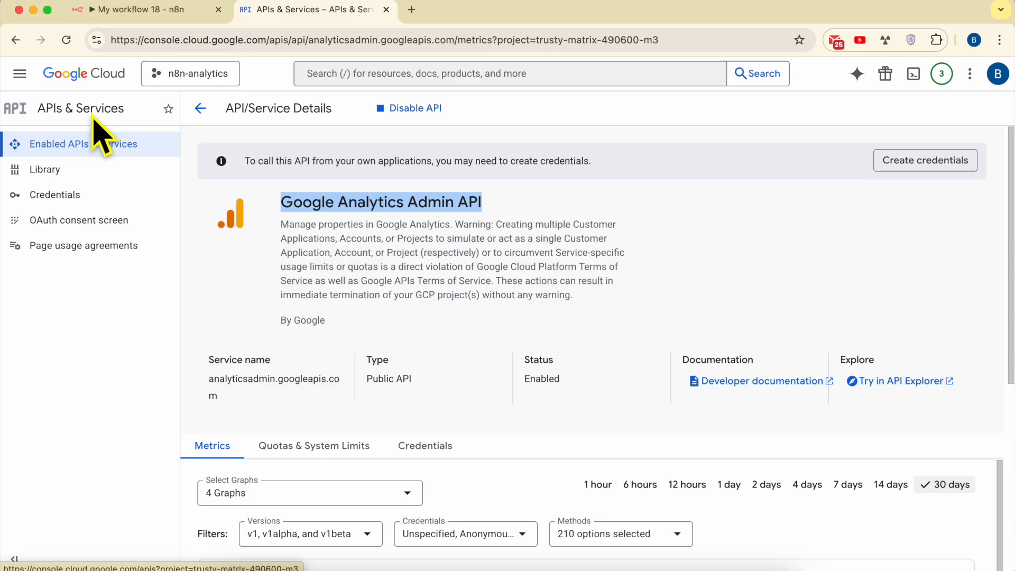
pyautogui.click(99, 225)
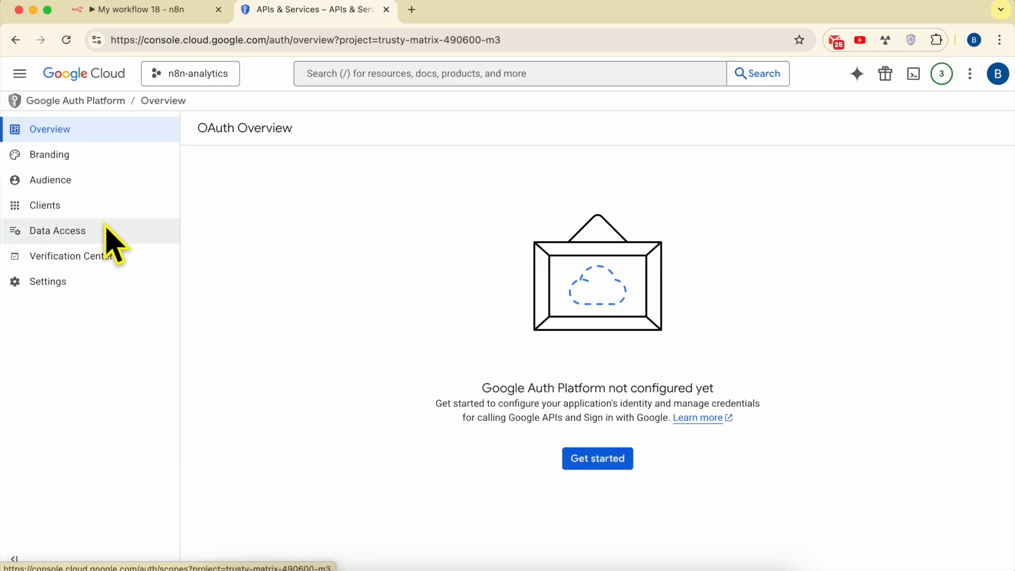
pyautogui.click(623, 468)
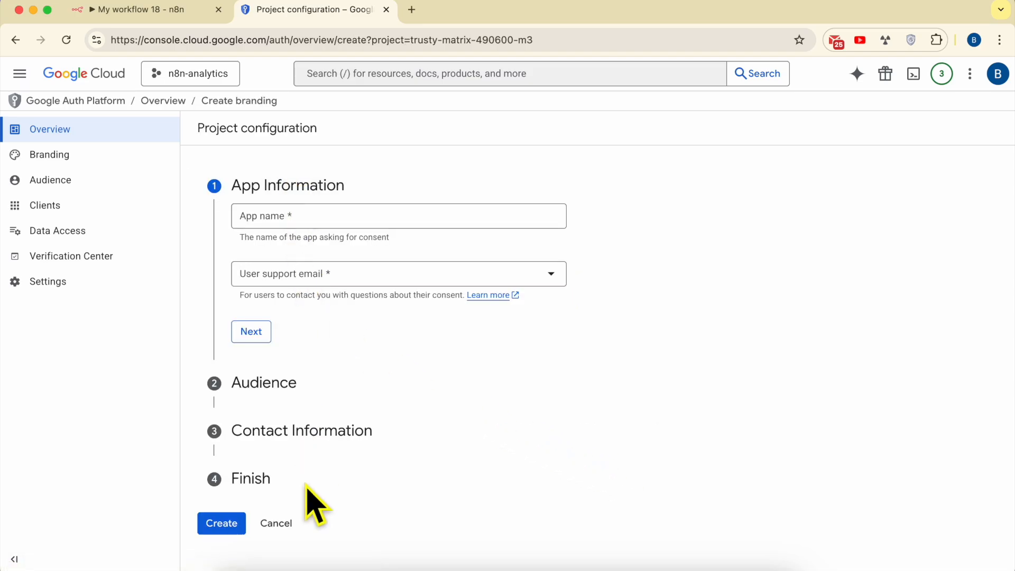
# Enter n8n-analytics as the app name and choose the account's own address as the user support email
pyautogui.click(294, 225)
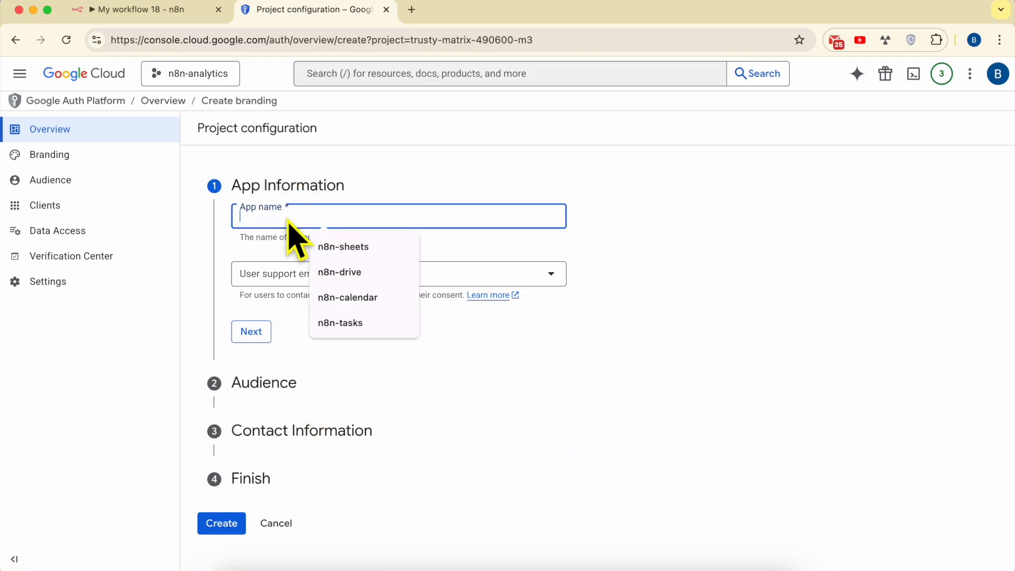
pyautogui.write('n8n-')
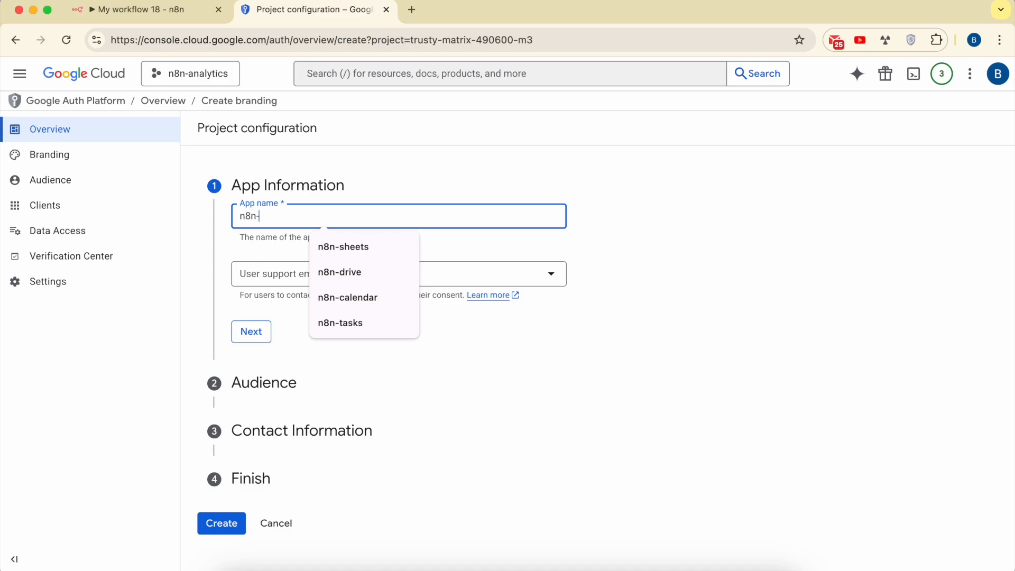
pyautogui.write('analytics')
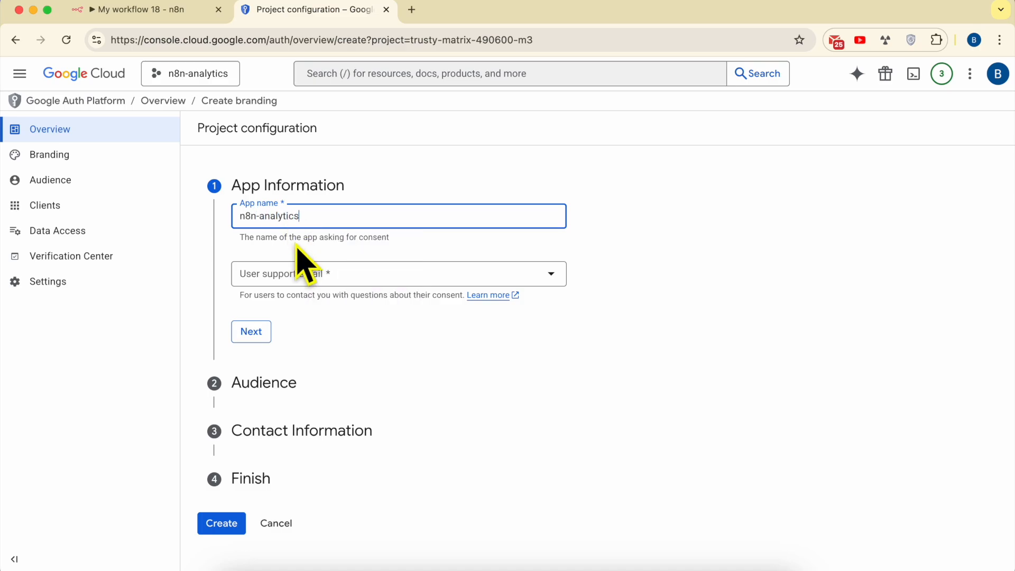
pyautogui.tripleClick(296, 243)
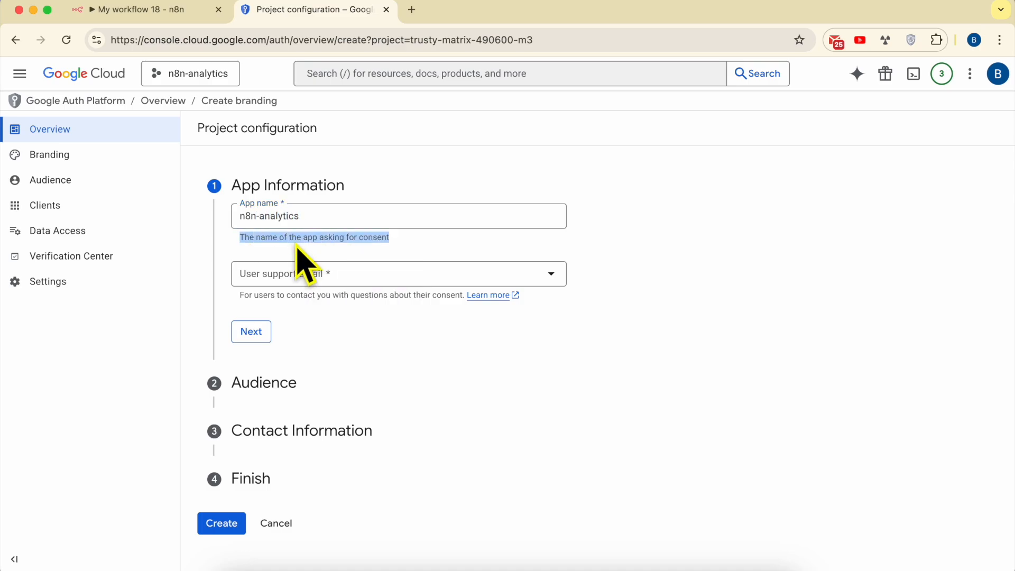
pyautogui.click(340, 275)
pyautogui.click(334, 290)
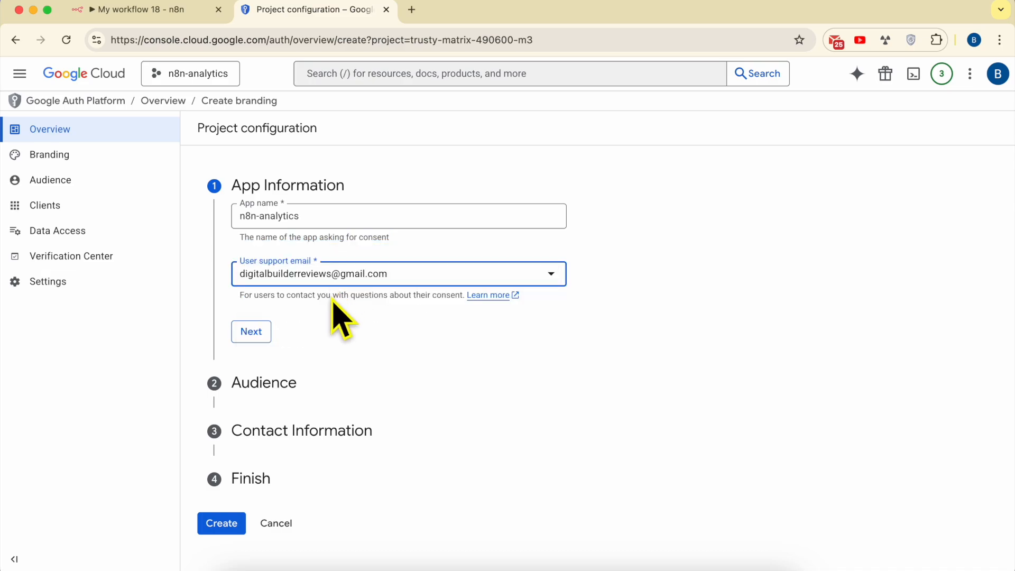
pyautogui.tripleClick(287, 302)
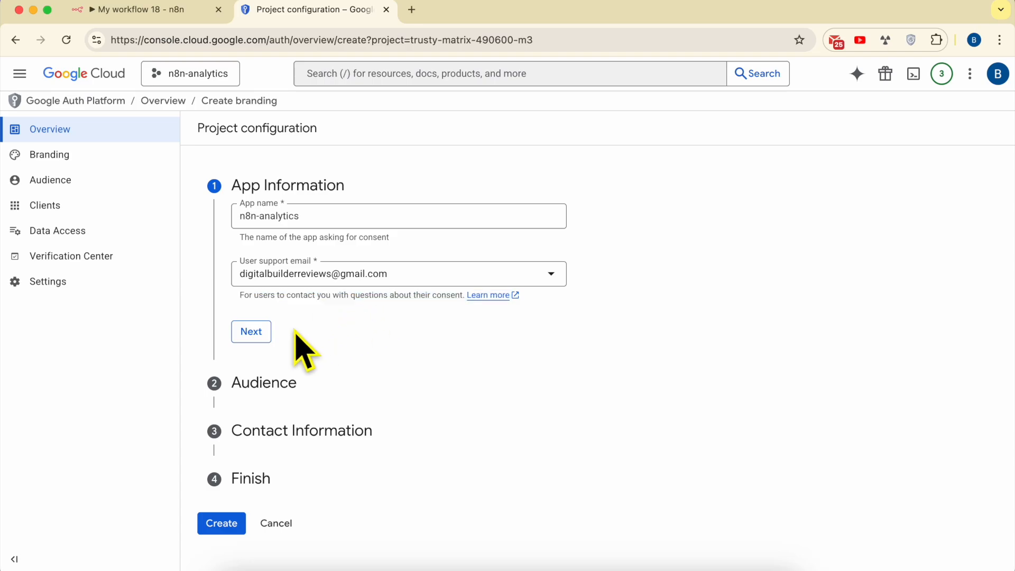
# Accept the app information and set the app's audience to External, proceeding to the contact information
pyautogui.click(254, 334)
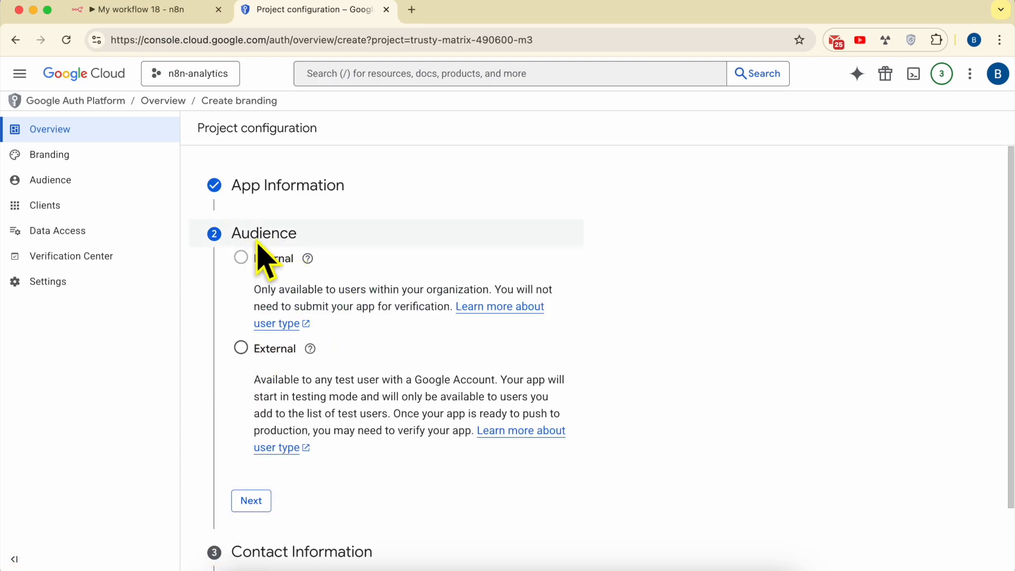
pyautogui.click(259, 502)
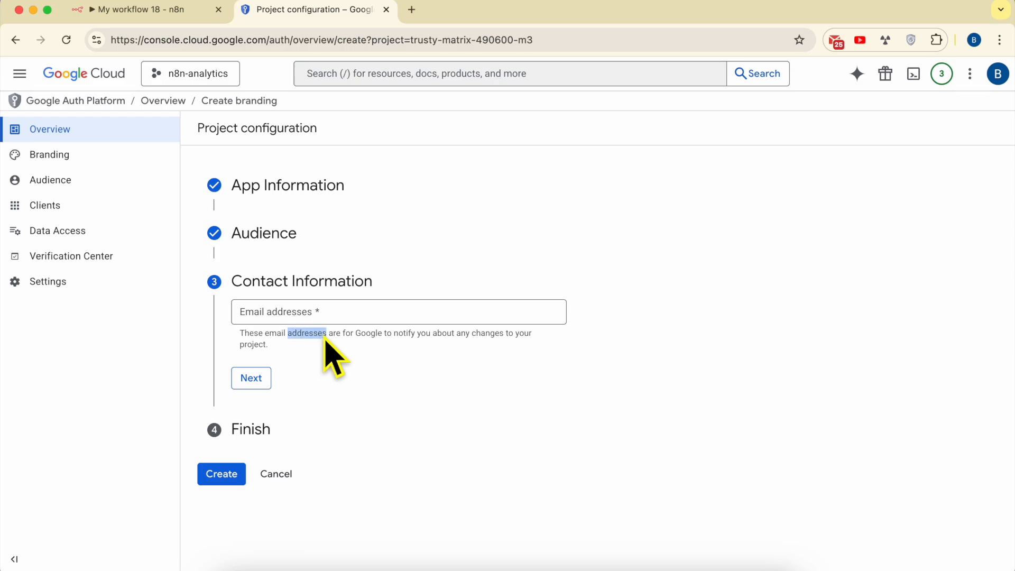
# Enter the account's own e-mail address as the project's contact information and proceed to the final section
pyautogui.click(329, 313)
pyautogui.write('be')
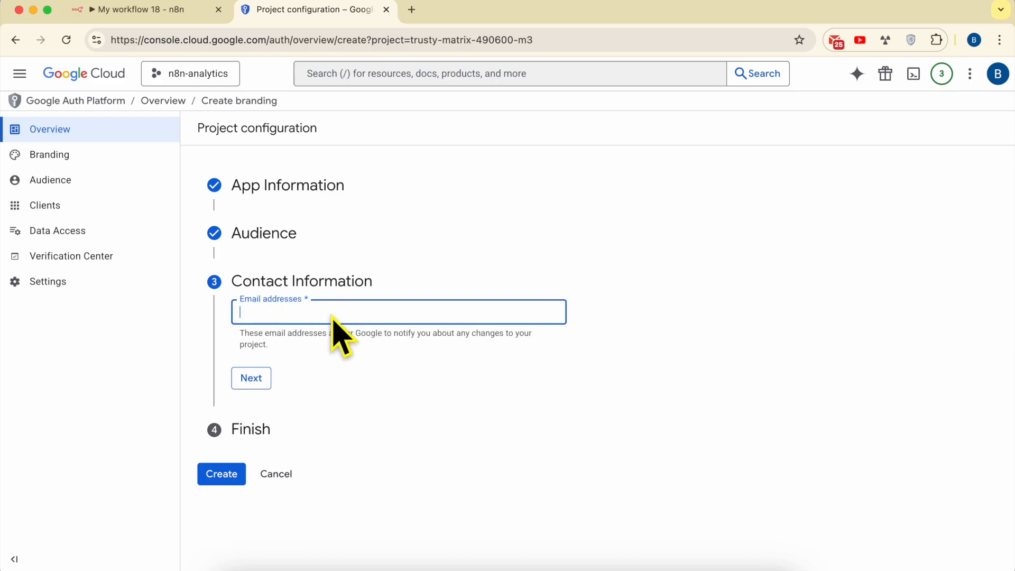
pyautogui.click(333, 314)
pyautogui.click(353, 344)
pyautogui.tripleClick(285, 341)
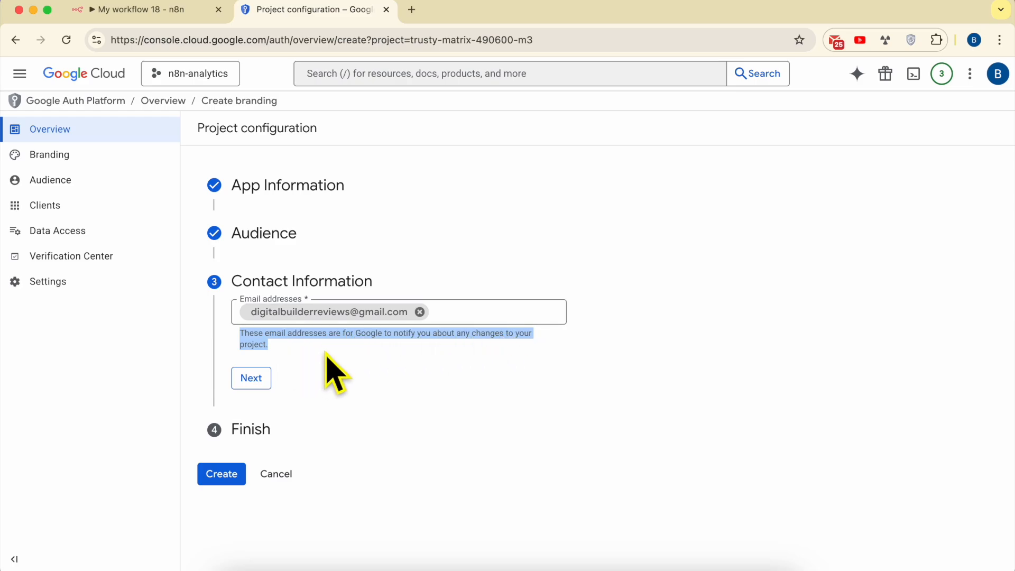
pyautogui.click(251, 384)
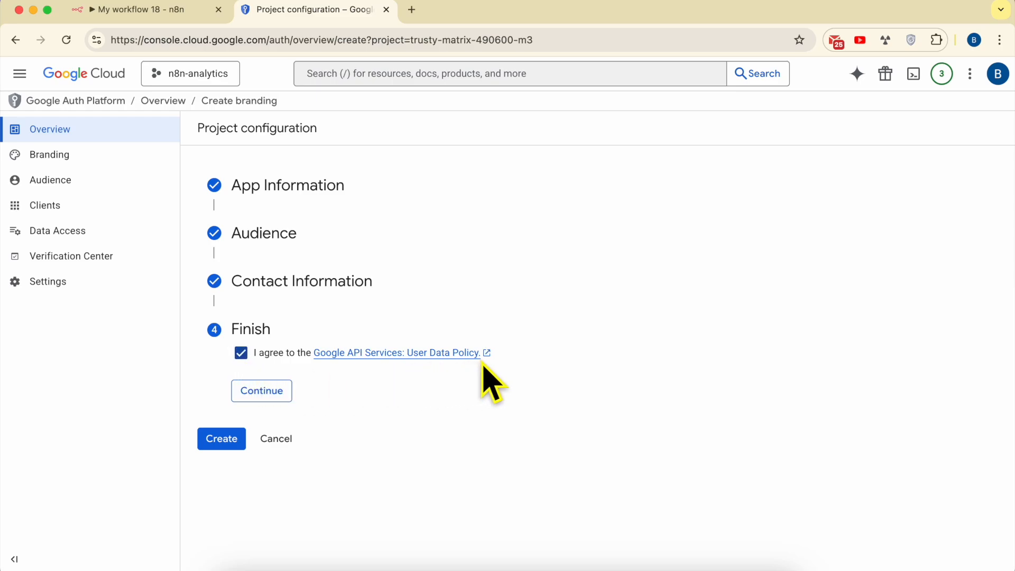
# Agree to the Google API Services: User Data Policy, create the OAuth configuration and dismiss the notification
pyautogui.click(267, 391)
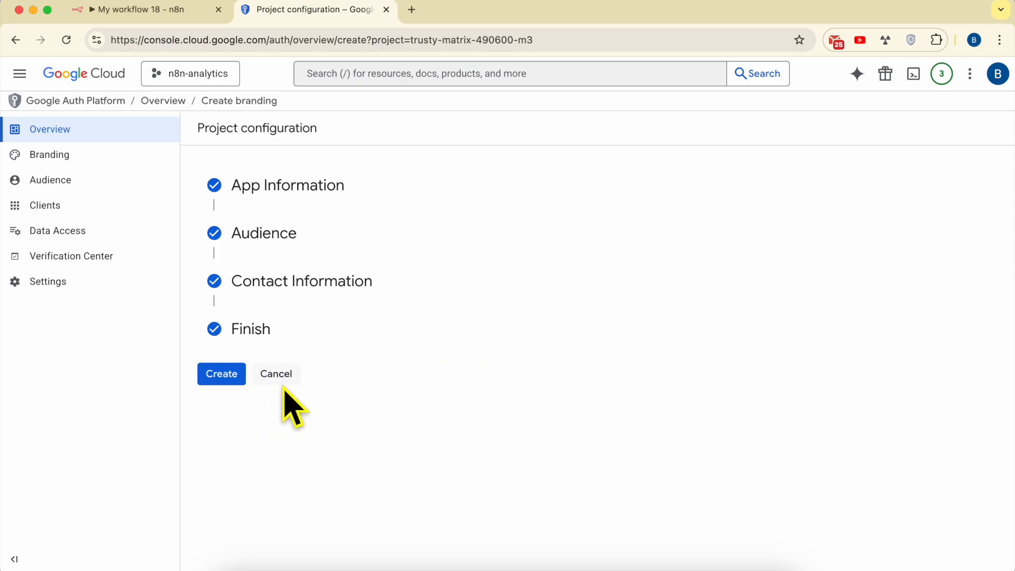
pyautogui.doubleClick(220, 373)
pyautogui.click(259, 410)
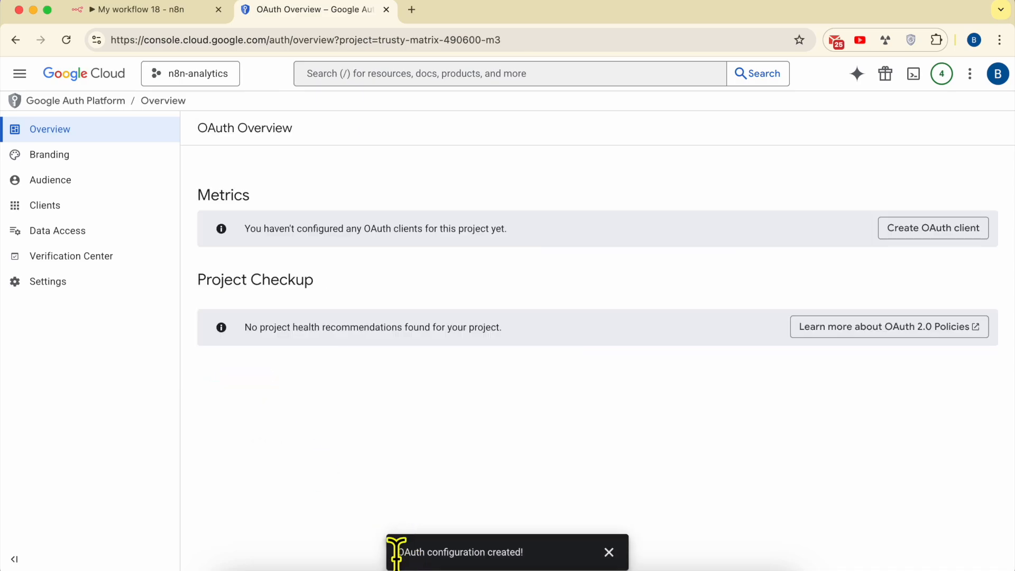
pyautogui.moveTo(397, 553); pyautogui.dragTo(459, 551)
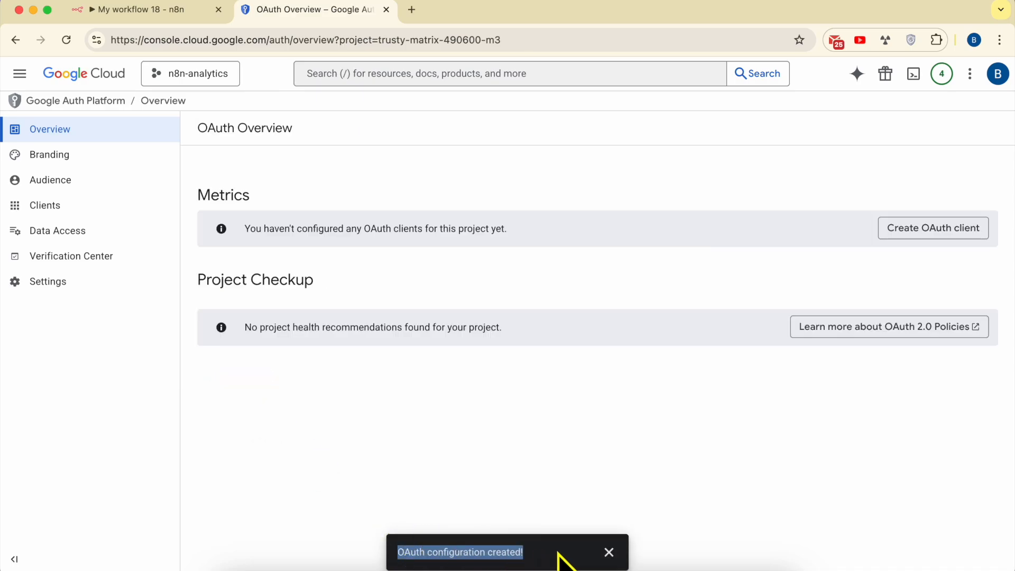
pyautogui.click(609, 552)
# Read Step #4 on creating OAuth credentials in the TextEdit notes and check the Client ID and Client Secret fields in n8n's Google Analytics credential
pyautogui.click(317, 567)
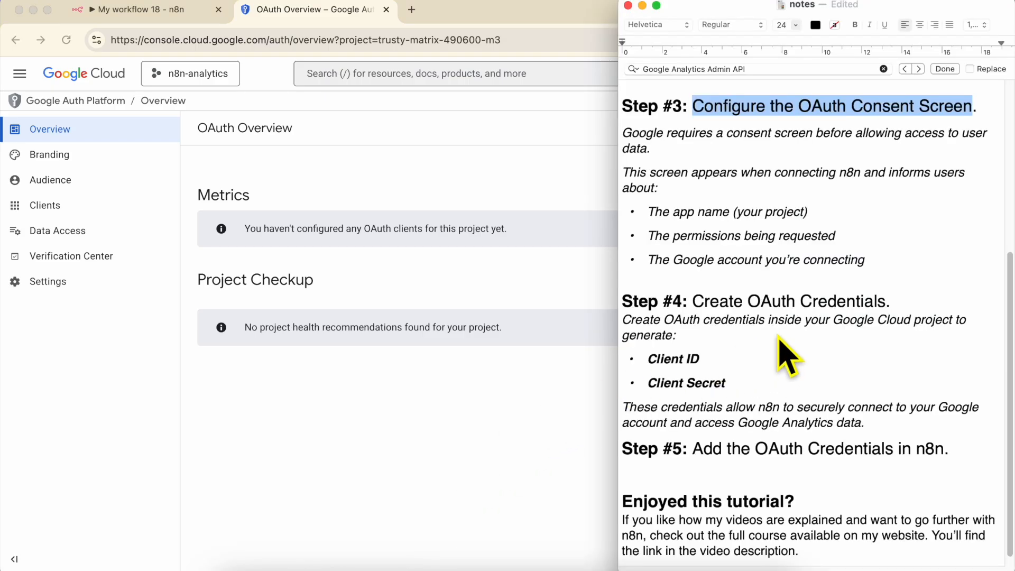
pyautogui.tripleClick(768, 304)
pyautogui.scroll(-1, 782, 338)
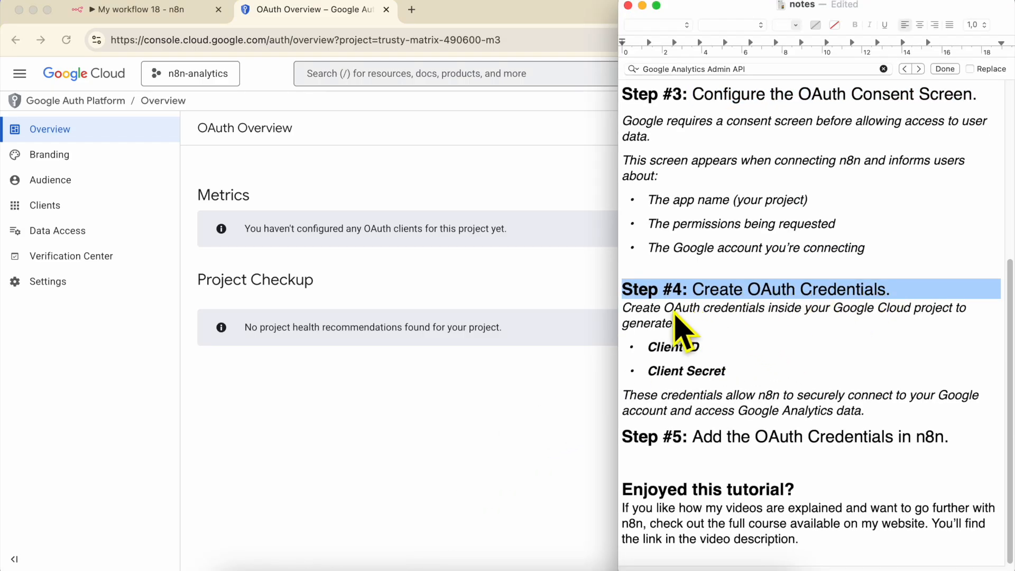
pyautogui.tripleClick(674, 313)
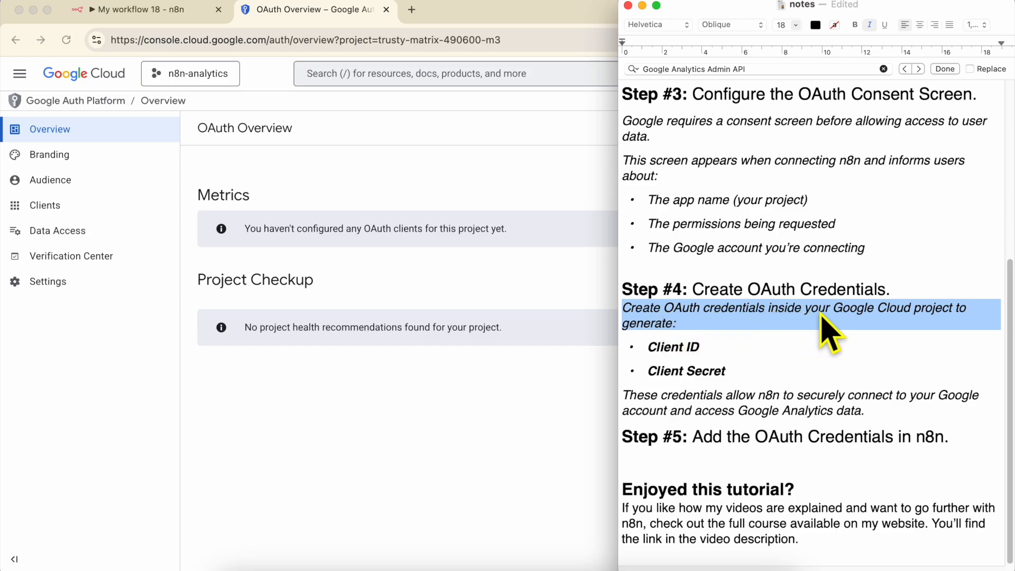
pyautogui.click(677, 348)
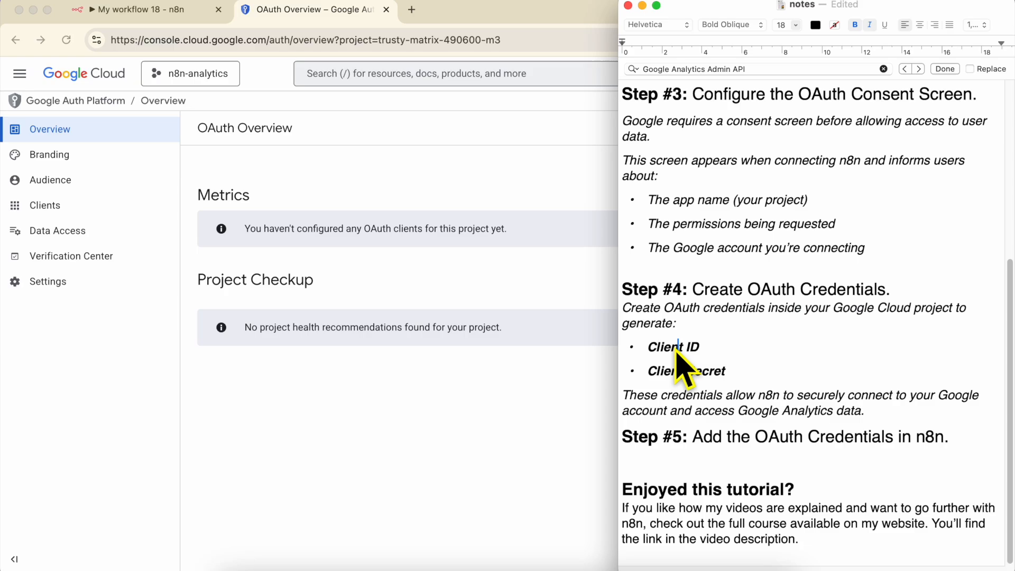
pyautogui.tripleClick(678, 349)
pyautogui.tripleClick(684, 372)
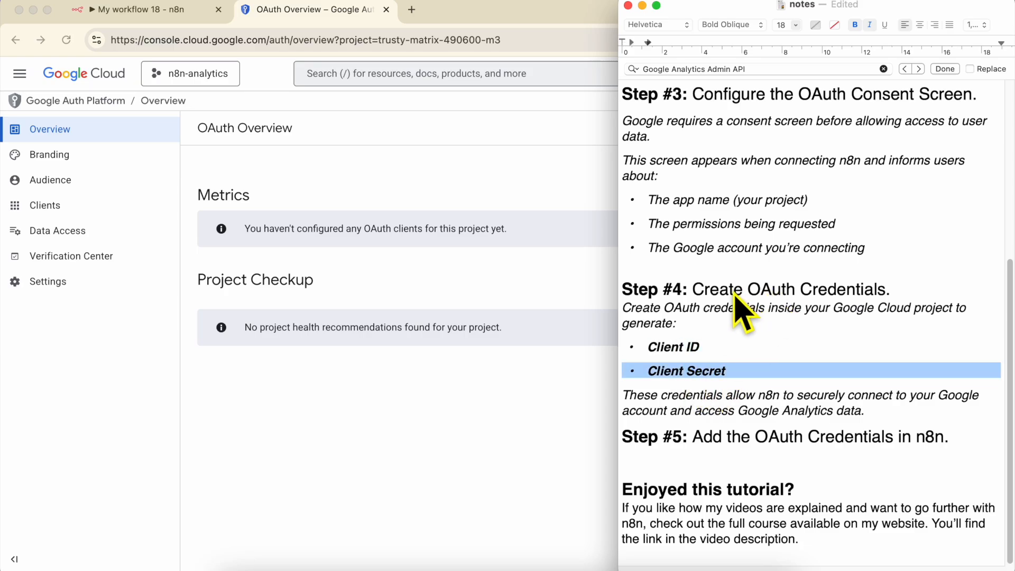
pyautogui.click(154, 11)
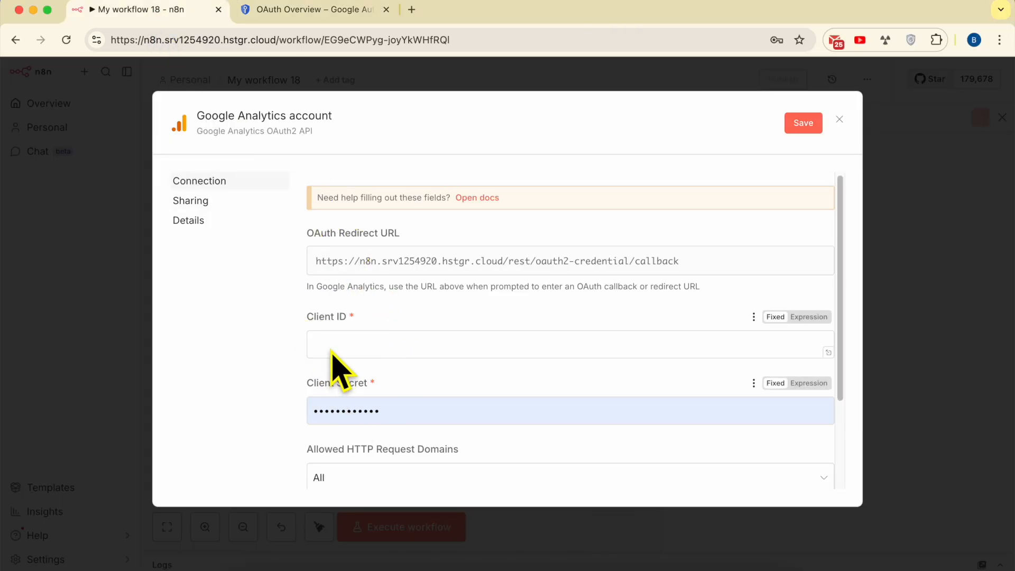
pyautogui.click(300, 11)
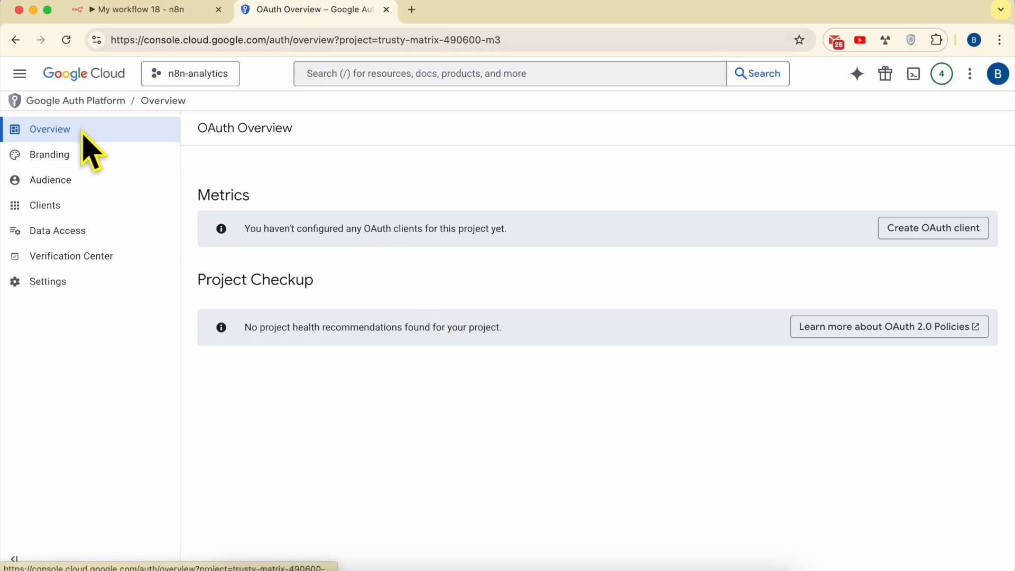
# Start a new OAuth client in the Google Cloud project with application type Web application and the name n8n-analytics
pyautogui.click(933, 229)
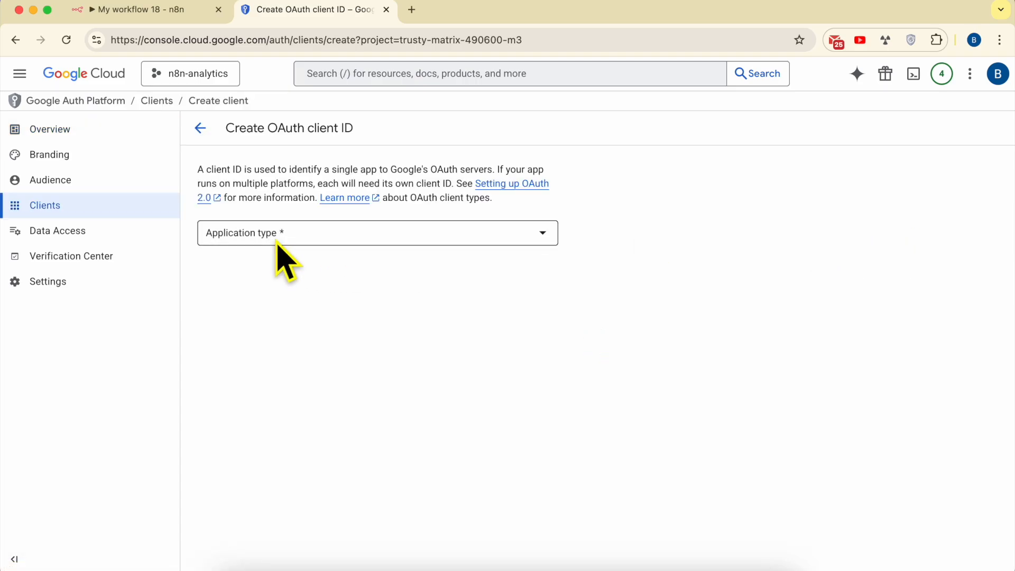
pyautogui.click(280, 239)
pyautogui.click(277, 244)
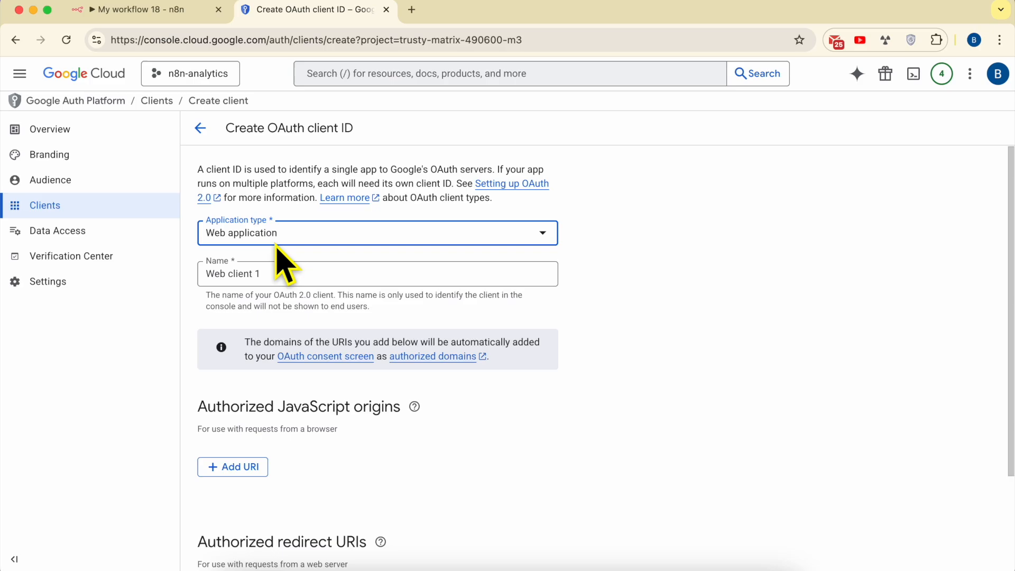
pyautogui.click(280, 272)
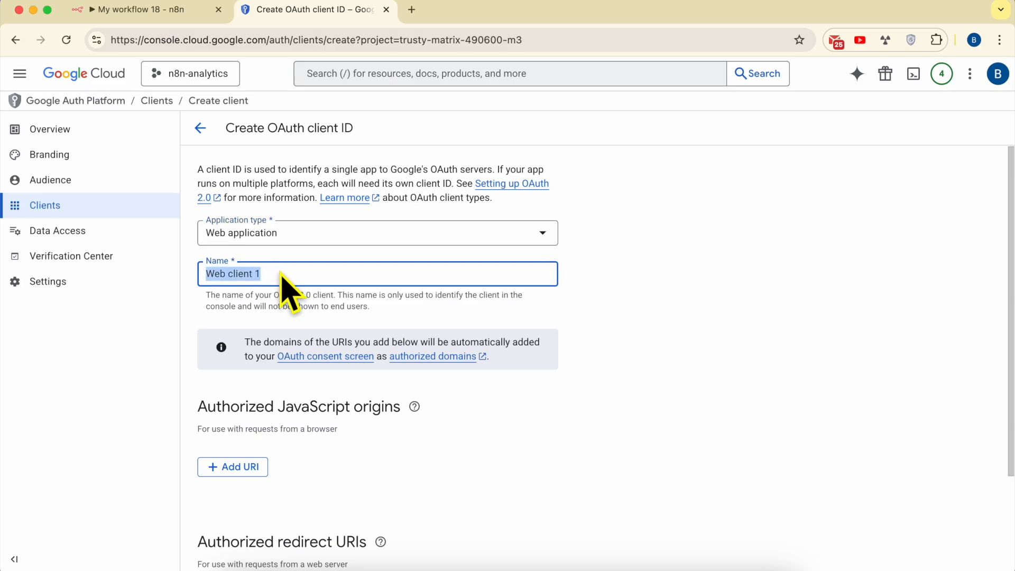
pyautogui.write('n8n-analytics')
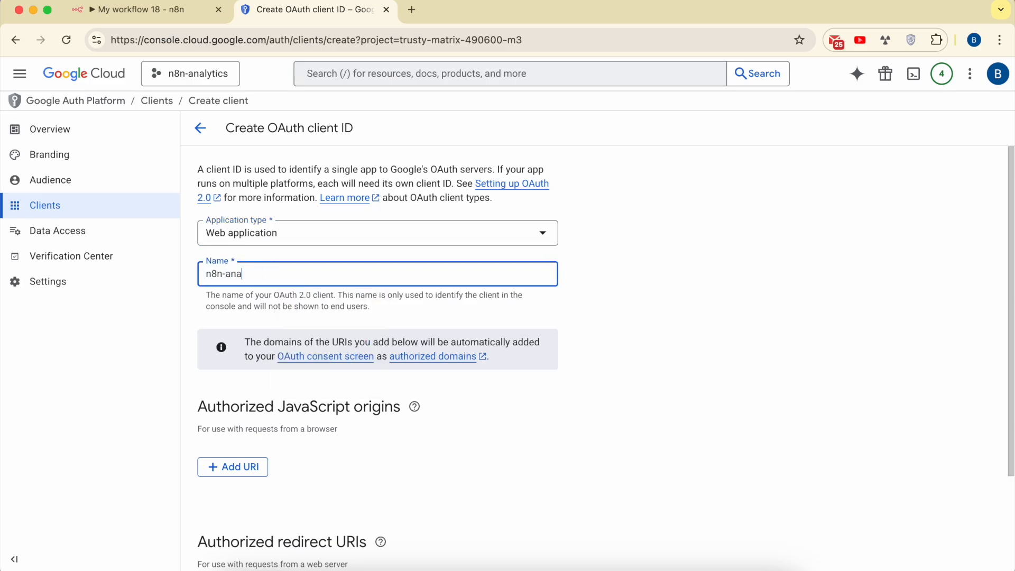
pyautogui.tripleClick(364, 294)
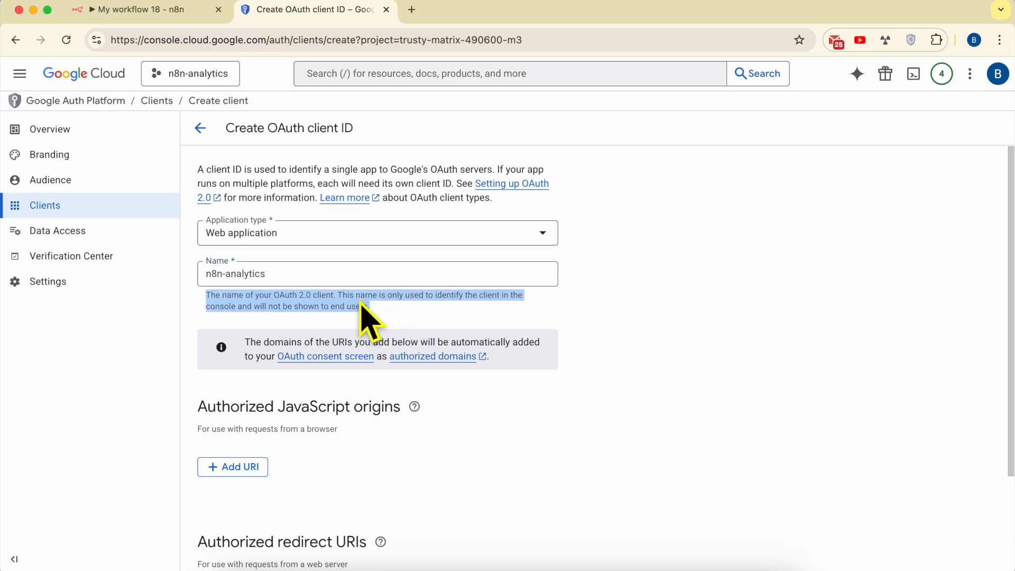
# Add the OAuth redirect URL from n8n's Google Analytics credential as an authorized redirect URI and create the client
pyautogui.scroll(-3, 287, 355)
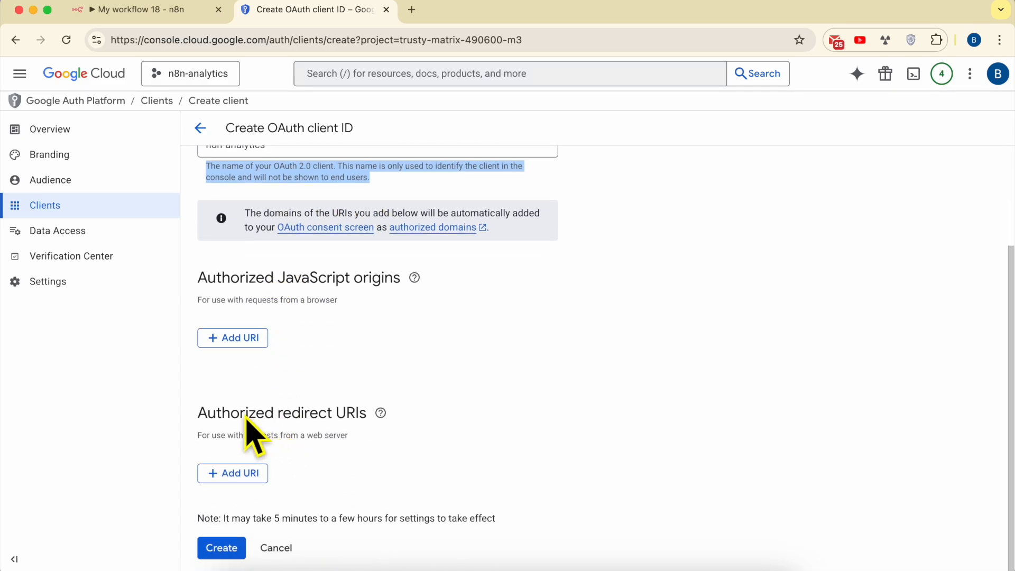
pyautogui.tripleClick(246, 420)
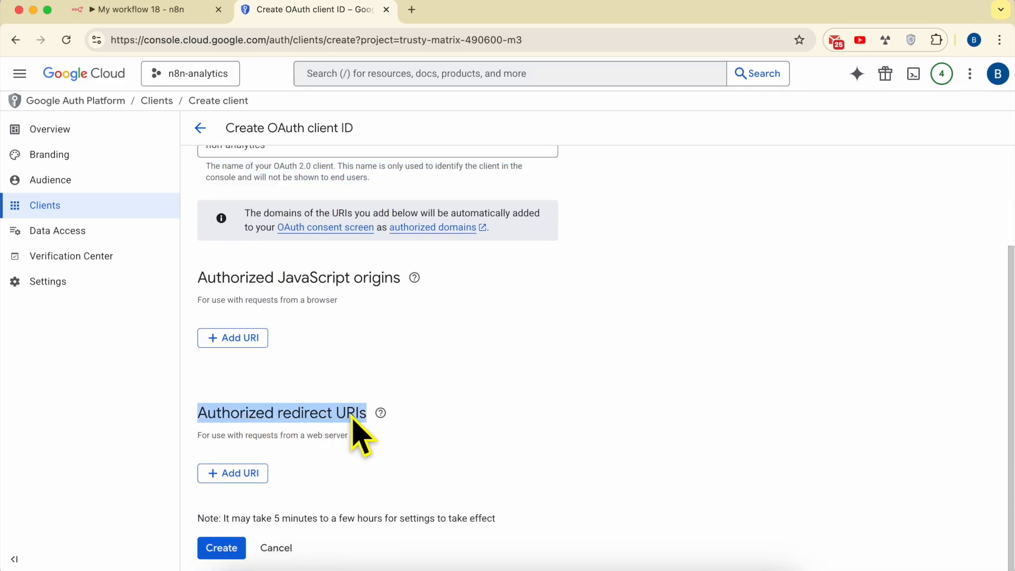
pyautogui.click(247, 474)
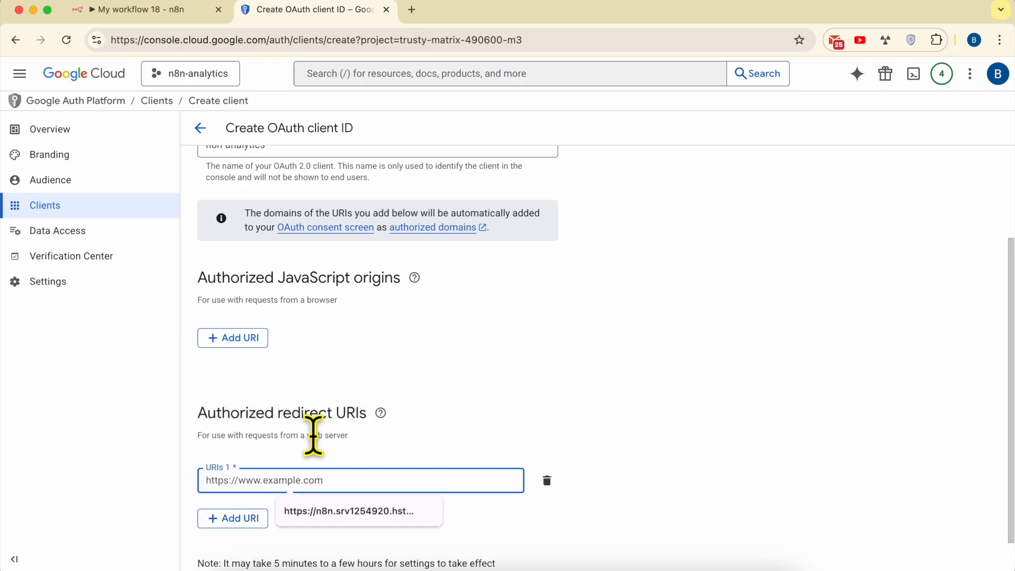
pyautogui.click(160, 16)
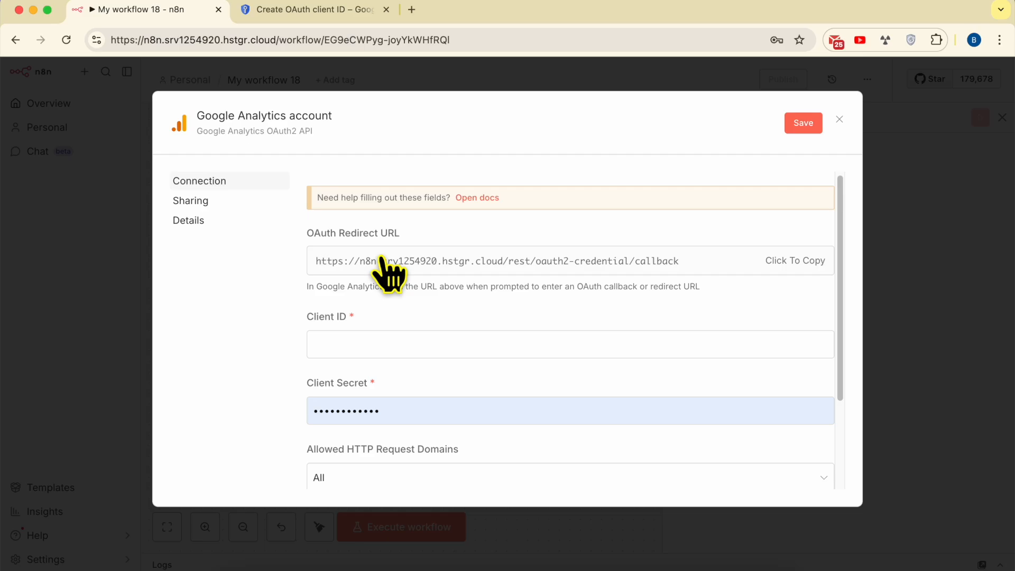
pyautogui.click(442, 264)
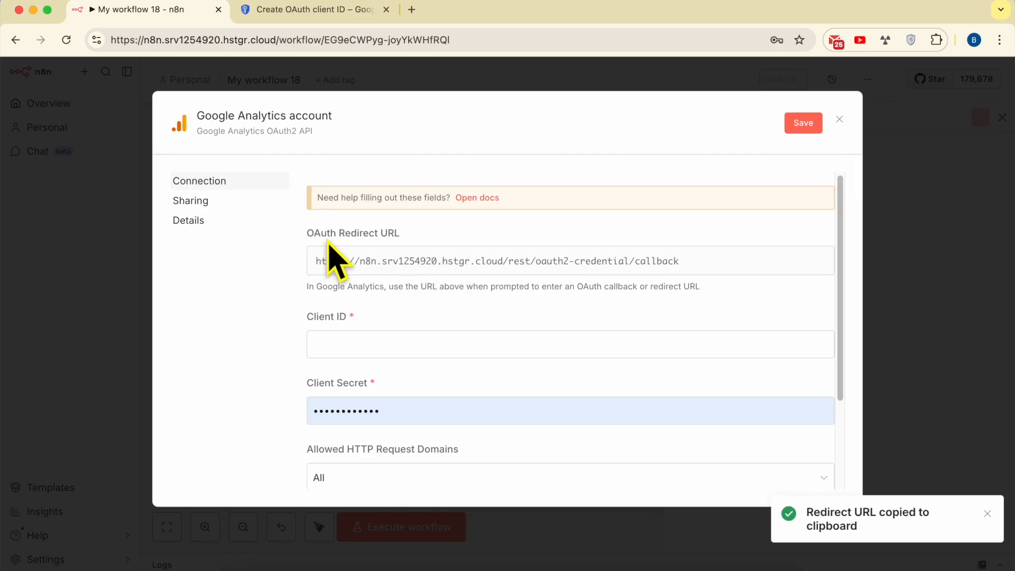
pyautogui.click(309, 11)
pyautogui.moveTo(339, 409)
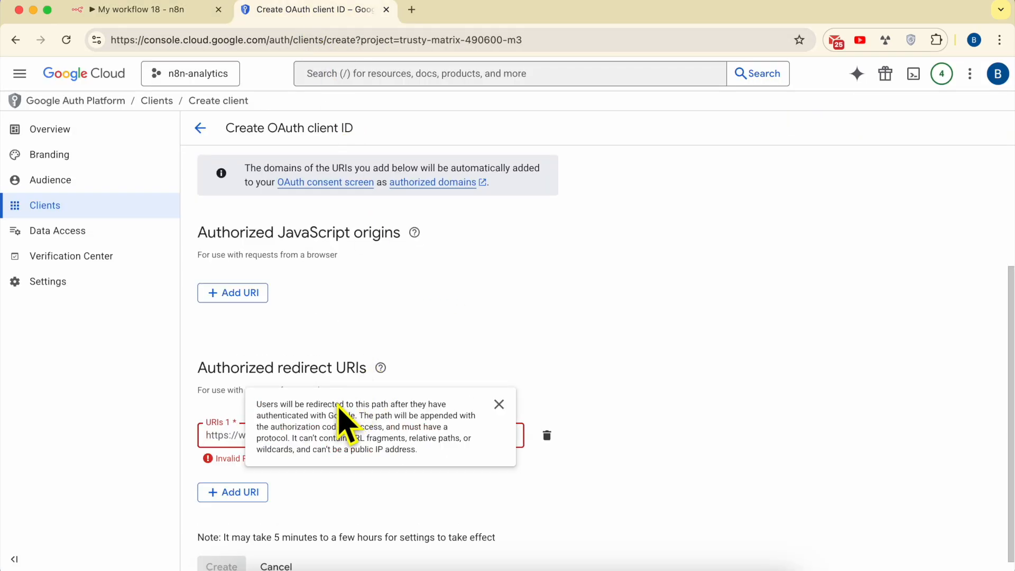
pyautogui.rightClick(237, 440)
pyautogui.click(269, 353)
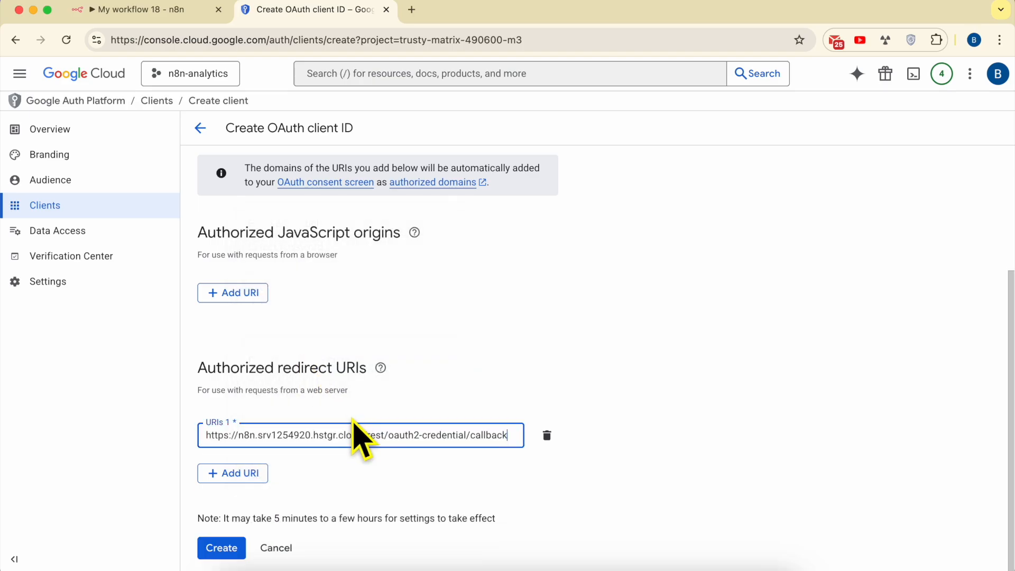
pyautogui.click(236, 547)
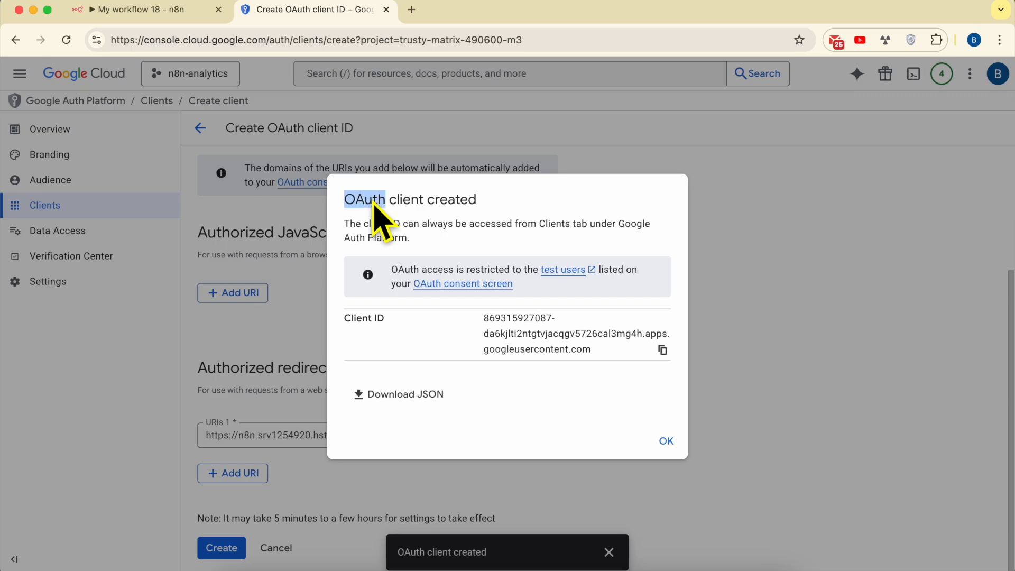
# Copy the new OAuth client's ID and paste it into the Client ID field of n8n's Google Analytics credential
pyautogui.tripleClick(413, 203)
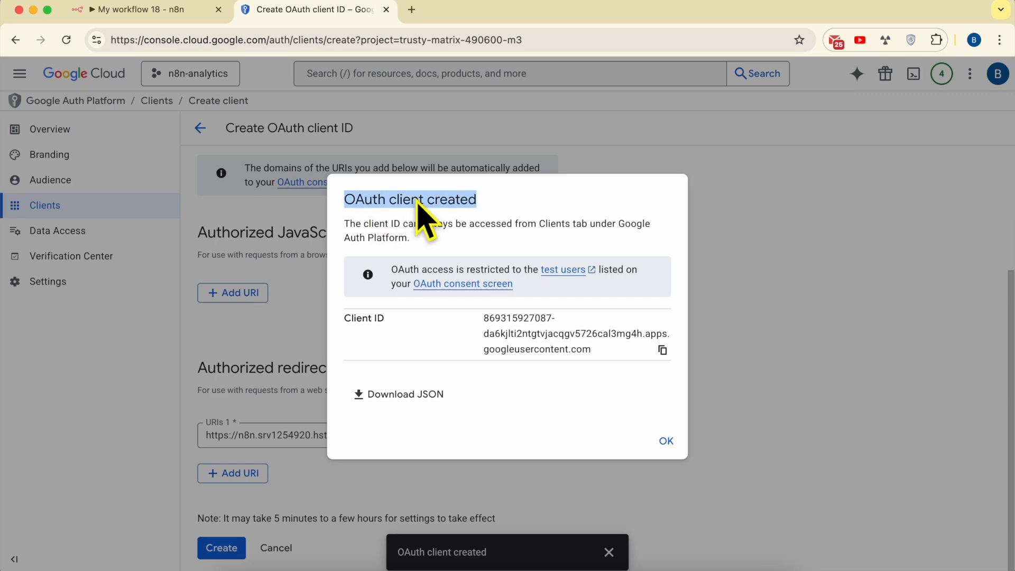
pyautogui.tripleClick(536, 338)
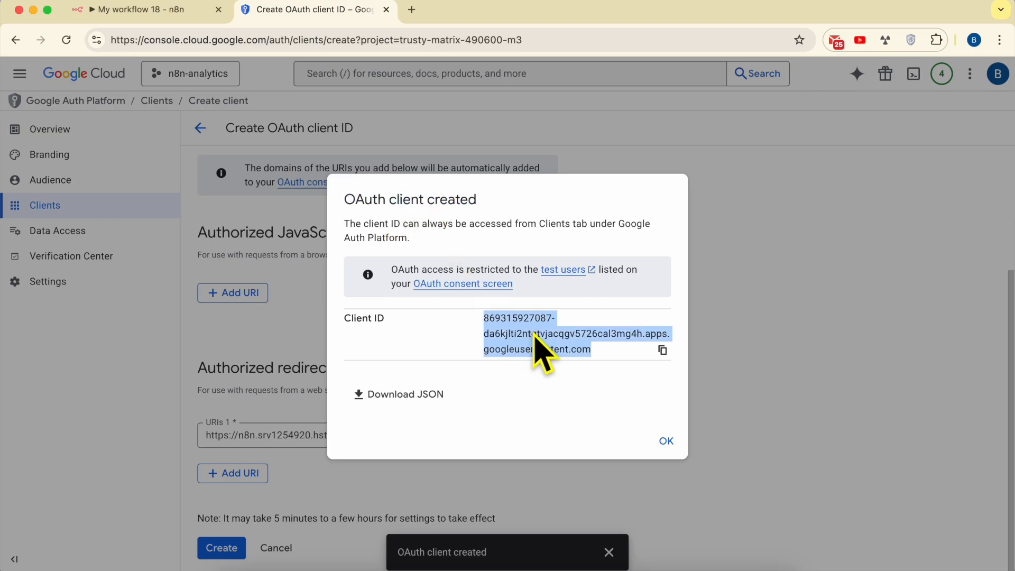
pyautogui.click(662, 351)
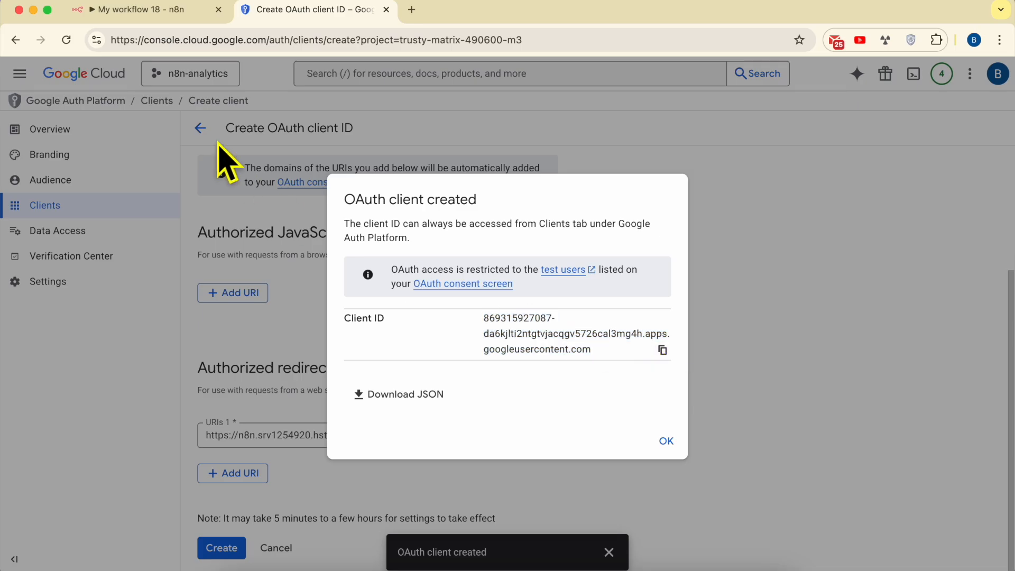
pyautogui.click(140, 15)
pyautogui.rightClick(371, 344)
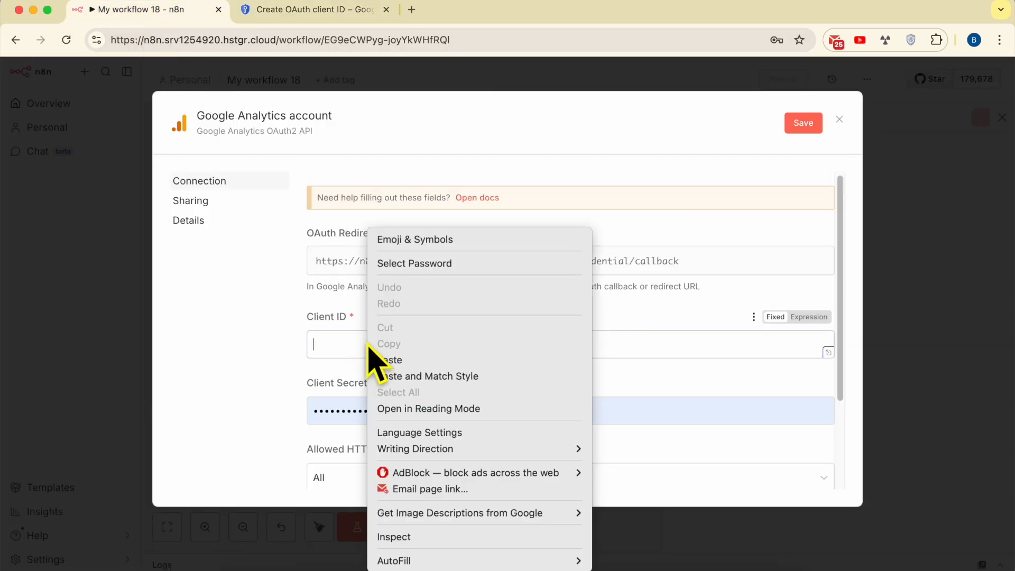
pyautogui.click(416, 359)
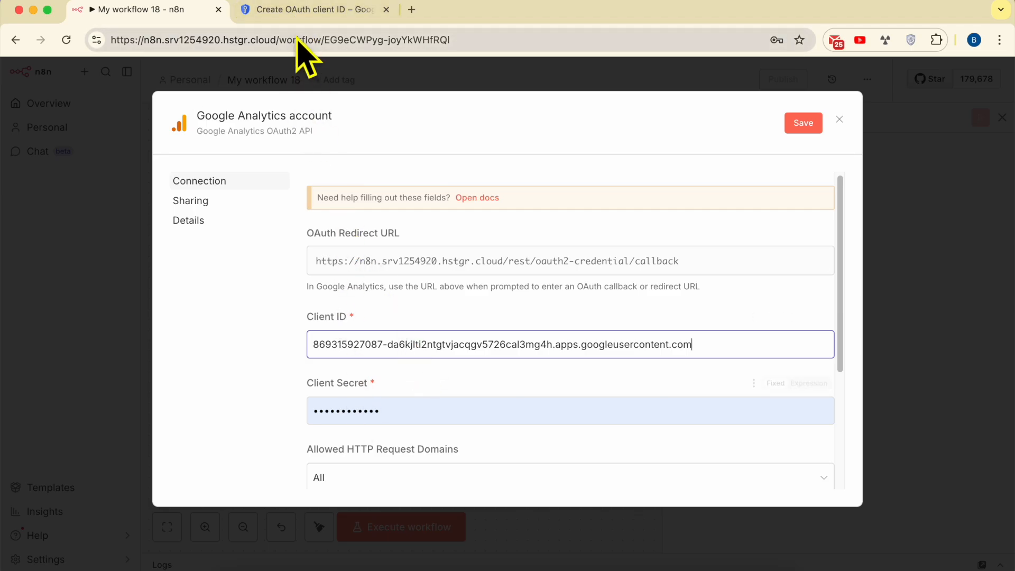
# Return to Google Cloud, close the client creation messages and open the n8n-analytics client's details at its client secrets
pyautogui.click(309, 11)
pyautogui.click(665, 442)
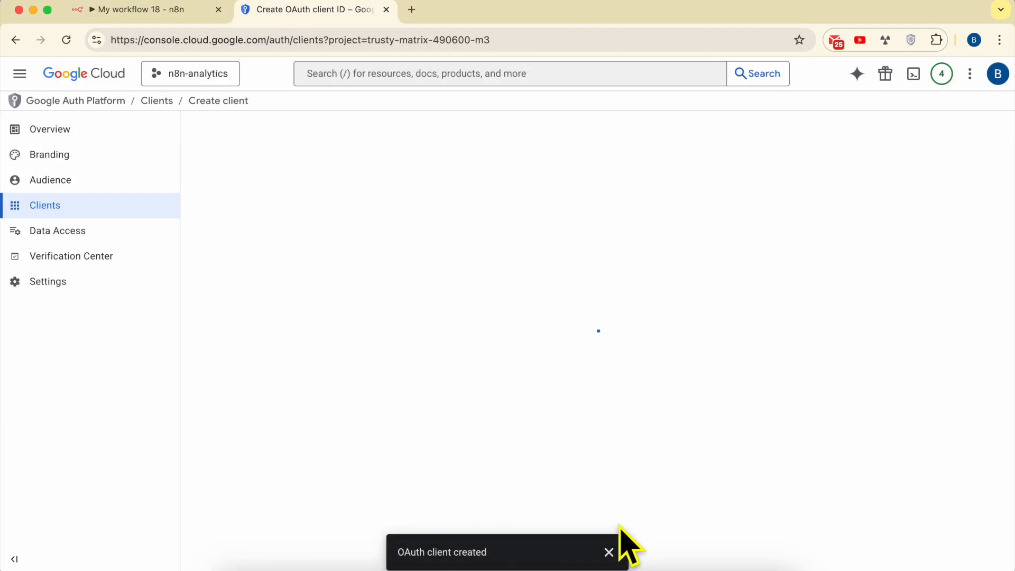
pyautogui.click(608, 552)
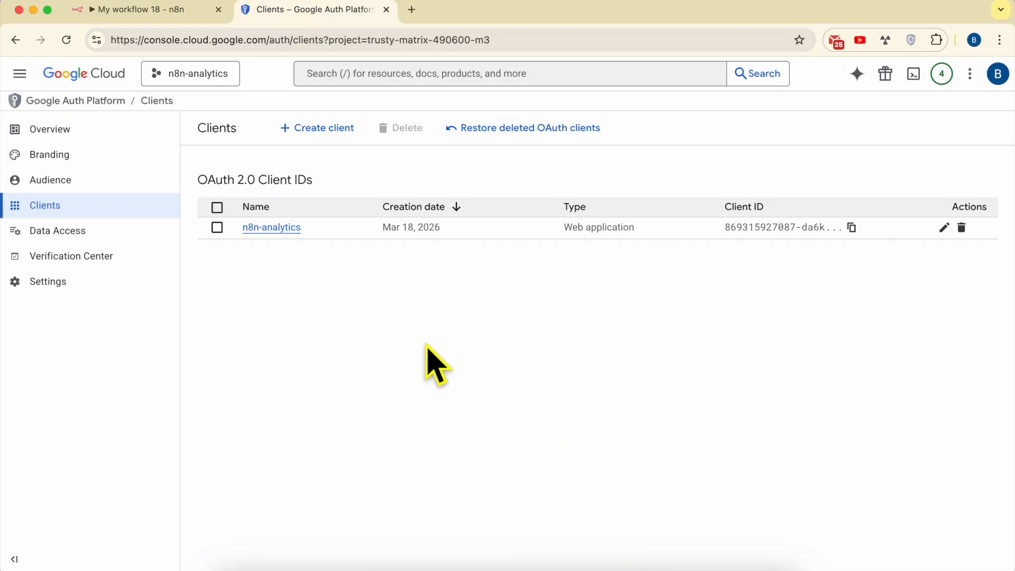
pyautogui.click(277, 232)
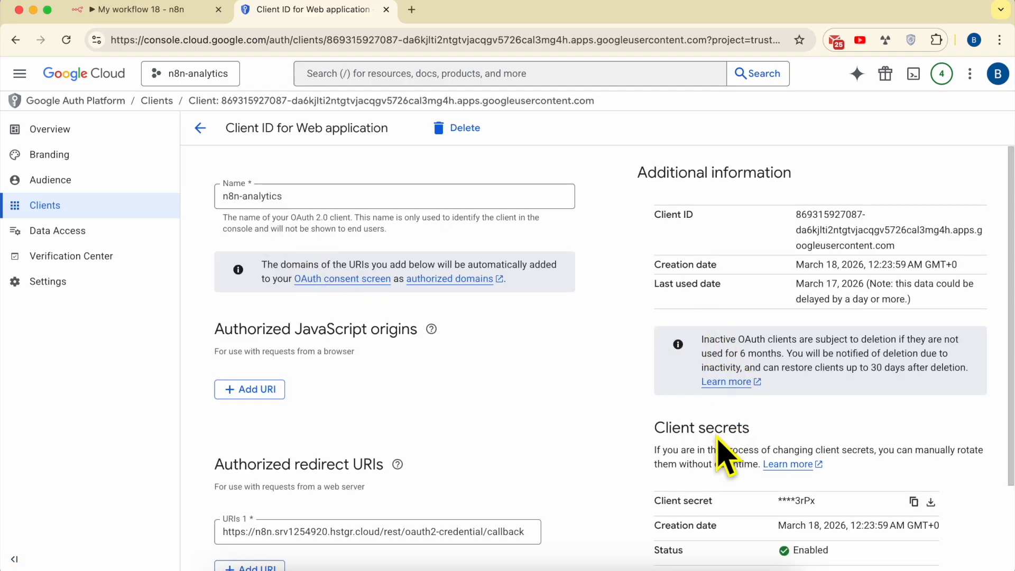
pyautogui.tripleClick(717, 437)
pyautogui.scroll(-3, 782, 444)
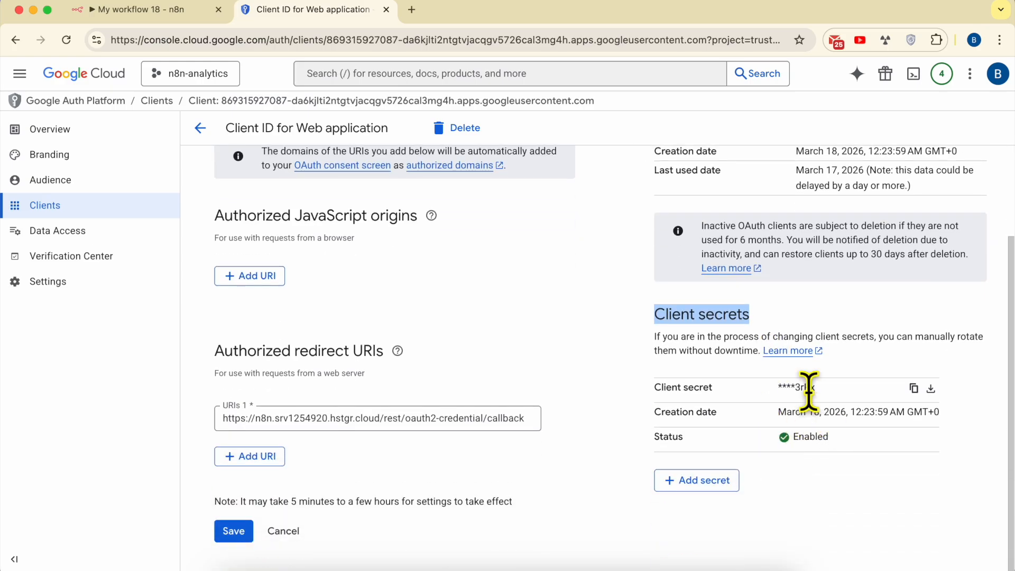
# Copy the n8n-analytics client's secret from Google Cloud and replace the Client Secret in n8n's Google Analytics credential with it
pyautogui.click(807, 394)
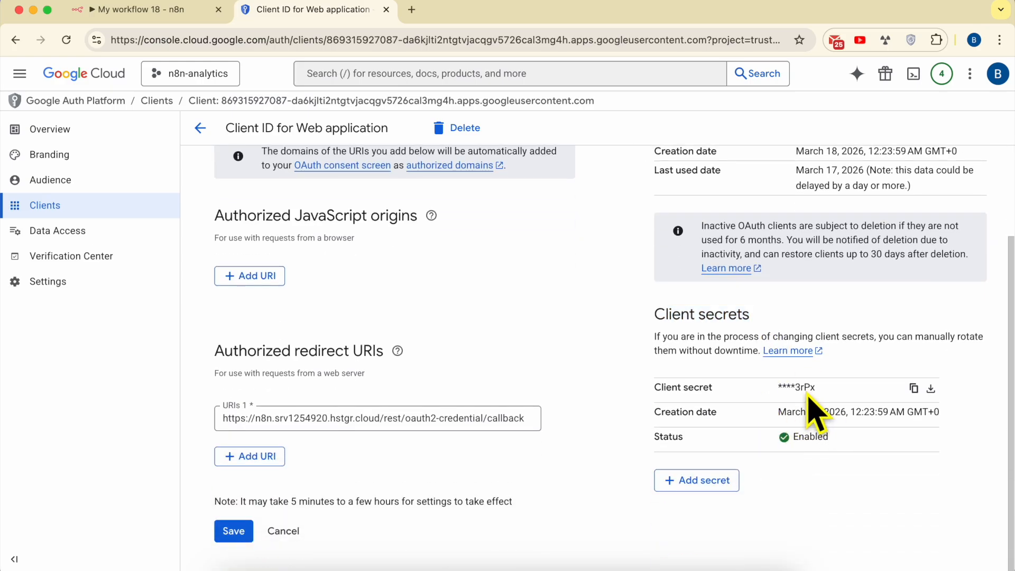
pyautogui.click(917, 398)
pyautogui.click(182, 13)
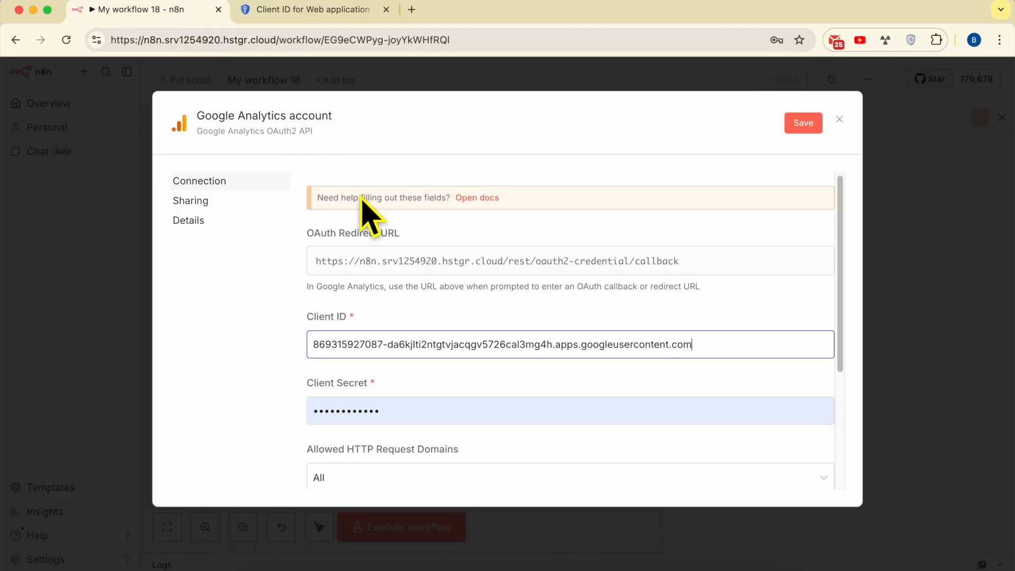
pyautogui.doubleClick(392, 403)
pyautogui.press('BackSpace')
pyautogui.rightClick(392, 412)
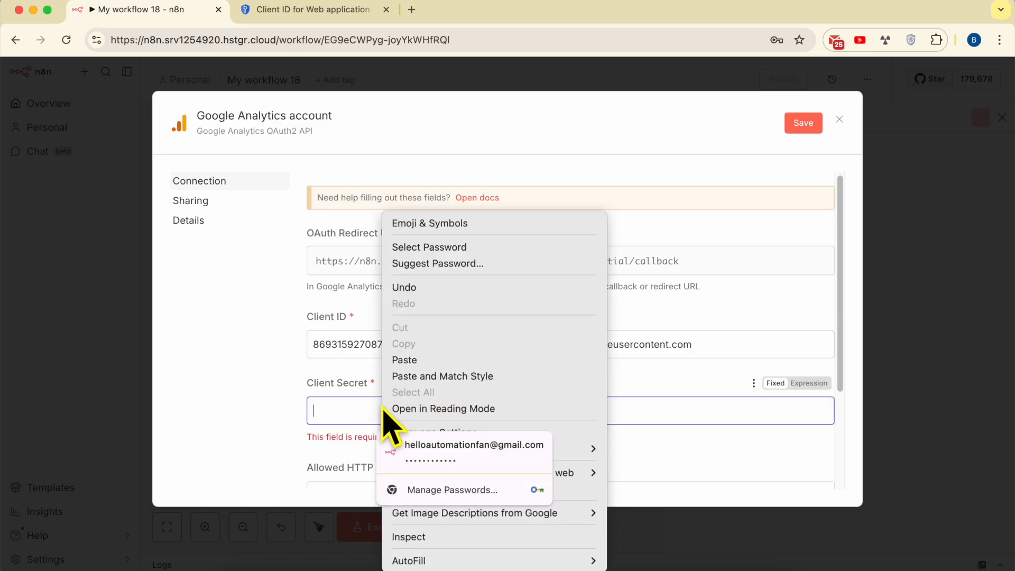
pyautogui.click(403, 374)
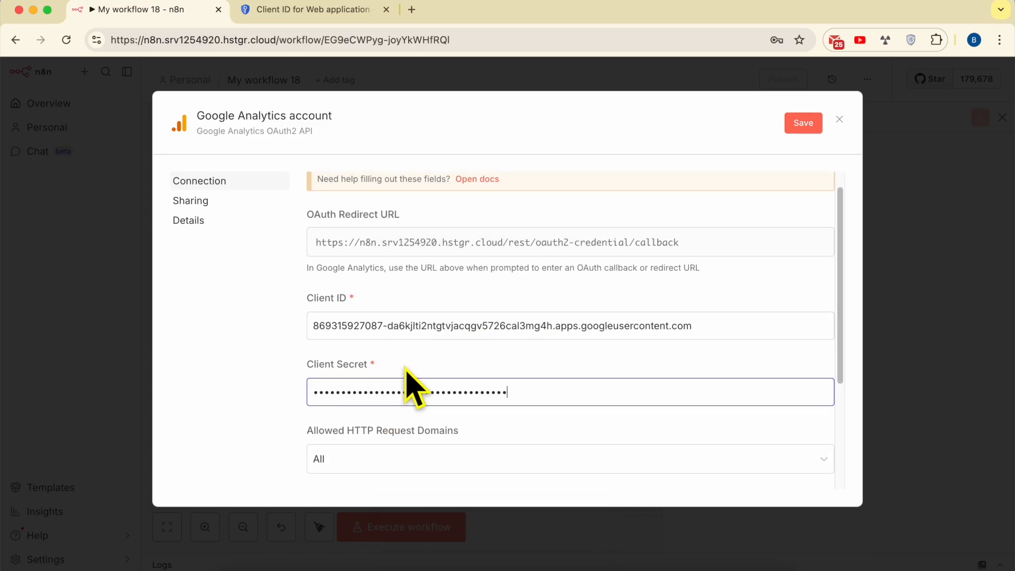
pyautogui.scroll(-5, 407, 381)
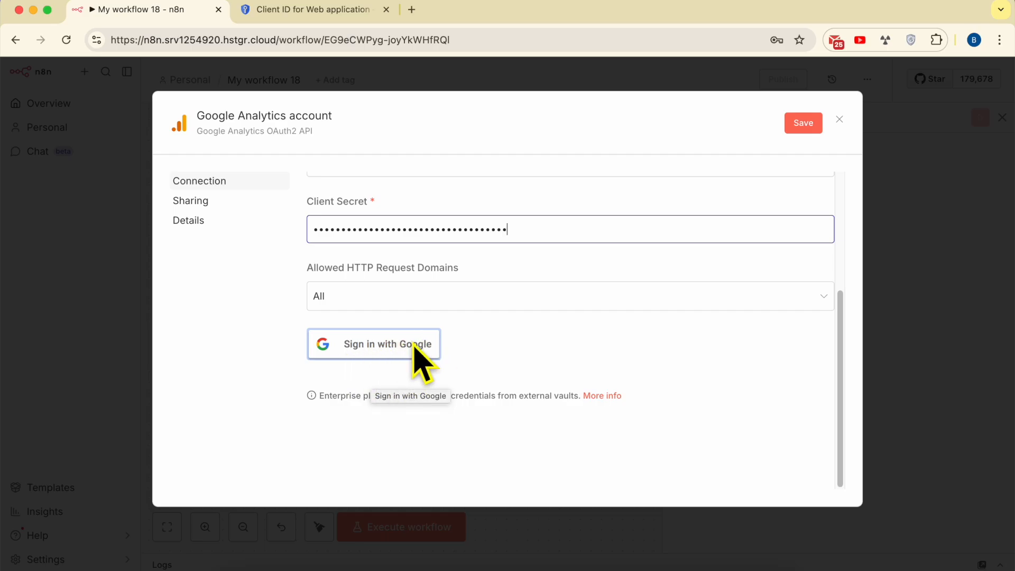
# Return to Google Cloud and publish the app from the Audience settings, confirming the push to production
pyautogui.click(325, 11)
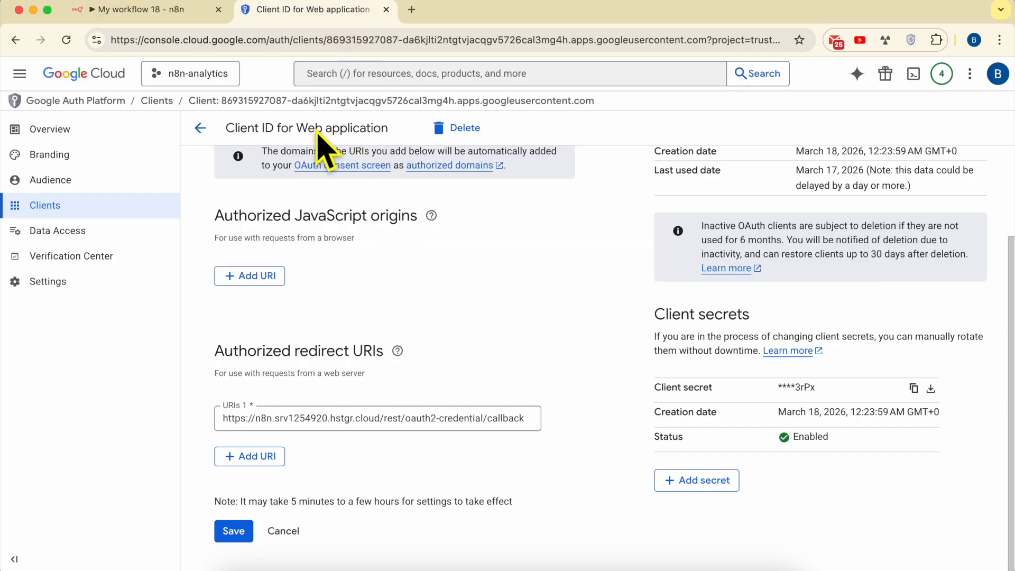
pyautogui.moveTo(317, 132); pyautogui.dragTo(373, 137)
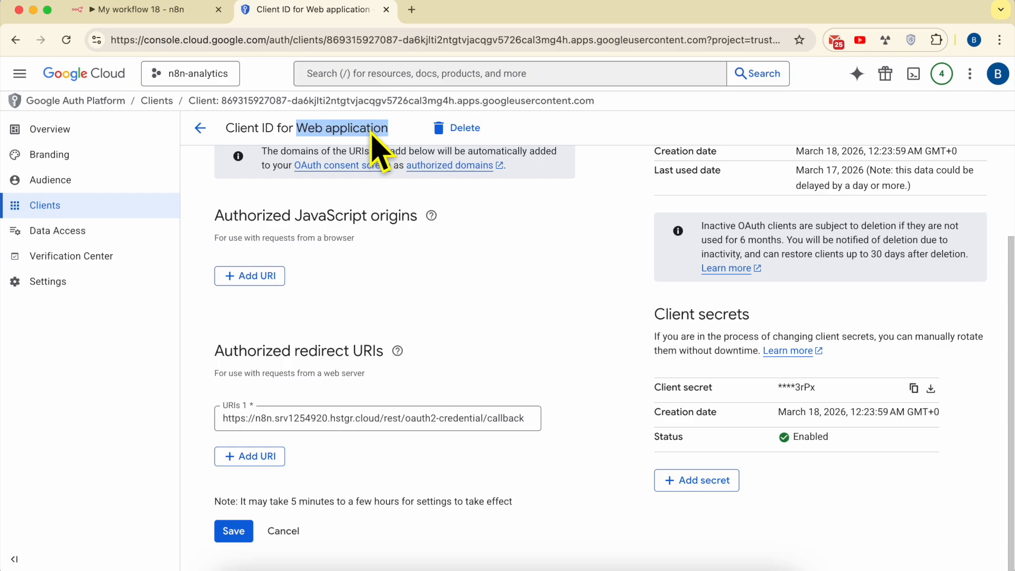
pyautogui.click(78, 182)
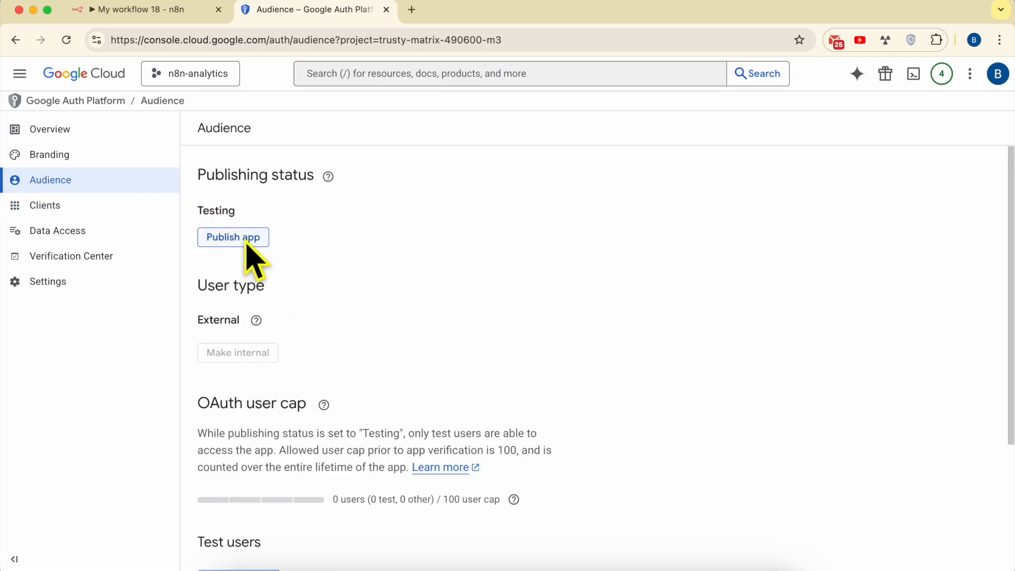
pyautogui.click(248, 248)
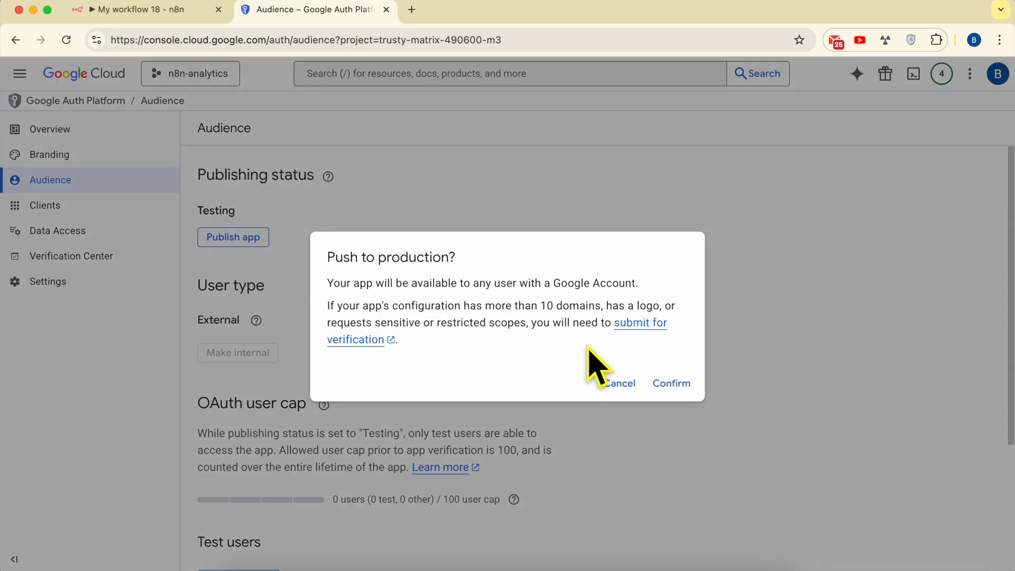
pyautogui.click(674, 384)
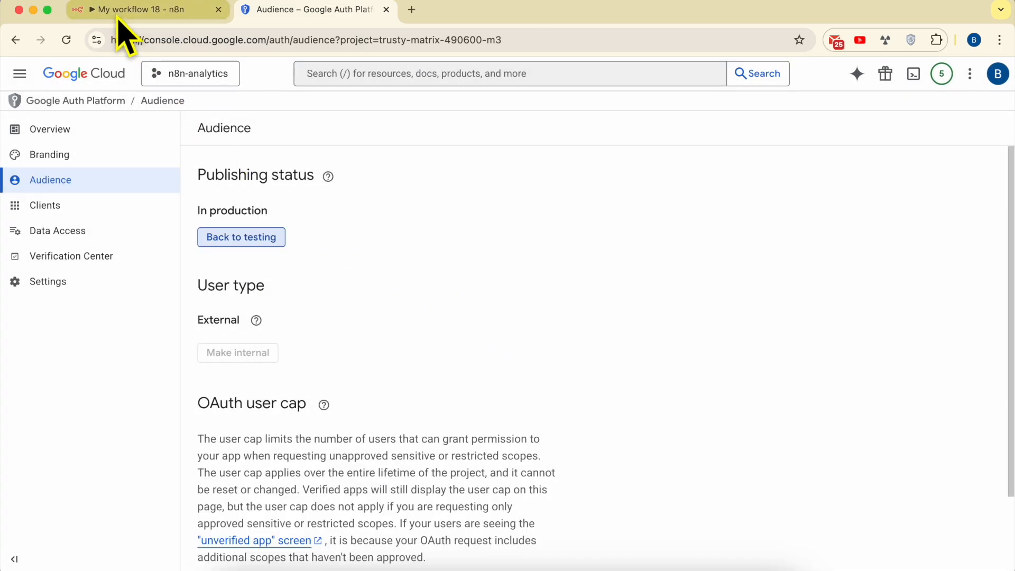
# Start the Google sign-in from n8n's Google Analytics credential and proceed past the unverified-app warning to hstgr.cloud
pyautogui.click(129, 9)
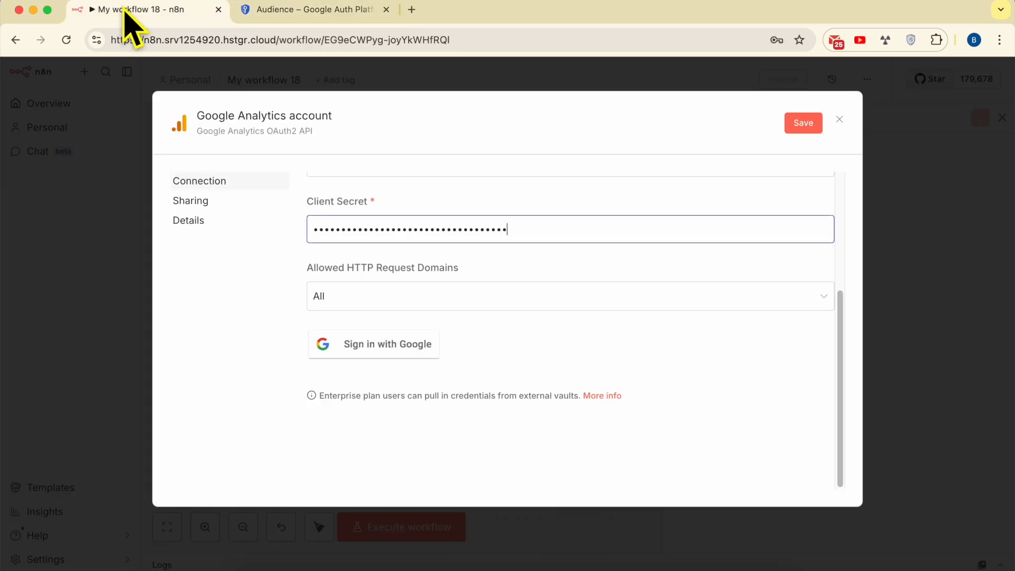
pyautogui.click(374, 351)
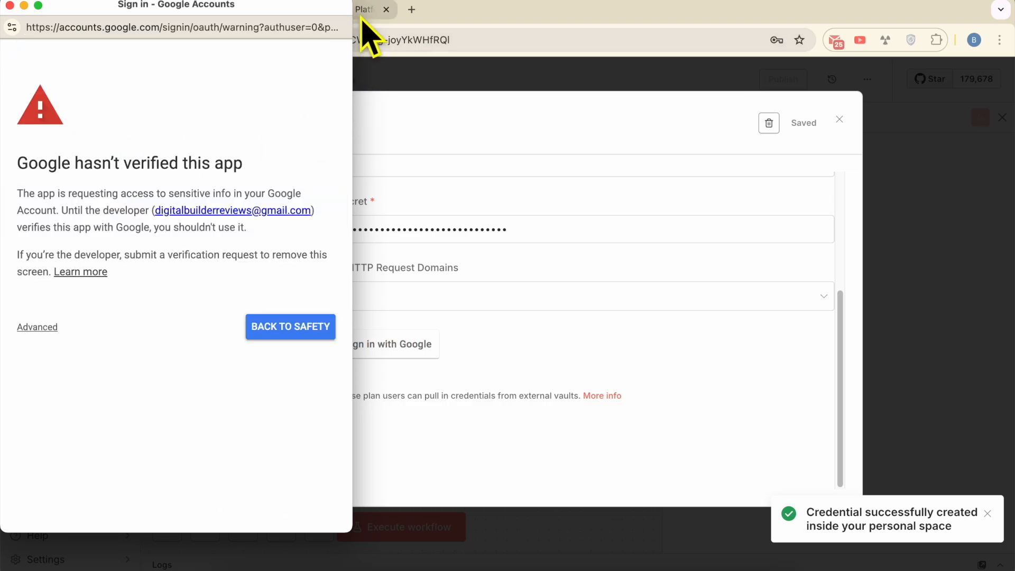
pyautogui.click(38, 329)
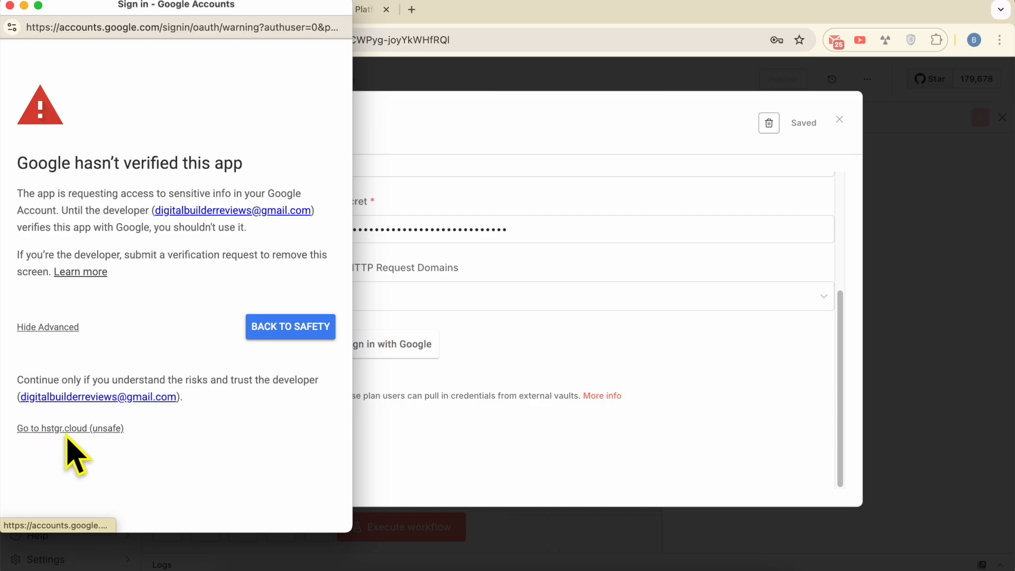
pyautogui.click(96, 429)
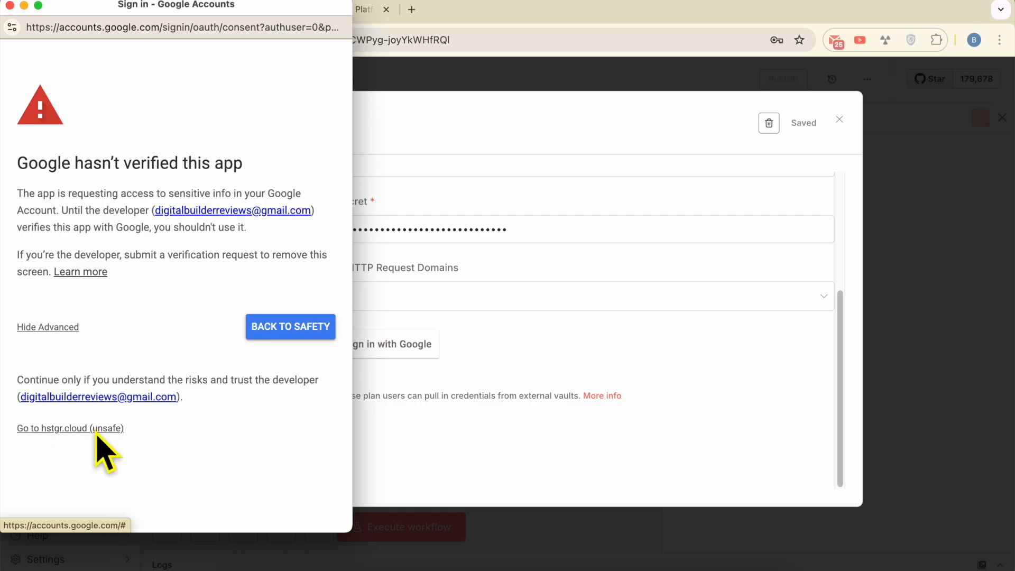
# Grant hstgr.cloud all requested Google Analytics permissions and close the sign-in window
pyautogui.click(69, 391)
pyautogui.scroll(-6, 201, 418)
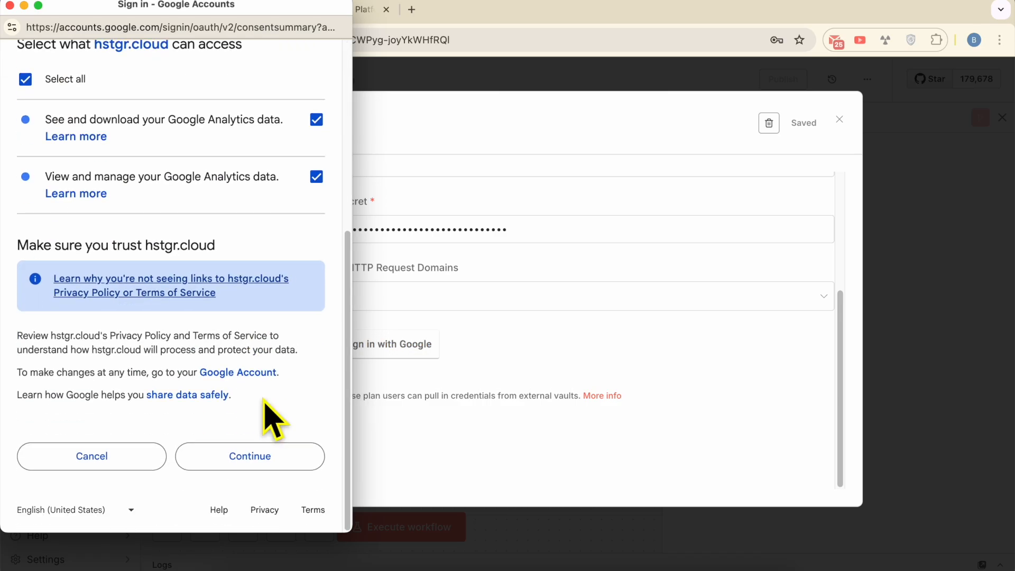
pyautogui.click(287, 463)
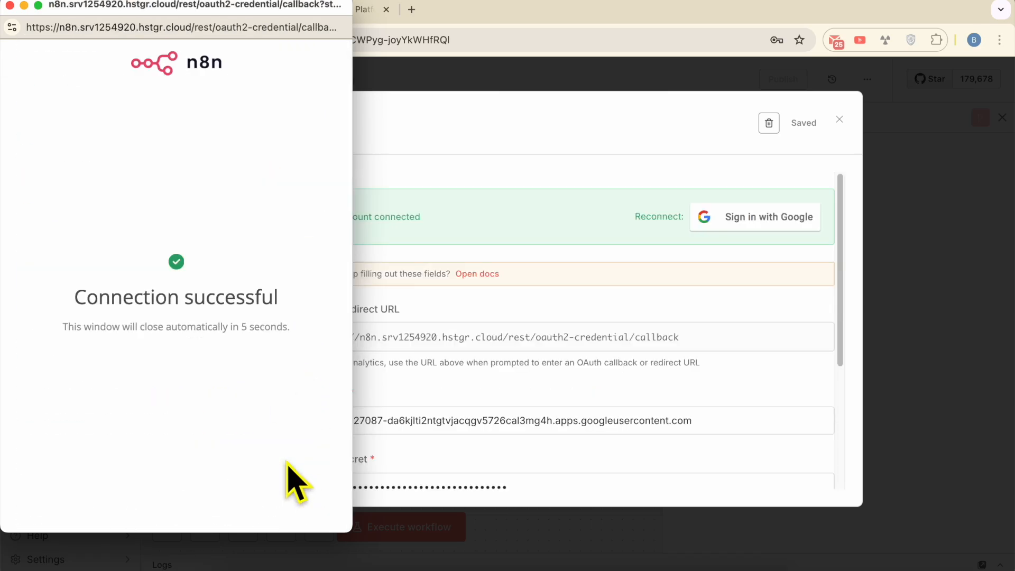
pyautogui.tripleClick(151, 297)
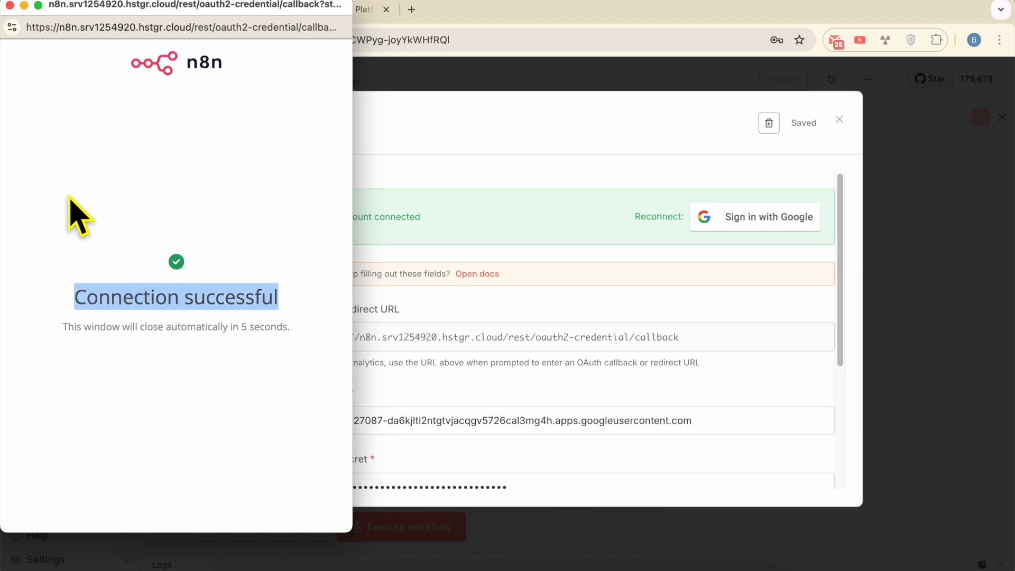
pyautogui.click(10, 6)
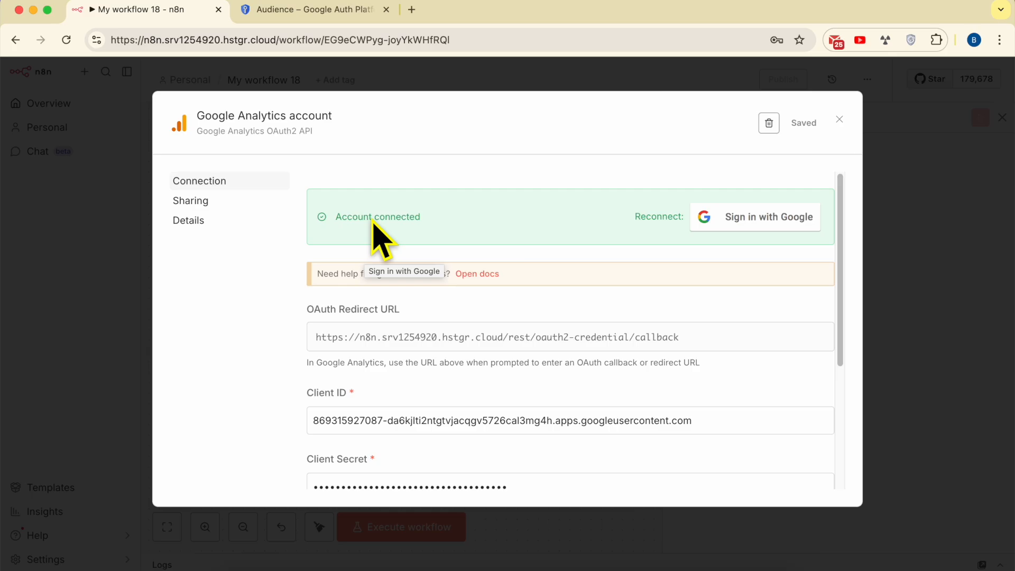
# Close the Google Analytics credential and the Client Secret side view, dismissing the browser's offer to save the password
pyautogui.tripleClick(397, 219)
pyautogui.click(839, 121)
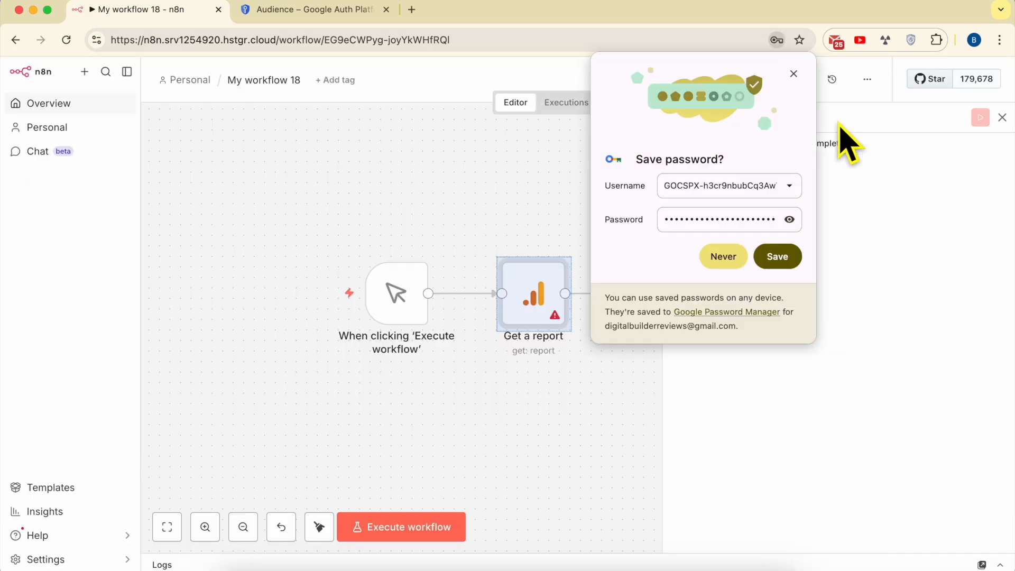
pyautogui.click(793, 74)
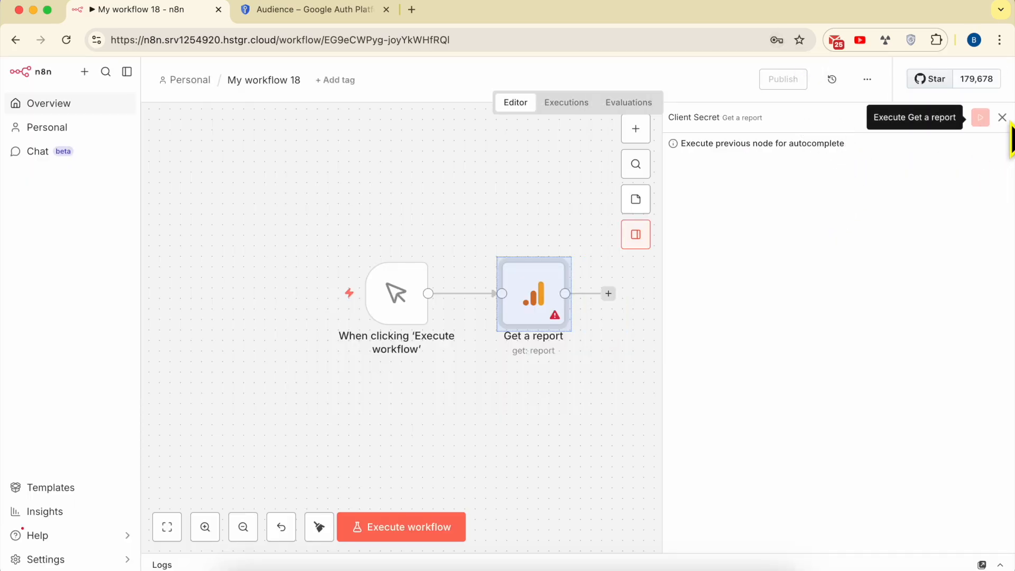
pyautogui.click(1002, 117)
pyautogui.click(768, 372)
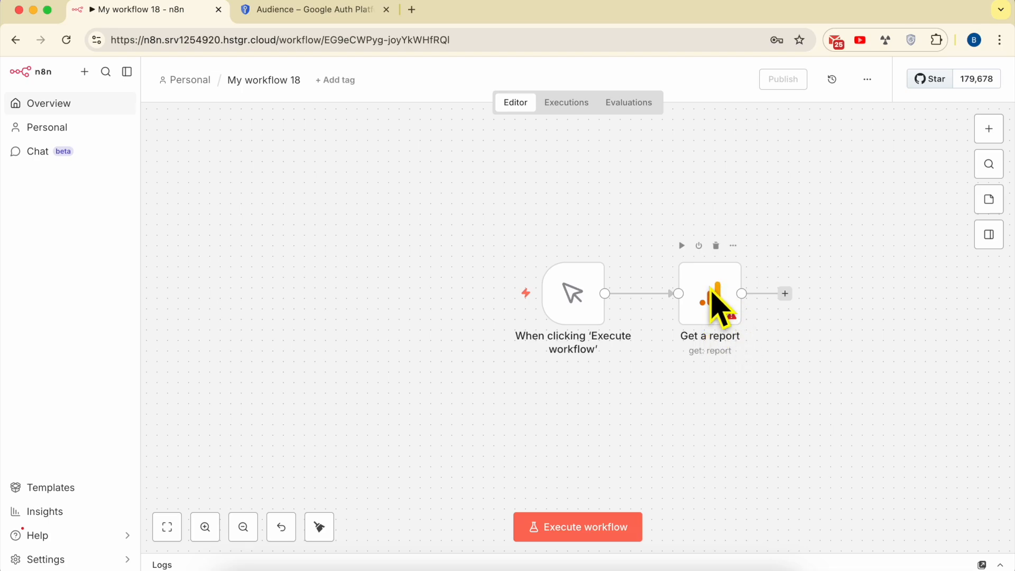
# Open the Get a report node and select Google Analytics account as its credential
pyautogui.click(718, 312)
pyautogui.doubleClick(719, 312)
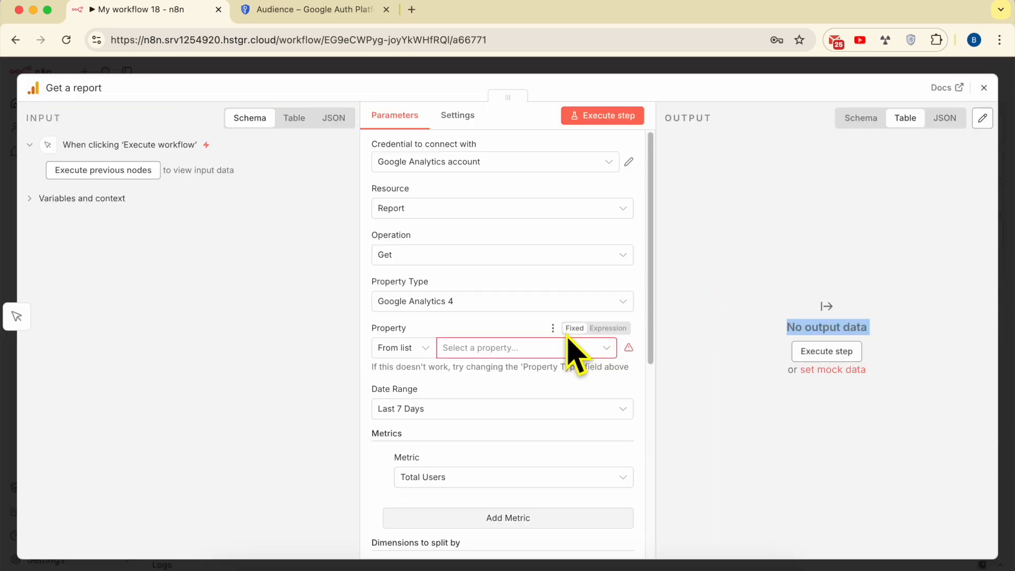
pyautogui.click(452, 162)
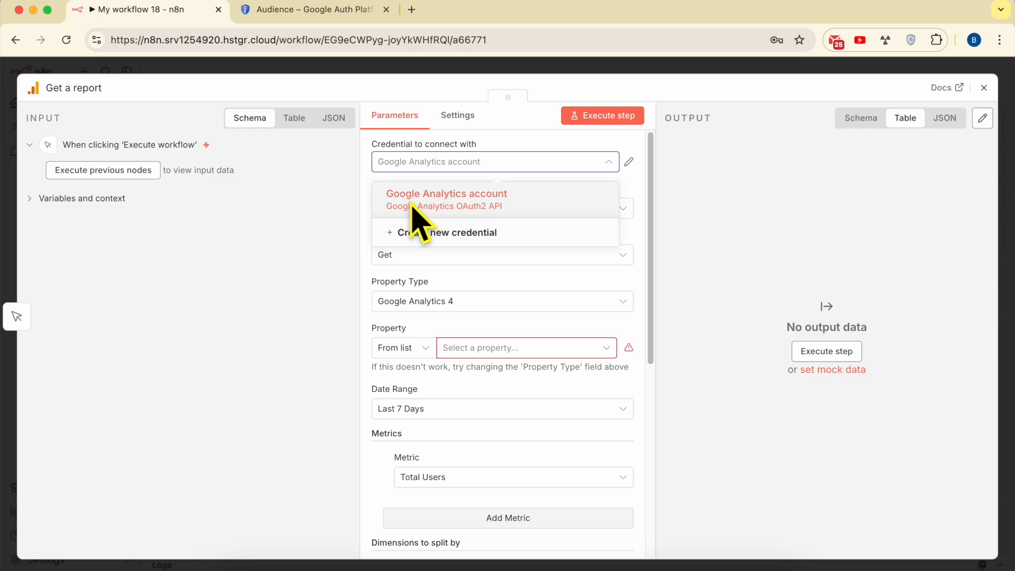
pyautogui.click(457, 204)
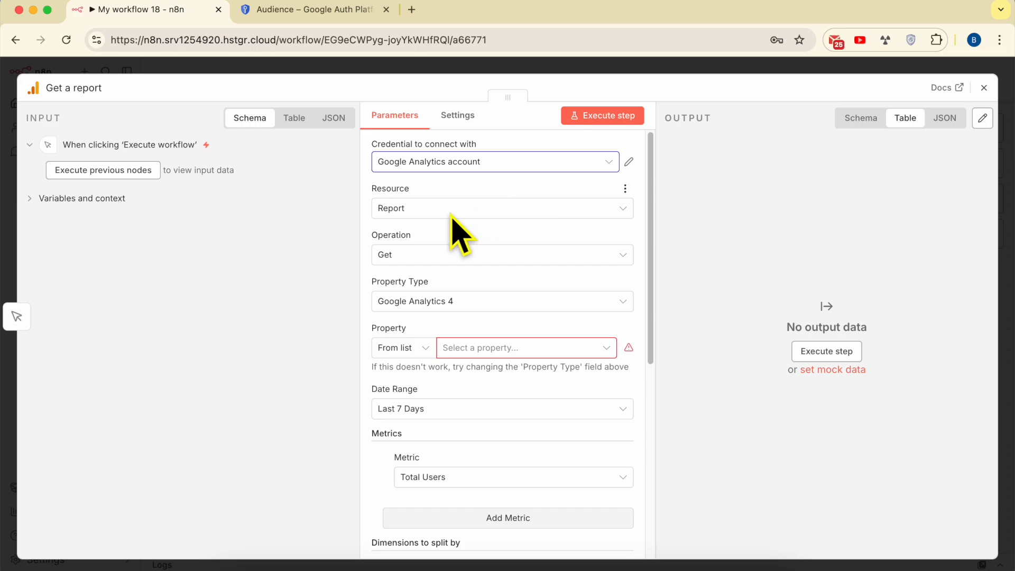
# Set the node's resource to Report, its operation to Get and its property type to Google Analytics 4
pyautogui.click(415, 211)
pyautogui.click(420, 244)
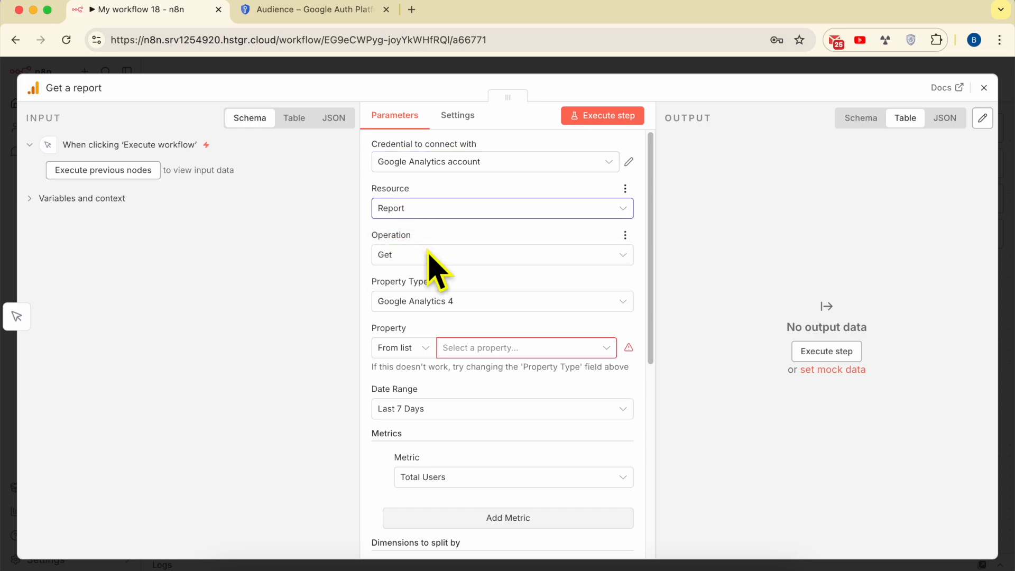
pyautogui.click(453, 260)
pyautogui.click(449, 286)
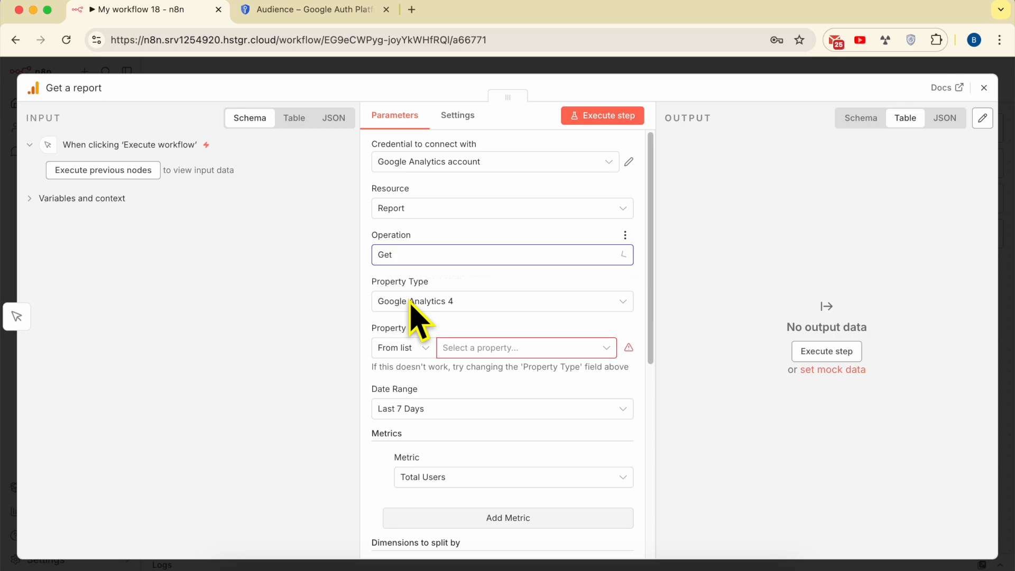
pyautogui.click(451, 304)
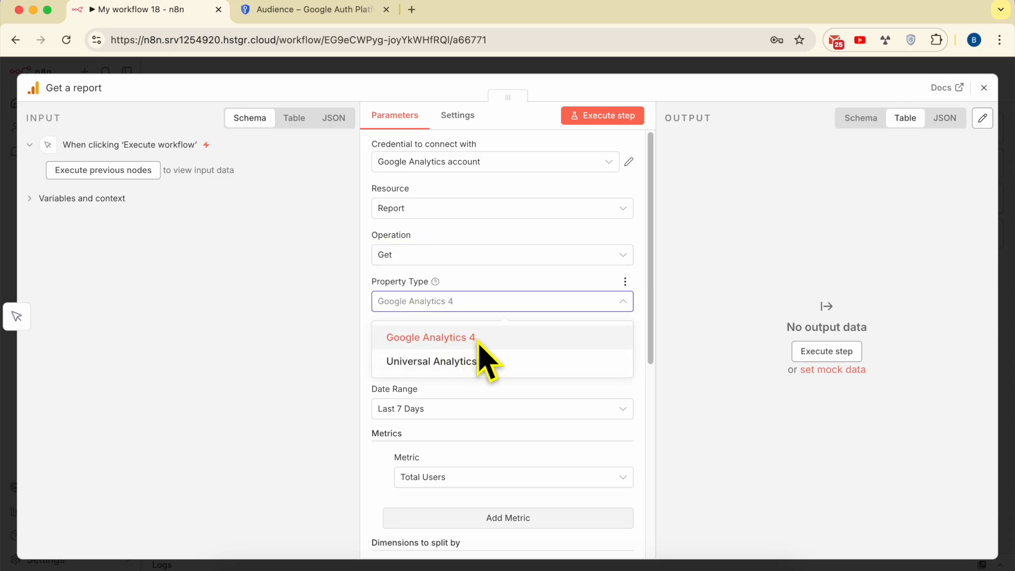
pyautogui.click(475, 339)
pyautogui.click(502, 349)
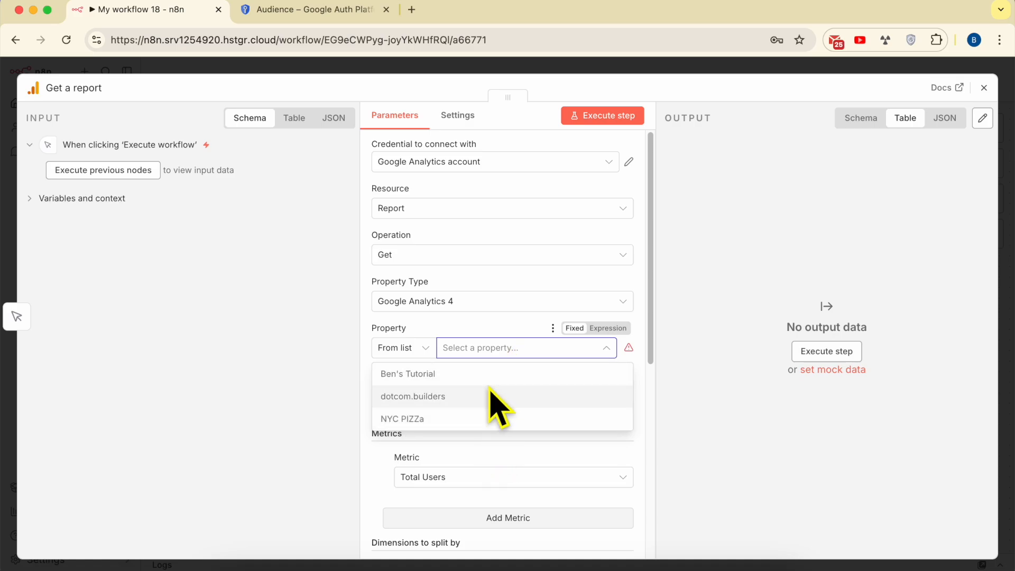
pyautogui.click(432, 420)
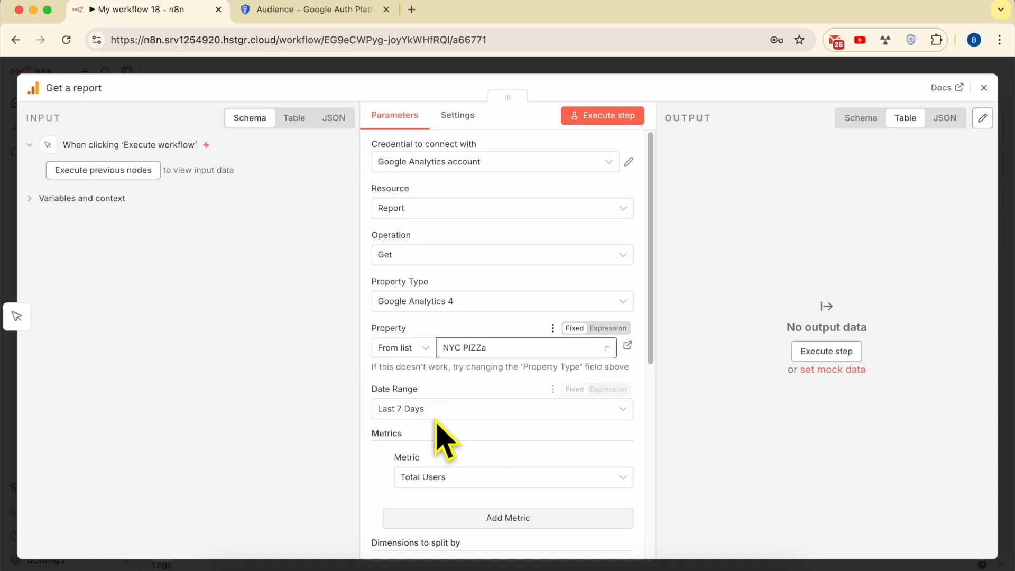
pyautogui.click(477, 348)
pyautogui.click(457, 396)
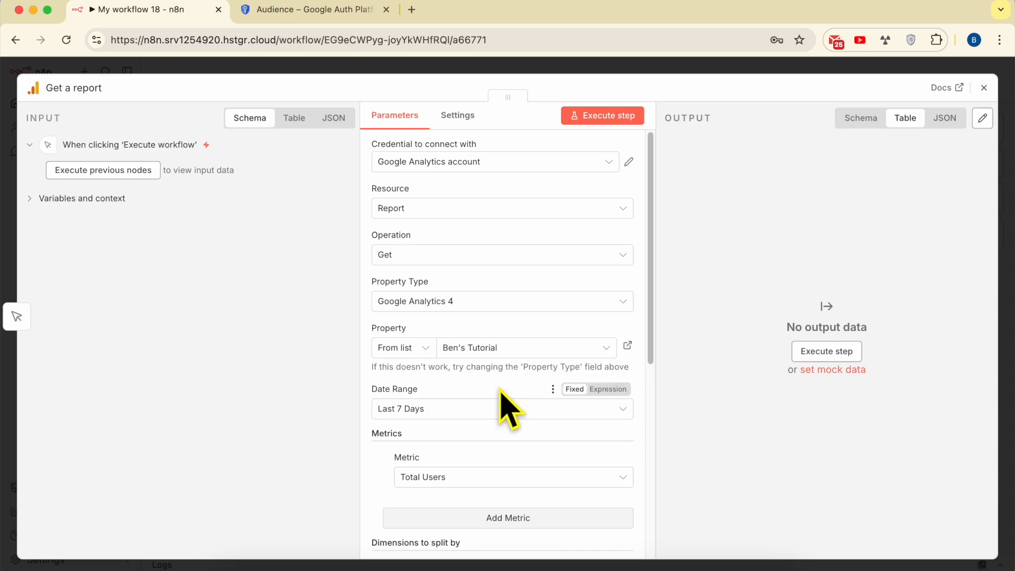
# Set the report's property to dotcom.builders and its date range to Last 30 Days, with Total Users as the metric
pyautogui.click(514, 350)
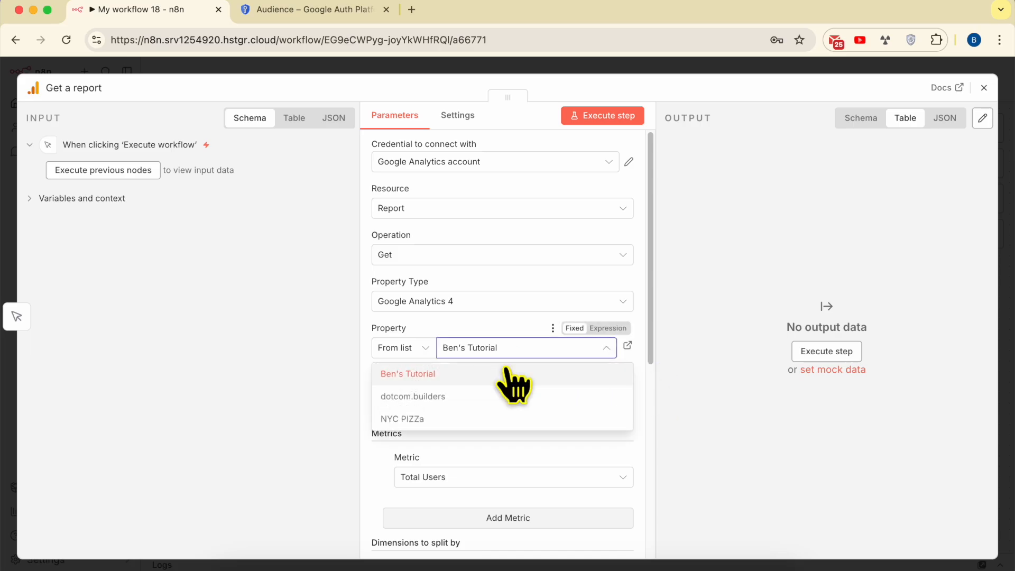
pyautogui.click(462, 397)
pyautogui.scroll(-5, 453, 415)
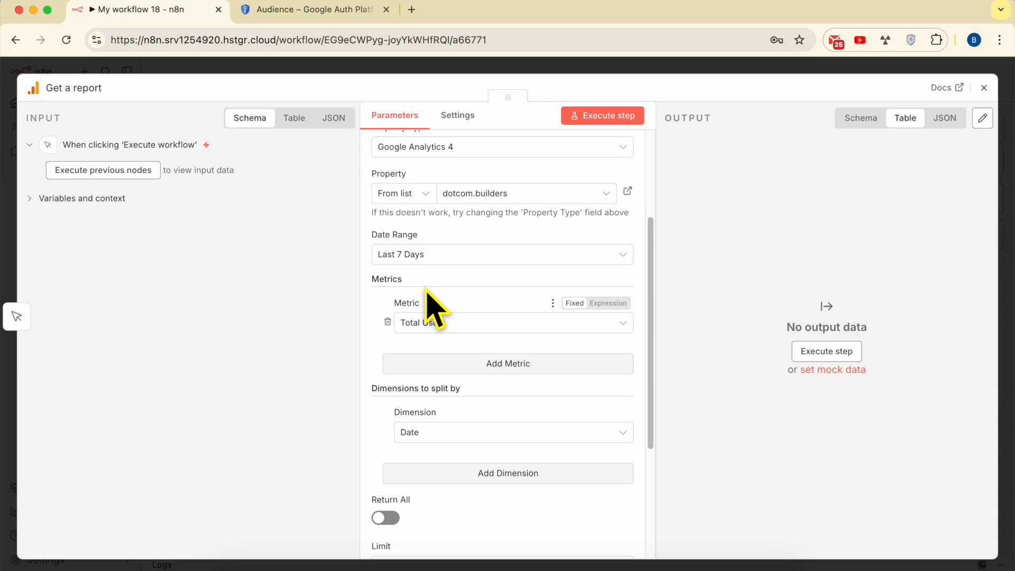
pyautogui.click(433, 255)
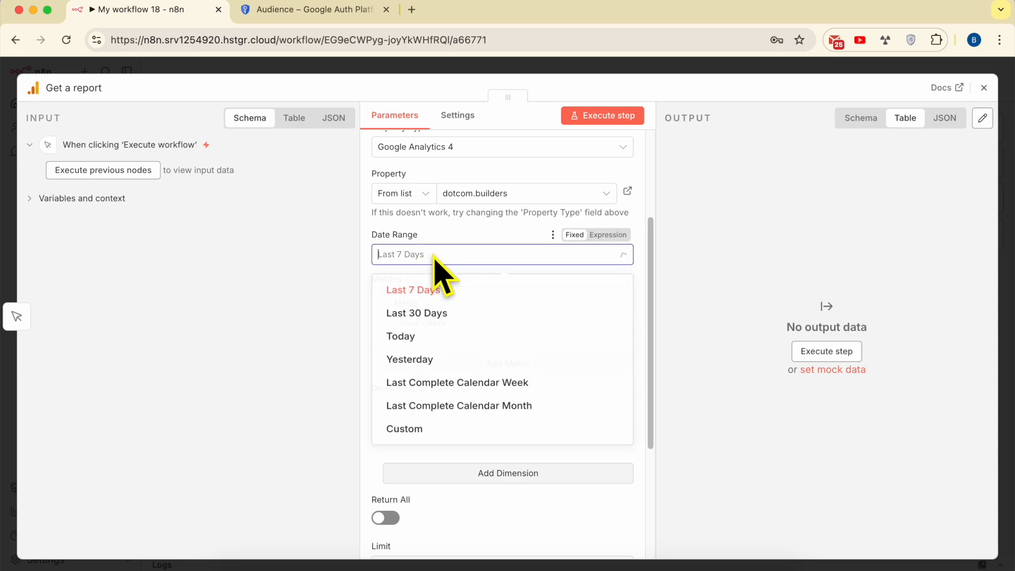
pyautogui.click(452, 316)
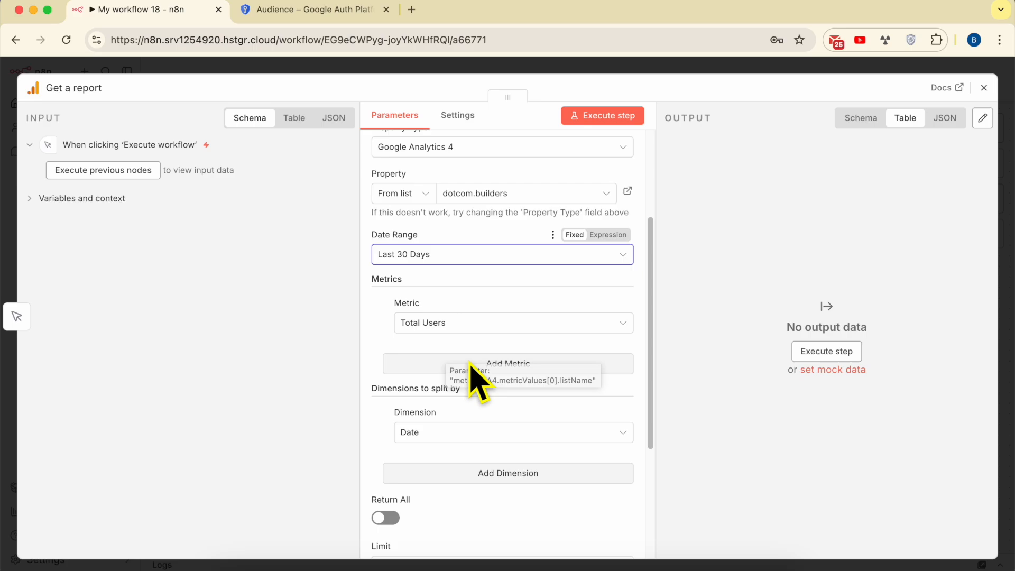
pyautogui.click(458, 326)
pyautogui.click(464, 327)
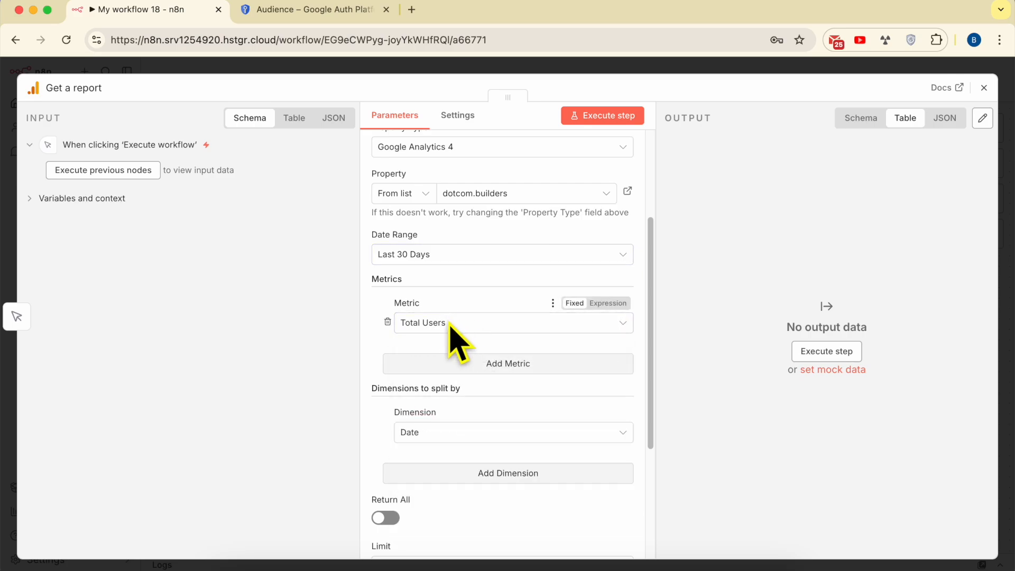
# Add two more metrics to the report: Session Duration and Sessions
pyautogui.click(507, 366)
pyautogui.click(452, 391)
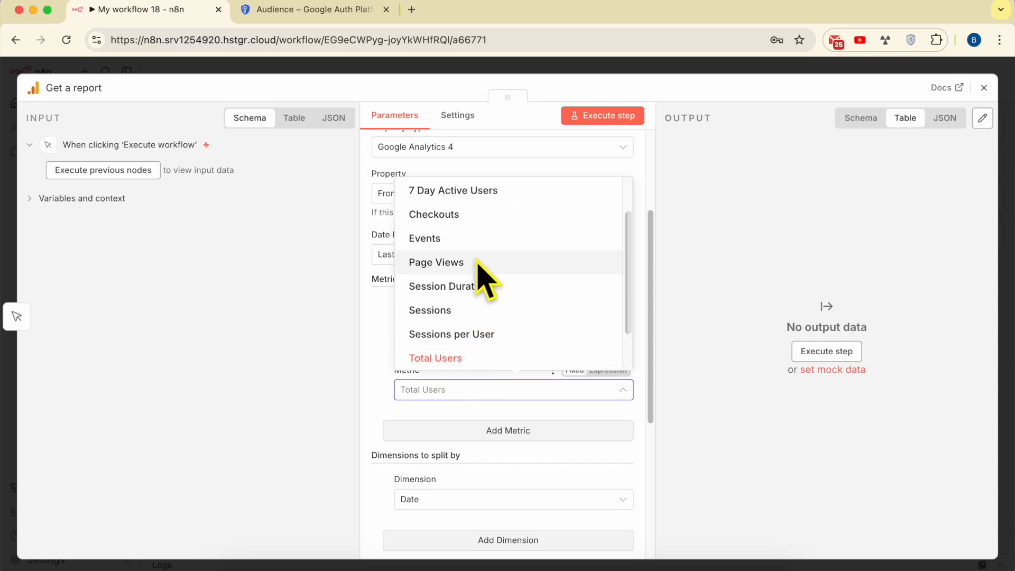
pyautogui.click(465, 286)
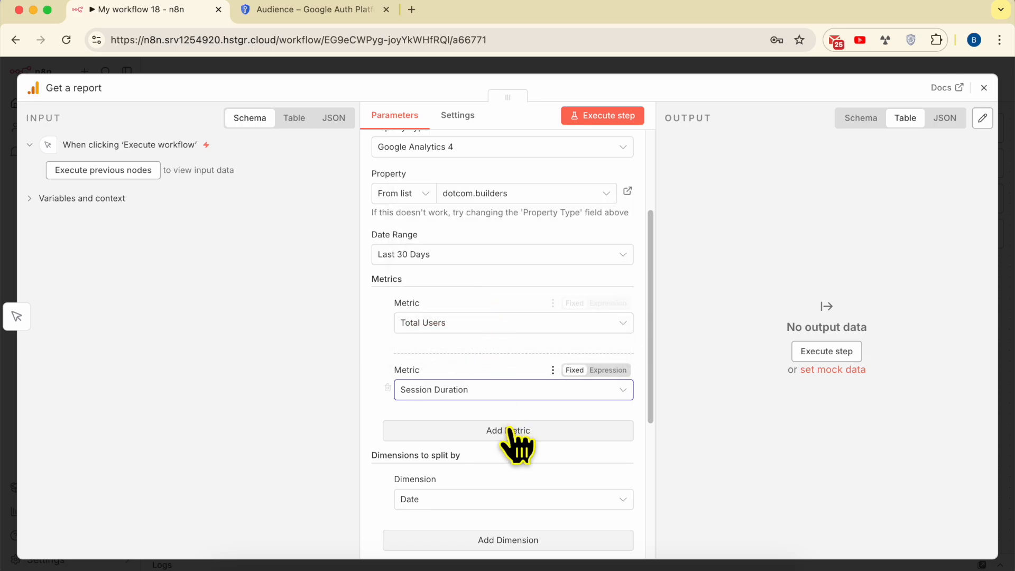
pyautogui.click(510, 433)
pyautogui.click(485, 456)
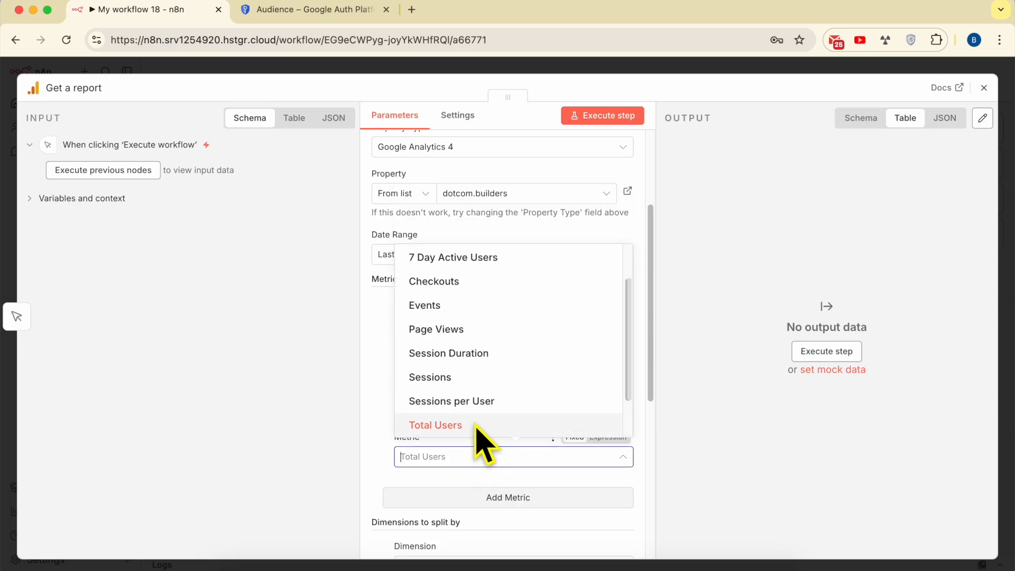
pyautogui.click(465, 377)
# Add 28 Day Active Users as the report's fourth metric and close the Get a report node
pyautogui.click(494, 495)
pyautogui.scroll(-5, 494, 489)
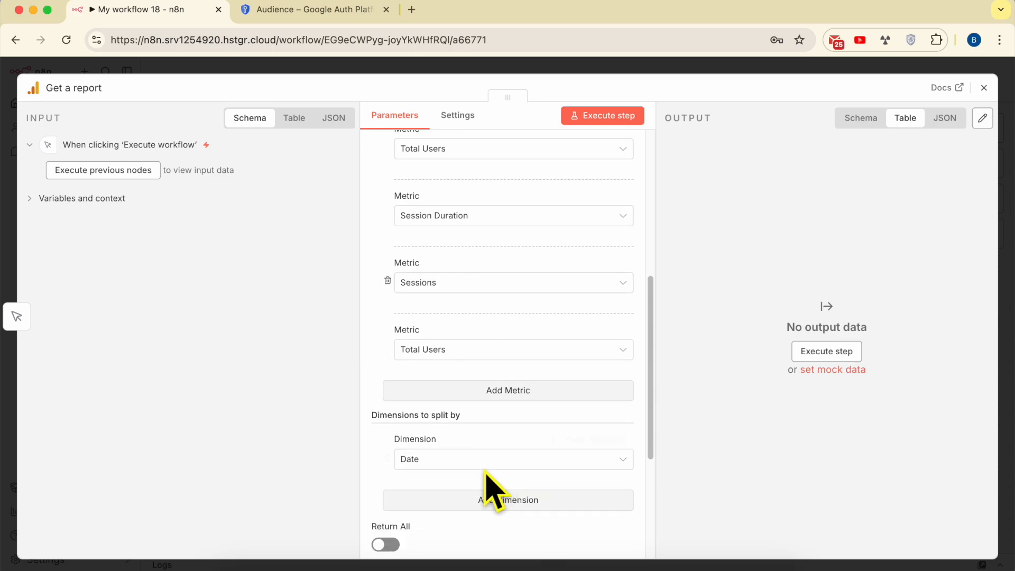
pyautogui.click(465, 352)
pyautogui.scroll(2, 491, 420)
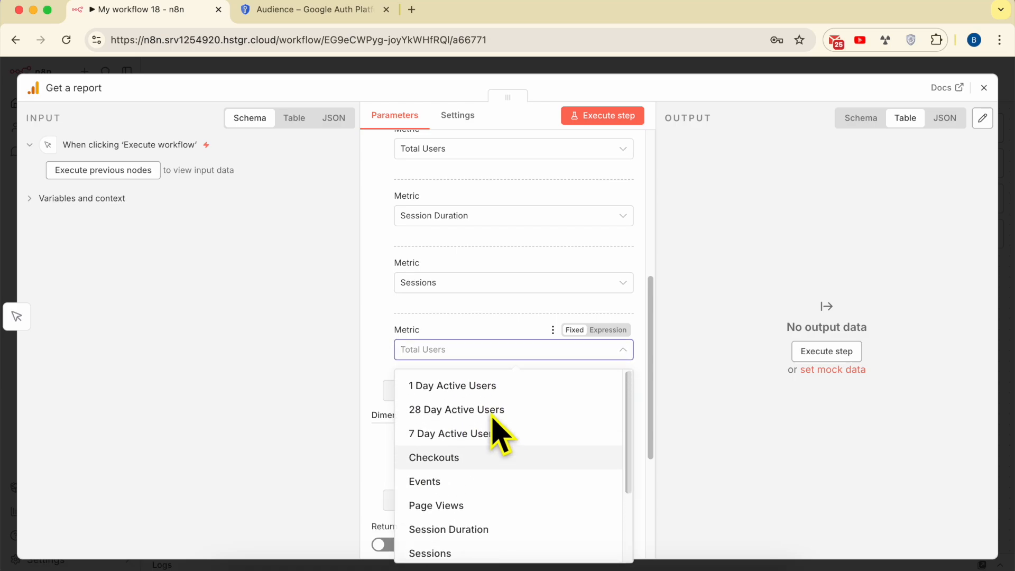
pyautogui.scroll(-4, 502, 421)
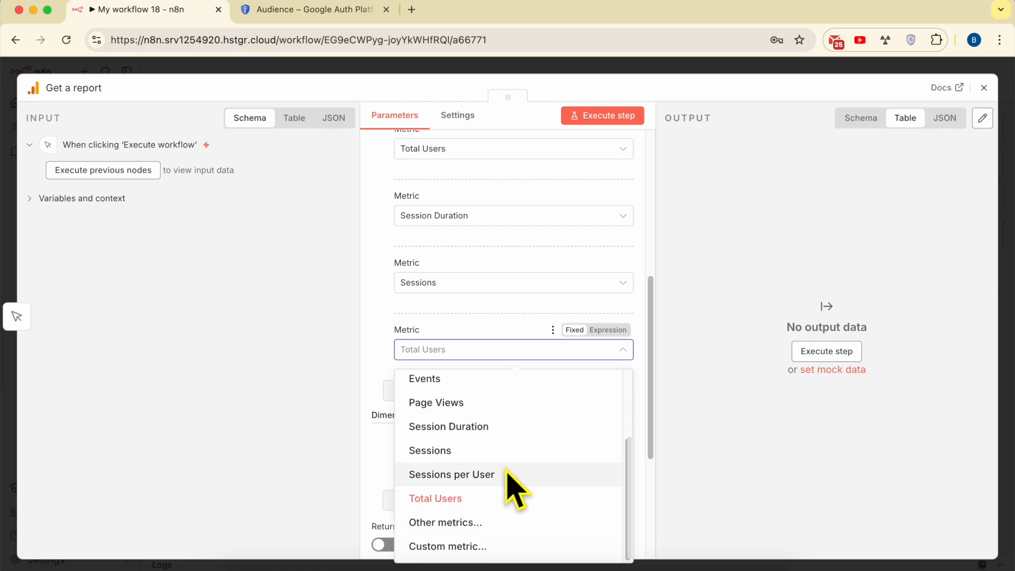
pyautogui.scroll(4, 499, 476)
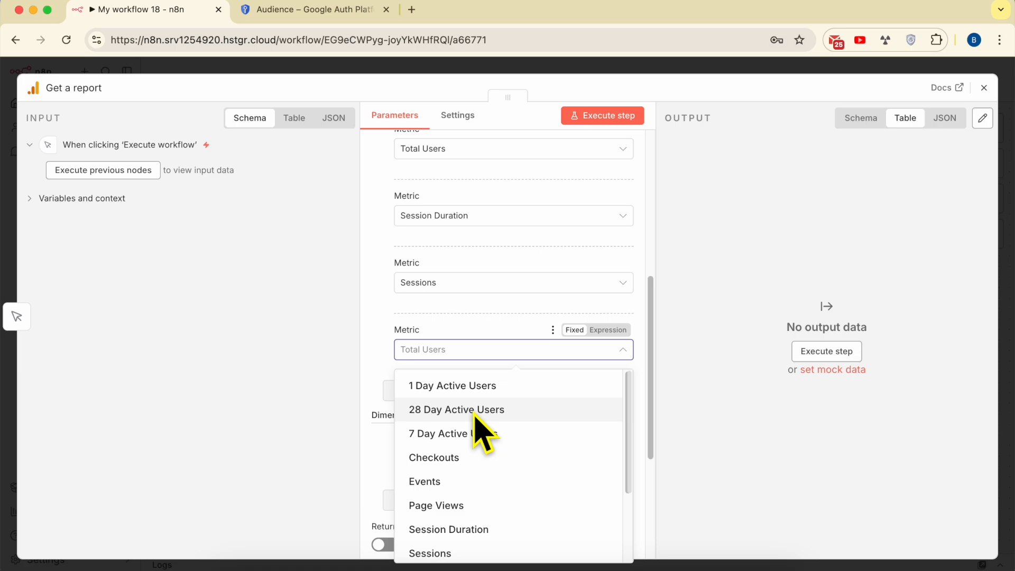
pyautogui.click(488, 412)
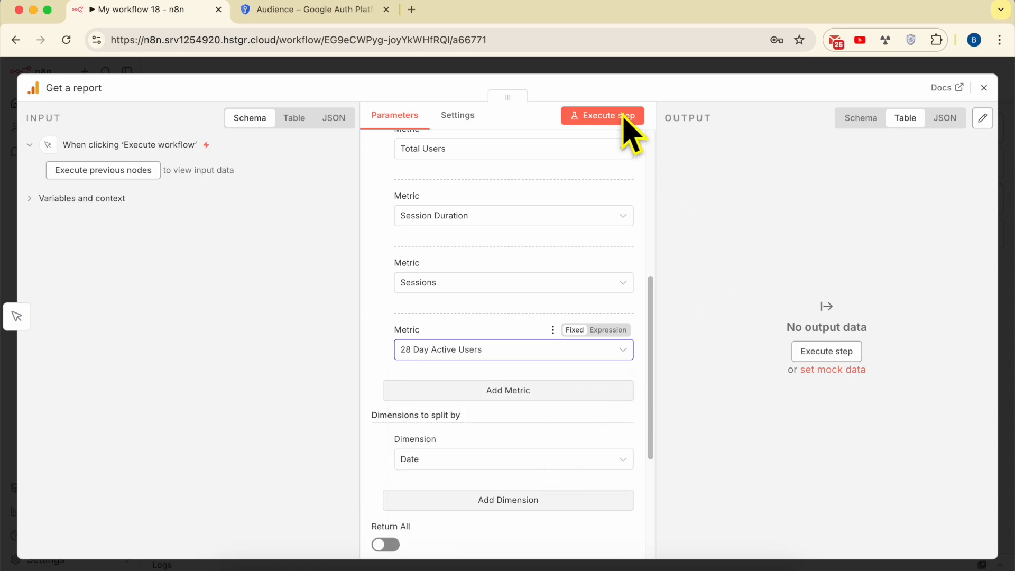
pyautogui.click(983, 88)
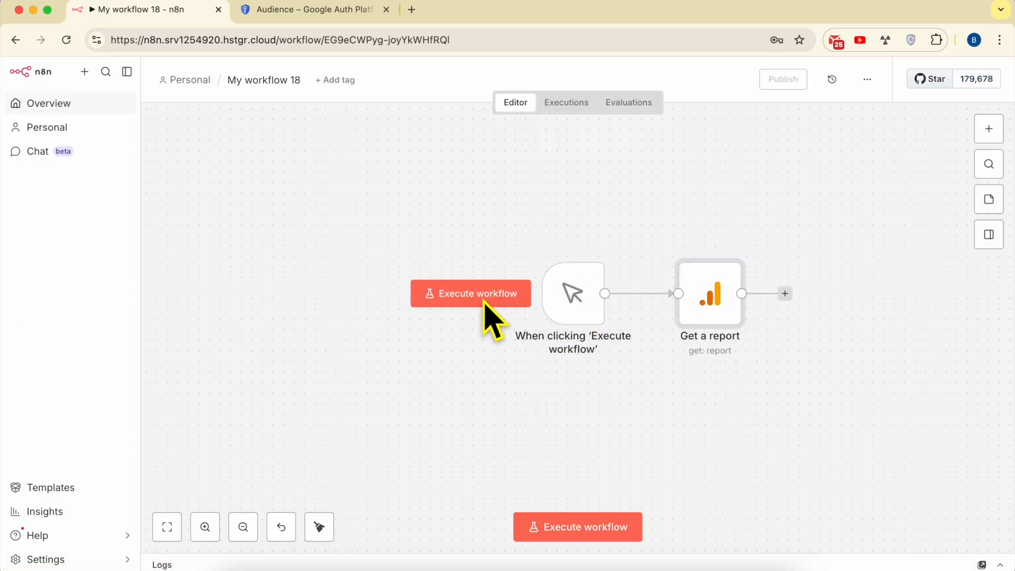
# Switch to the TextEdit notes to view the closing paragraph about the full n8n course, and return to the workflow
pyautogui.click(318, 568)
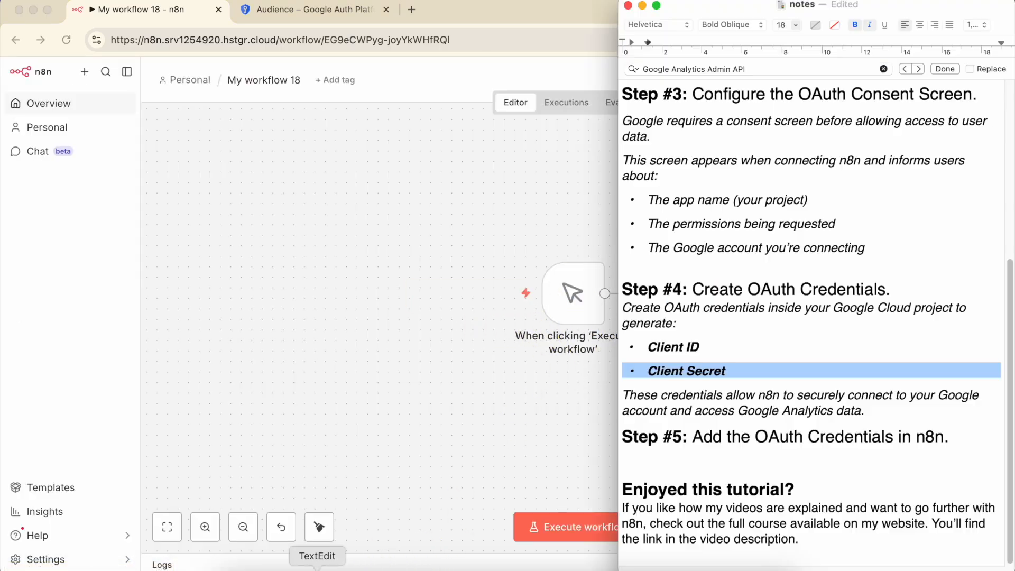
pyautogui.tripleClick(732, 533)
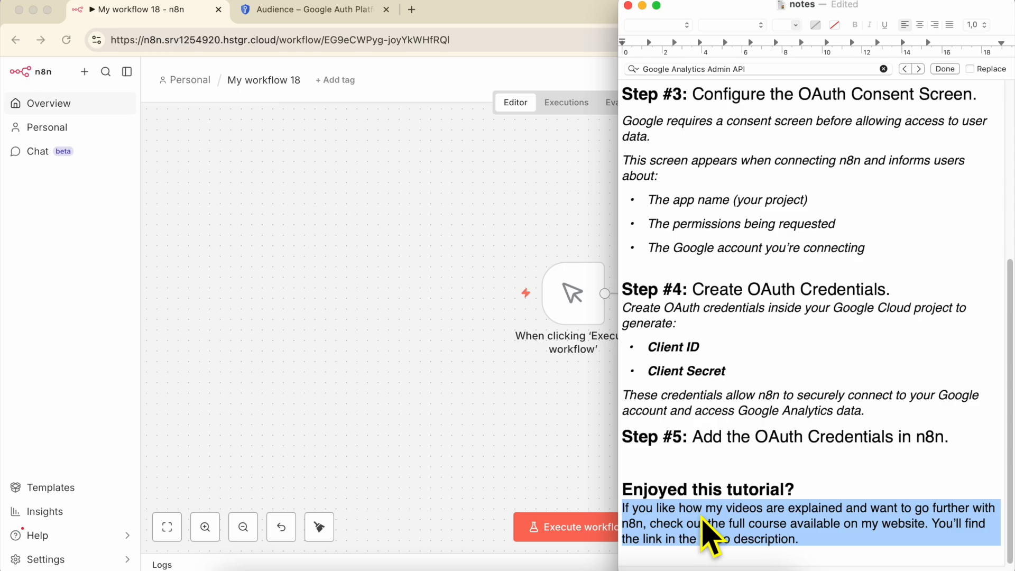
pyautogui.click(555, 444)
# Execute the workflow, open the Get a report node to check its output and execute that node again
pyautogui.moveTo(515, 299)
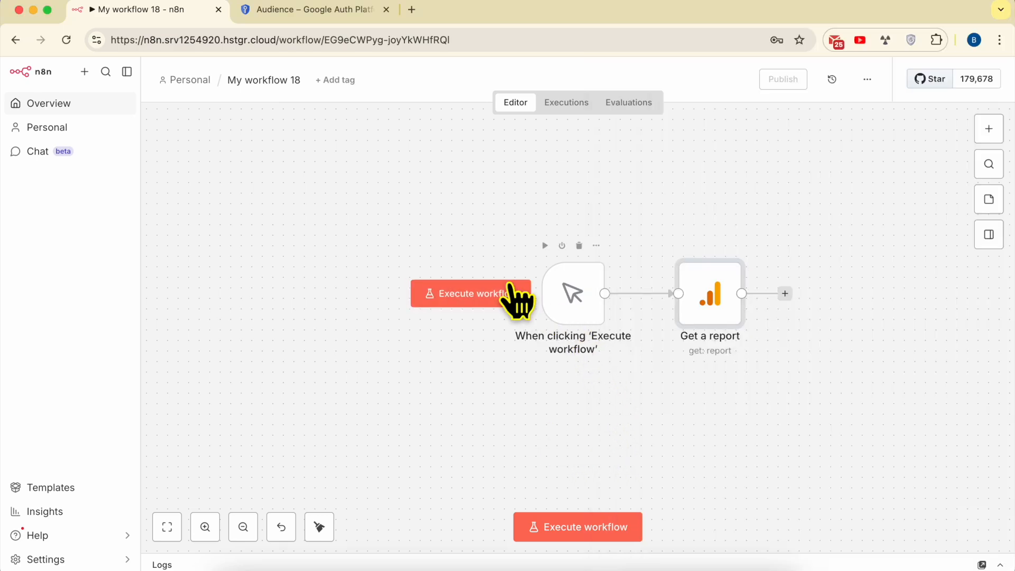
pyautogui.click(469, 299)
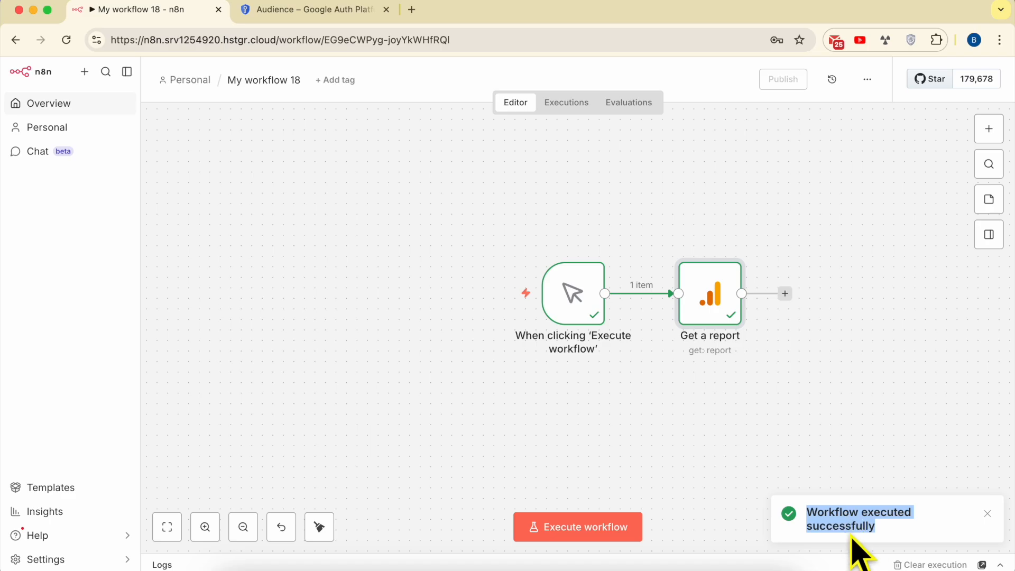
pyautogui.doubleClick(717, 280)
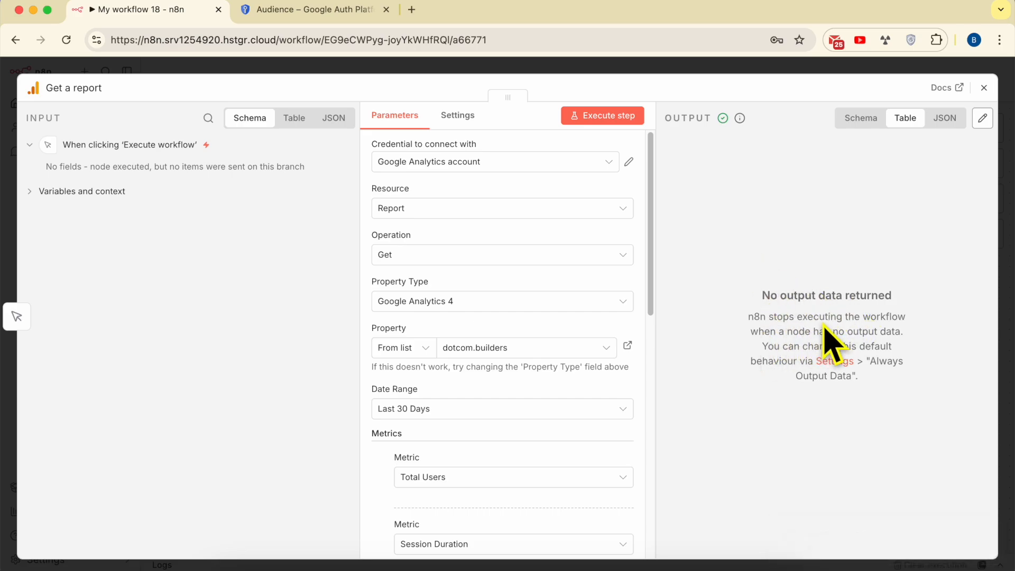
pyautogui.click(625, 114)
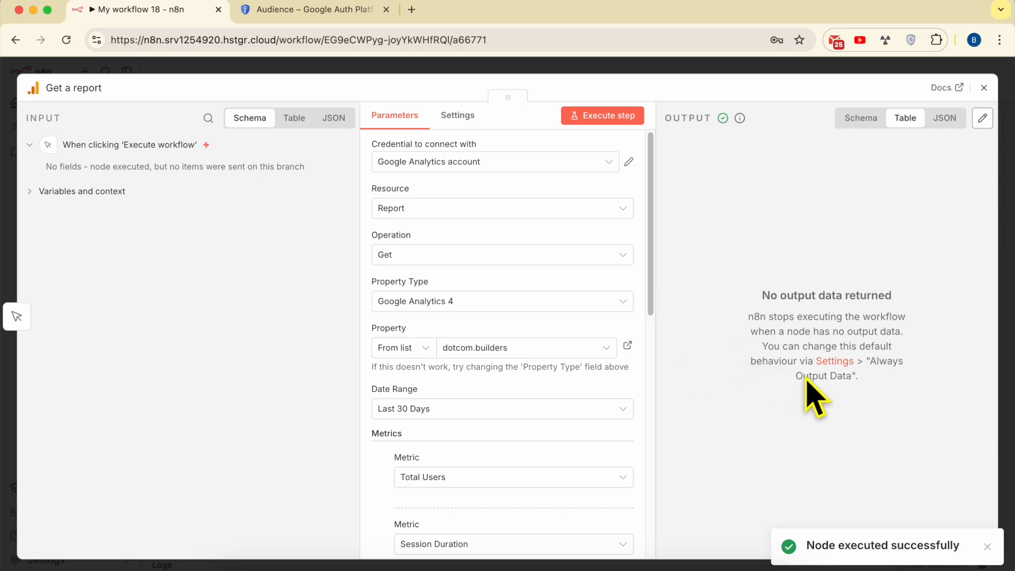
# Turn on Always Output Data for the Get a report node and execute it again
pyautogui.click(835, 361)
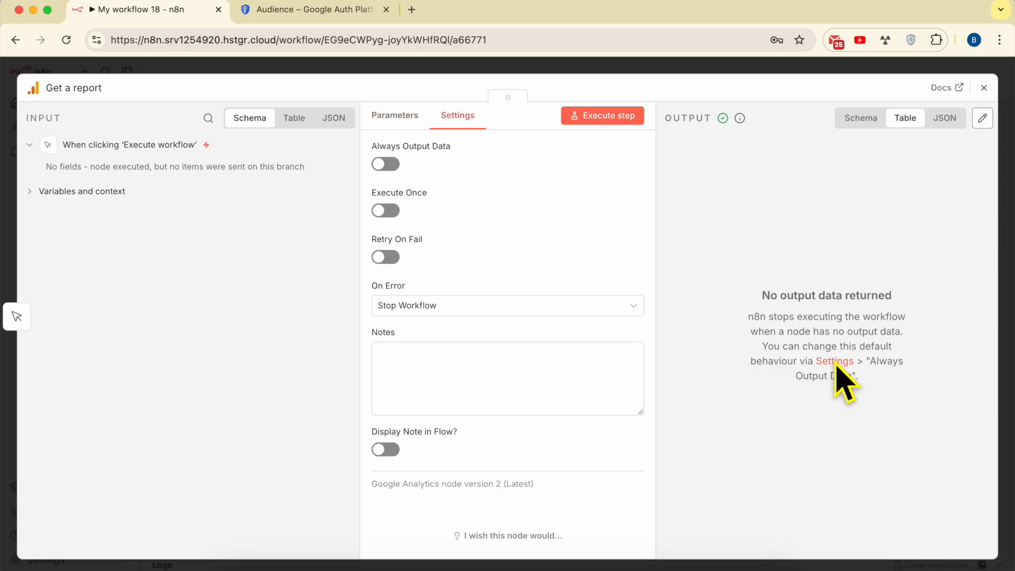
pyautogui.click(387, 165)
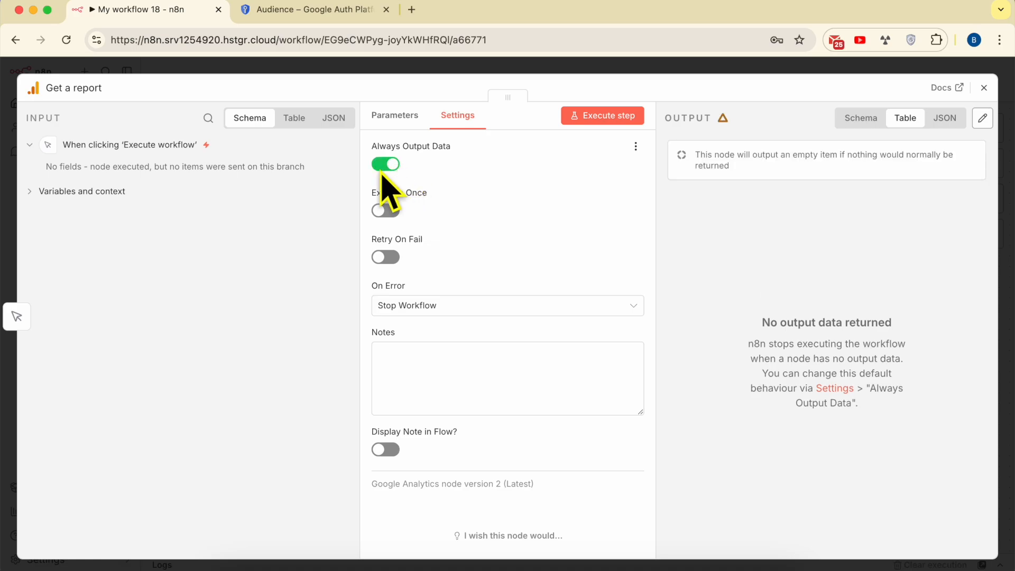
pyautogui.click(601, 117)
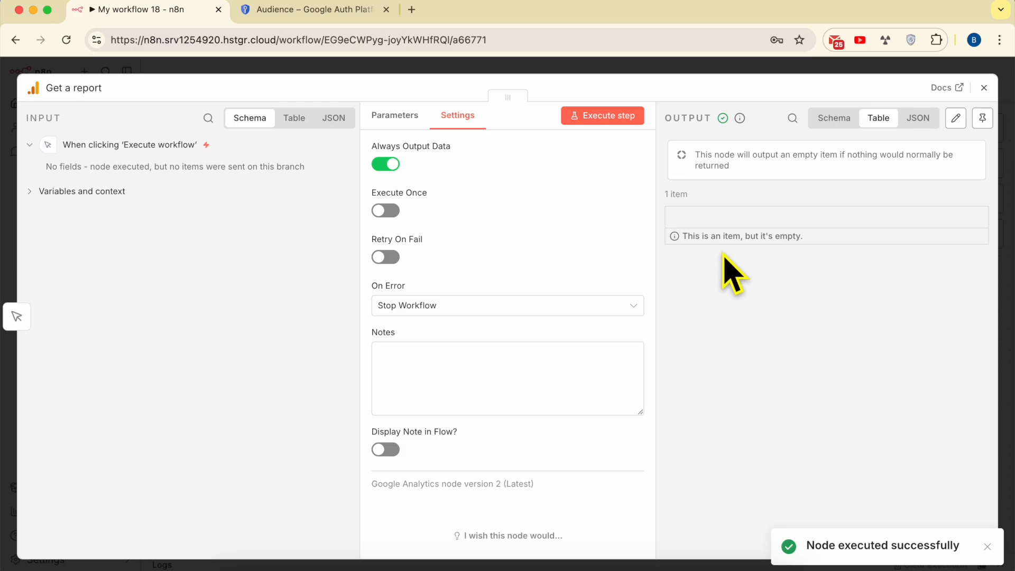
# Try the tutorial property from the list as the report's property and execute the node
pyautogui.click(397, 119)
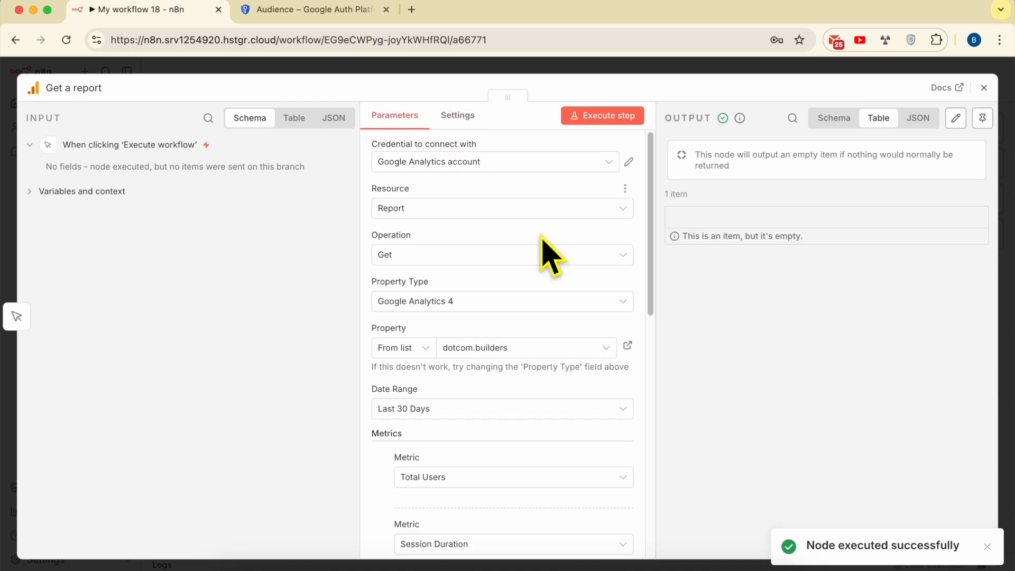
pyautogui.click(526, 350)
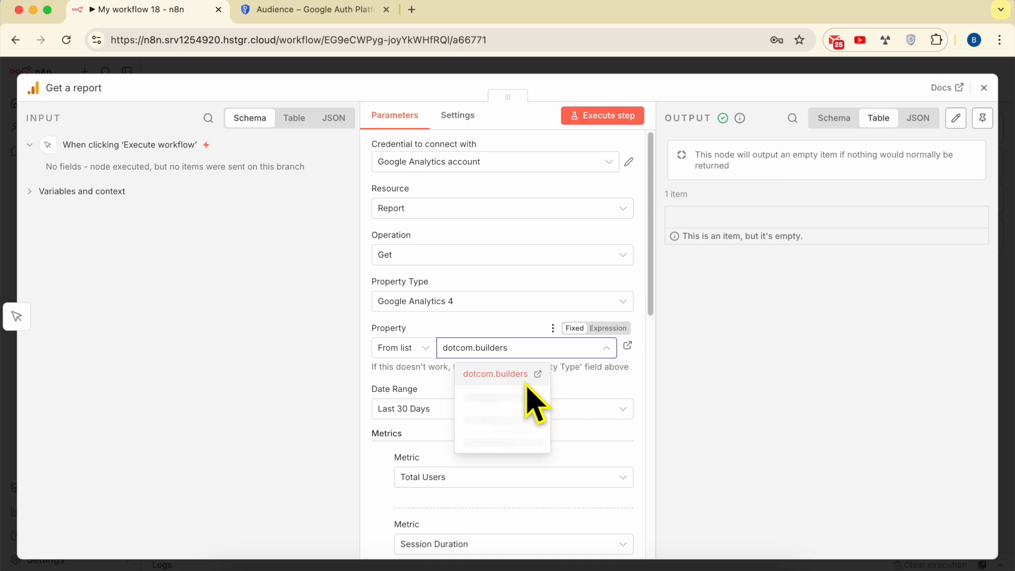
pyautogui.click(427, 347)
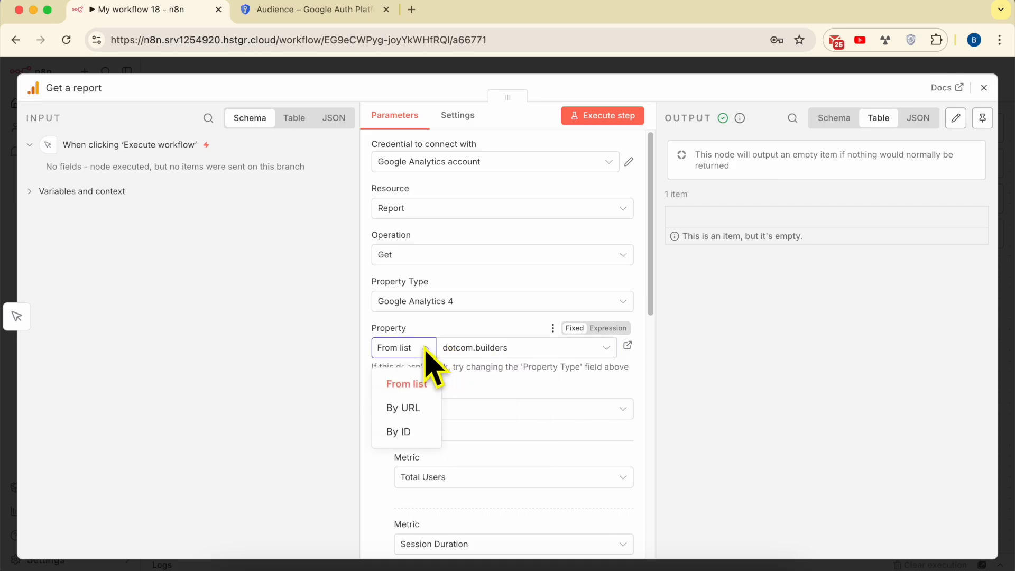
pyautogui.click(492, 353)
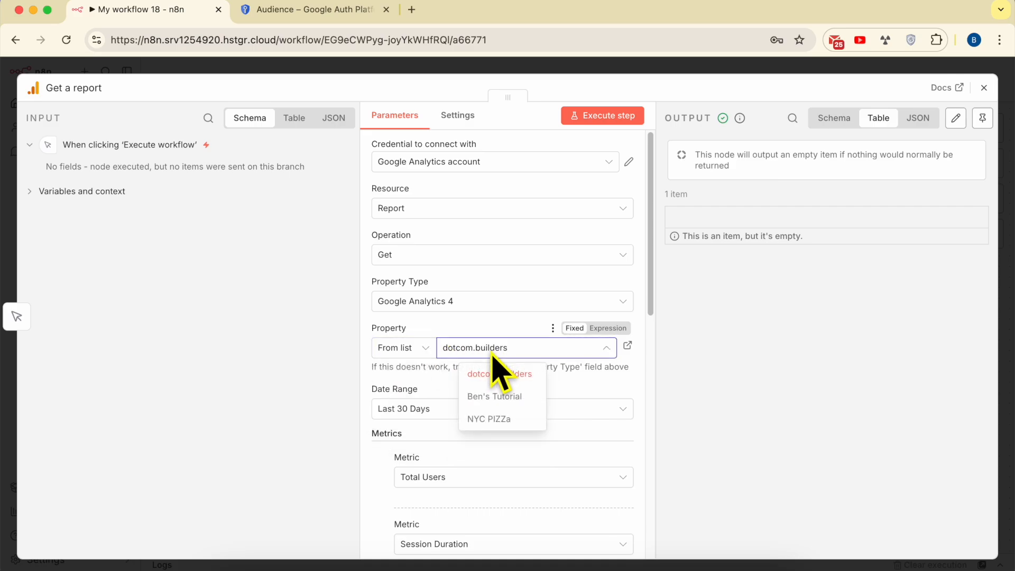
pyautogui.click(504, 401)
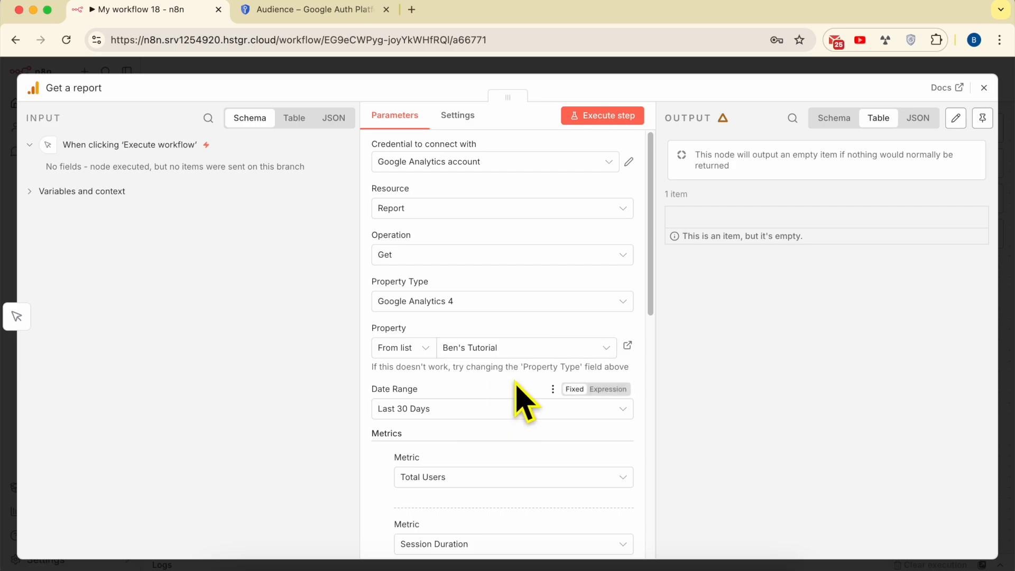
pyautogui.click(608, 120)
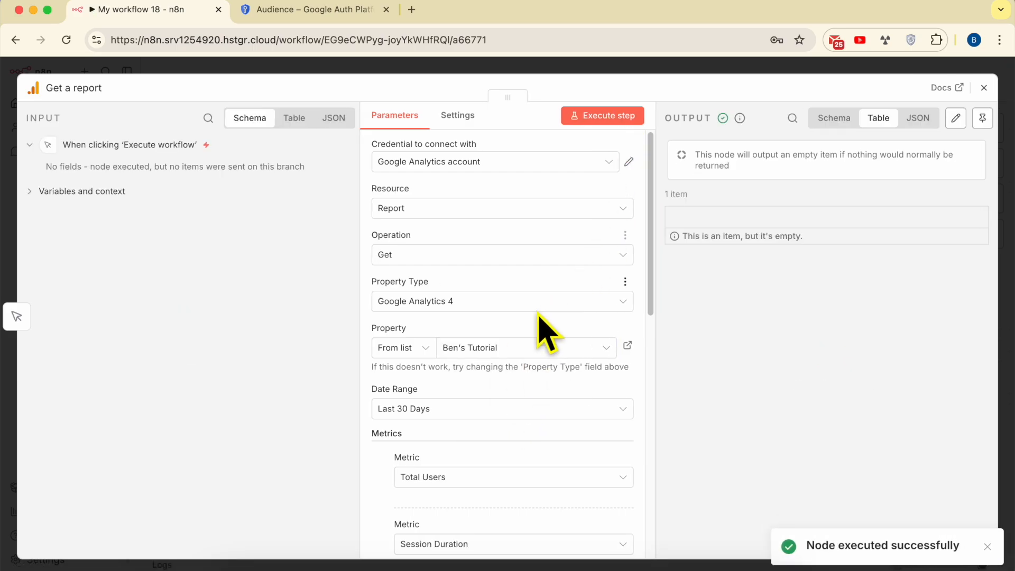
# Set the report's property to NYC PIZZa and execute the node
pyautogui.click(520, 349)
pyautogui.click(464, 419)
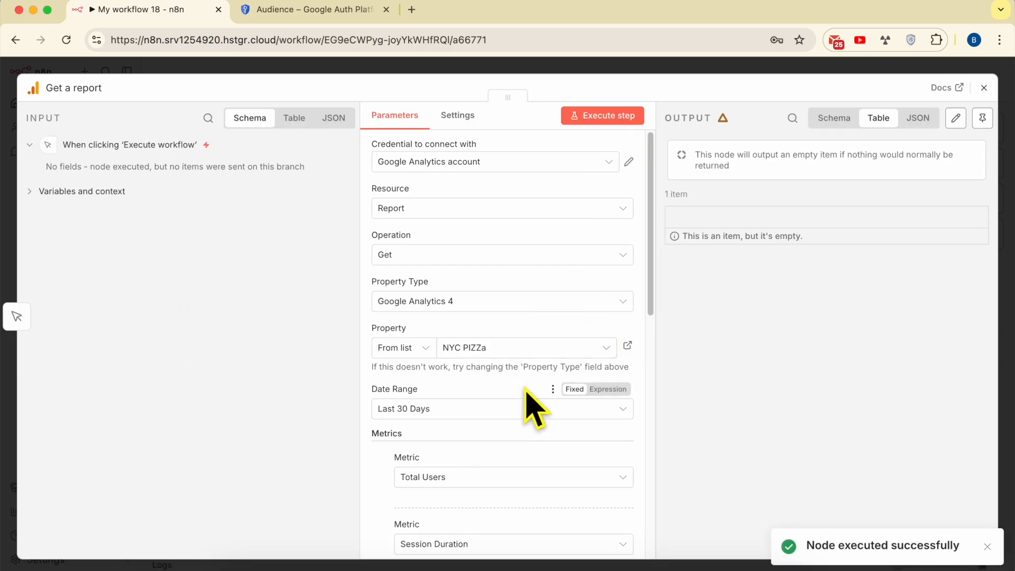
pyautogui.click(599, 120)
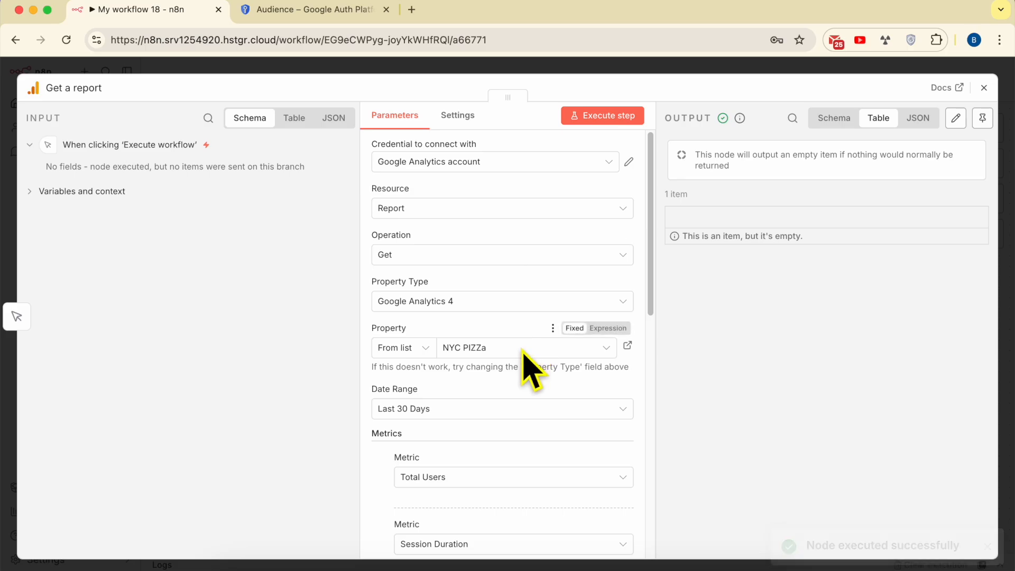
# Find Google Analytics through a web search, open it in a separate tab and check whether NYC PIZZa has received website data
pyautogui.click(408, 44)
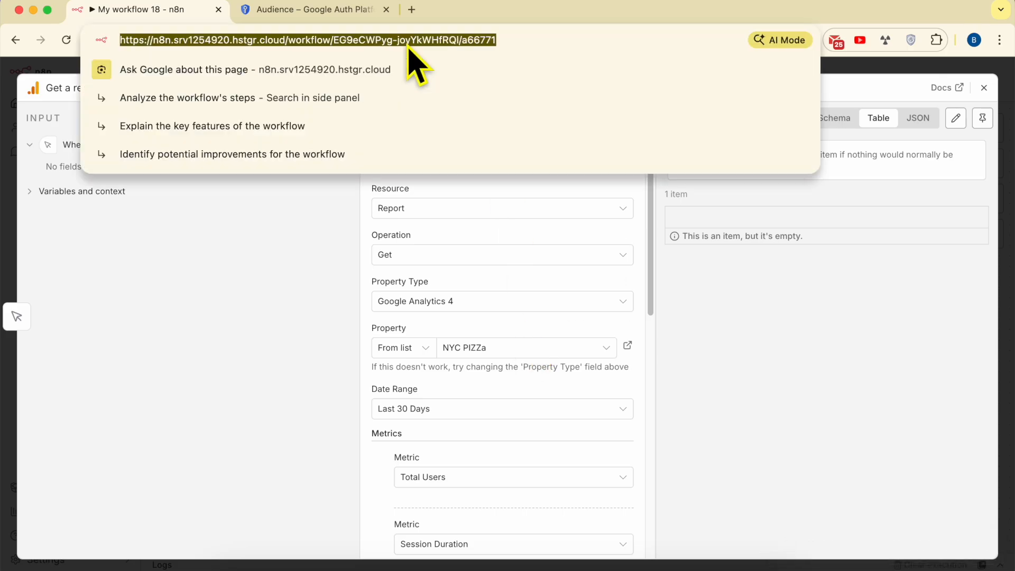
pyautogui.write('analytcsi')
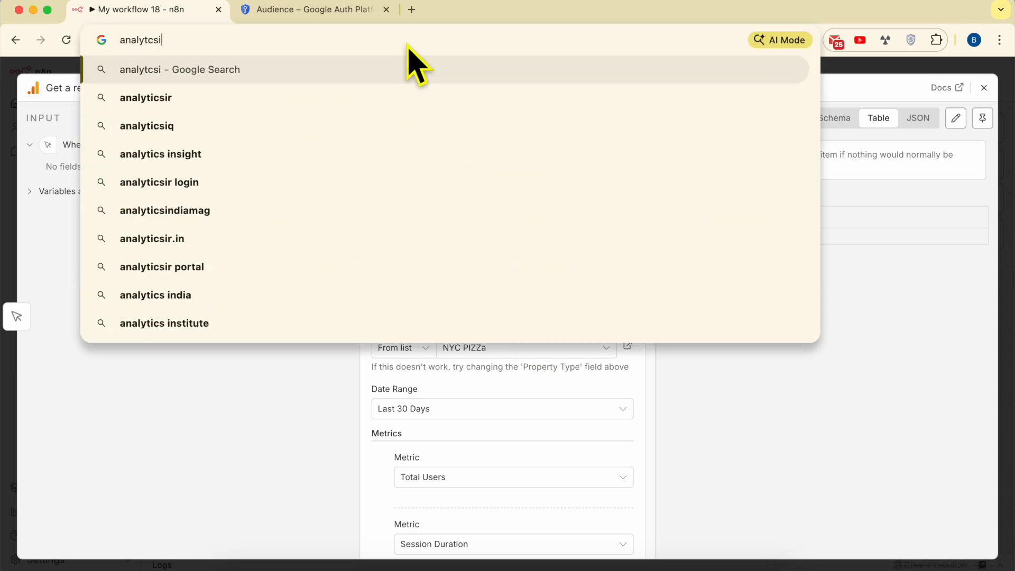
pyautogui.press('BackSpace')
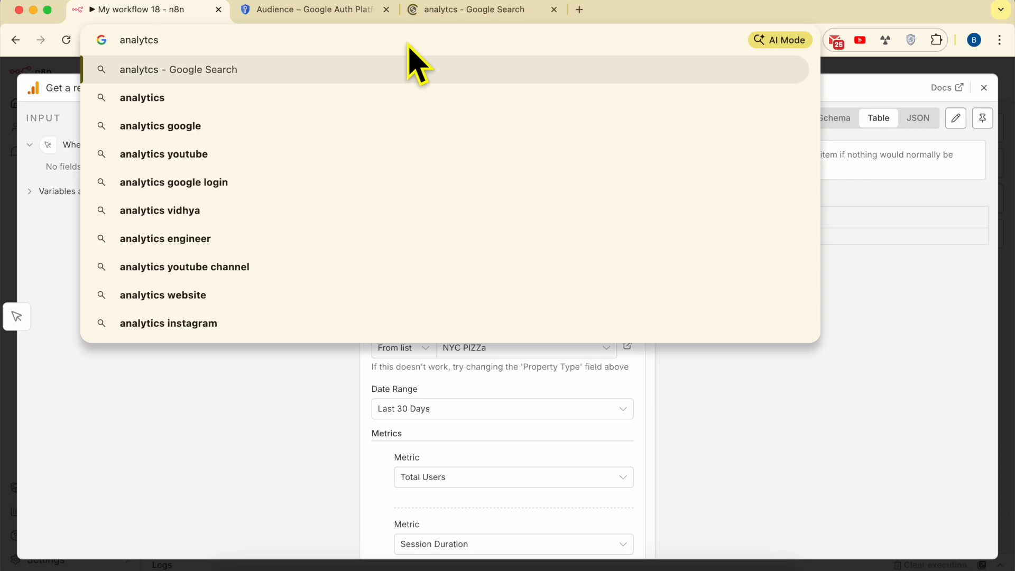
pyautogui.press('Return')
pyautogui.click(216, 258)
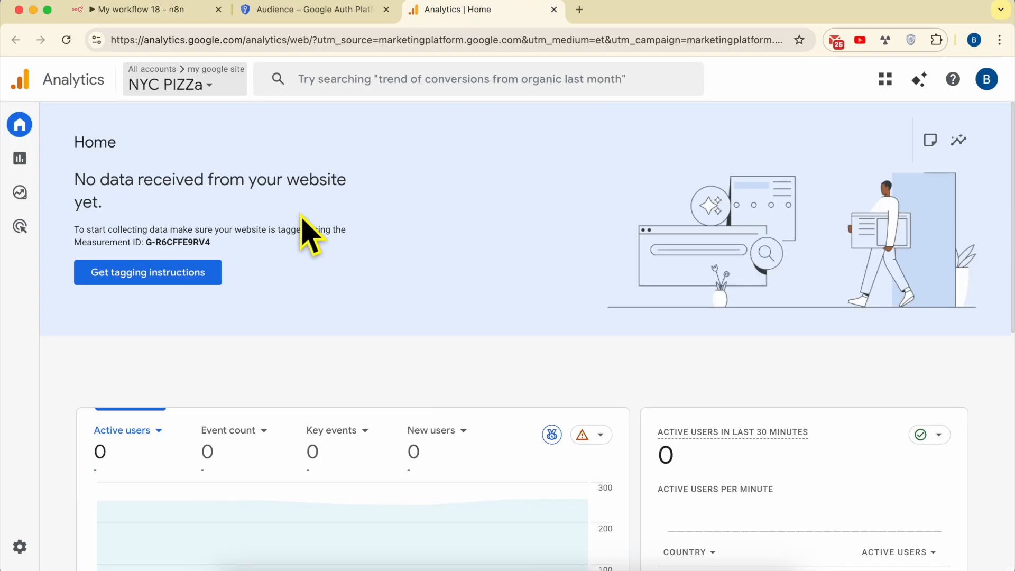
pyautogui.tripleClick(121, 188)
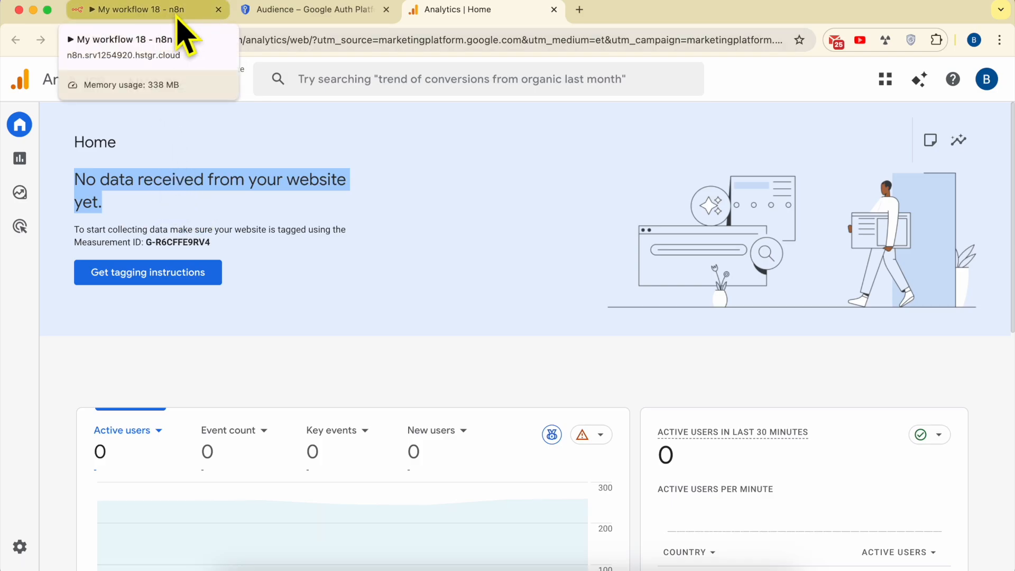
# Switch Analytics to the dotcom.builders property, examine its Home page for user data and return to the n8n workflow
pyautogui.click(193, 85)
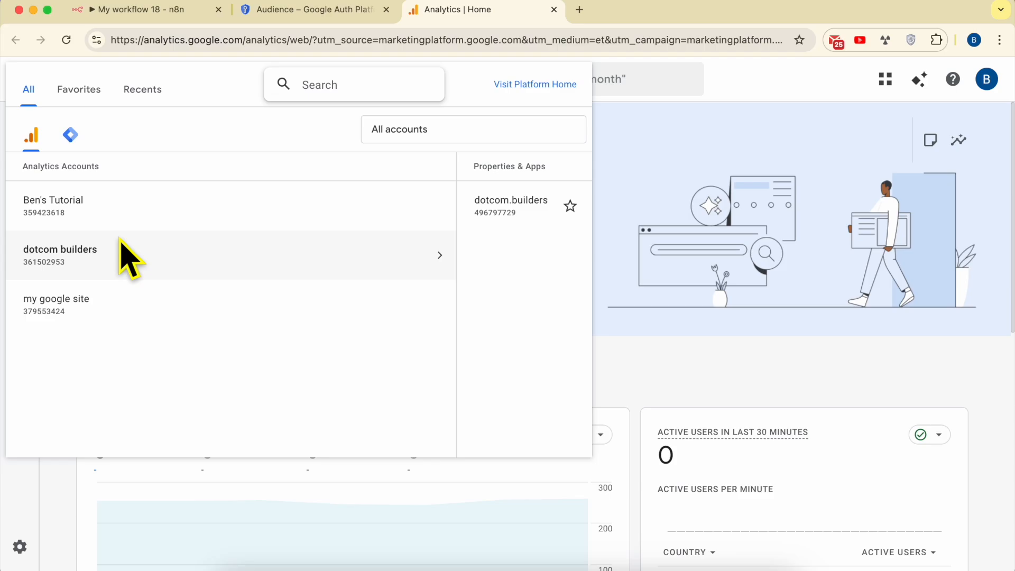
pyautogui.click(513, 208)
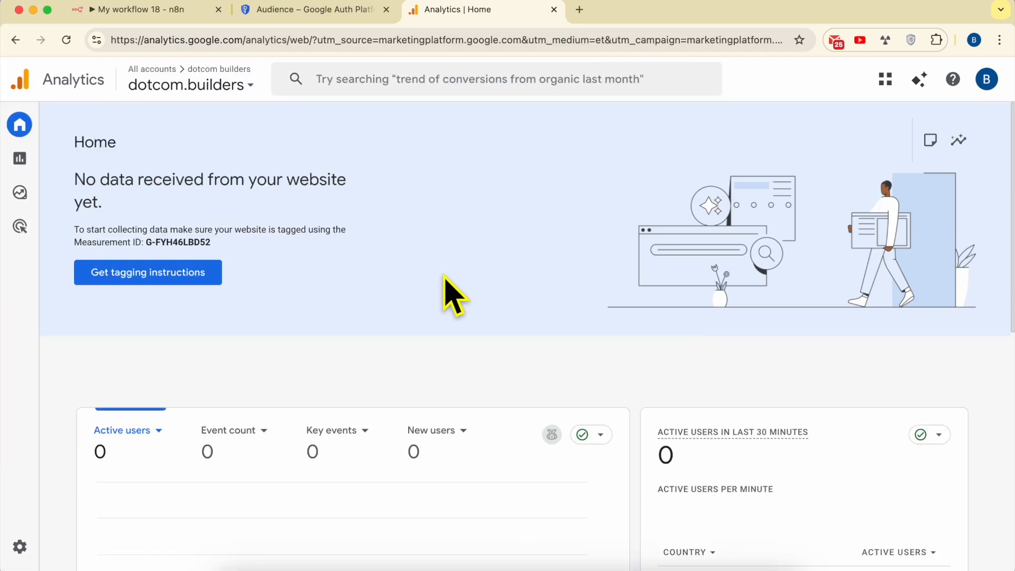
pyautogui.scroll(-1, 455, 295)
pyautogui.scroll(-5, 455, 296)
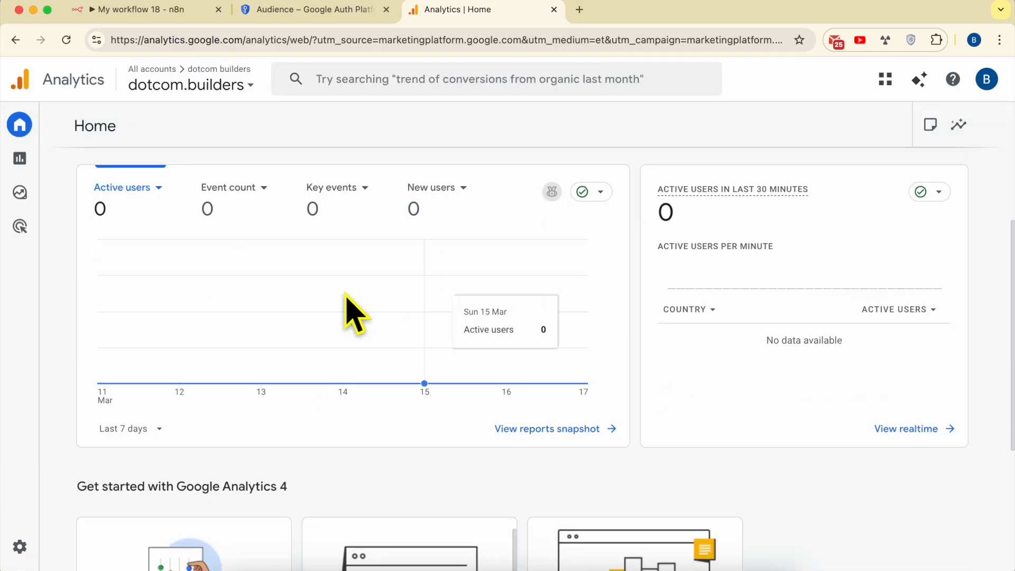
pyautogui.click(183, 12)
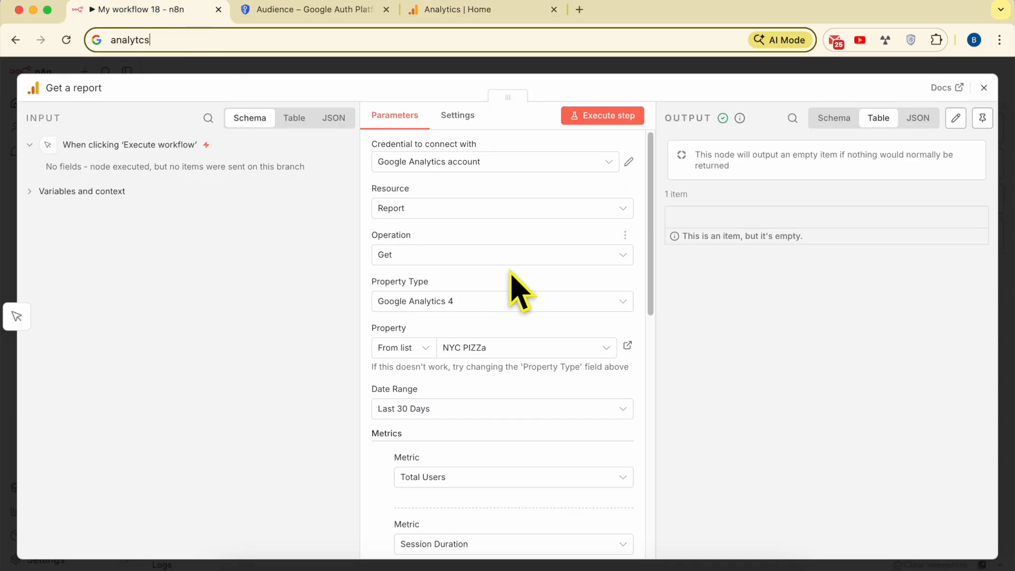
# Check the properties available for the report, keep NYC PIZZa selected and close the Get a report node
pyautogui.click(481, 349)
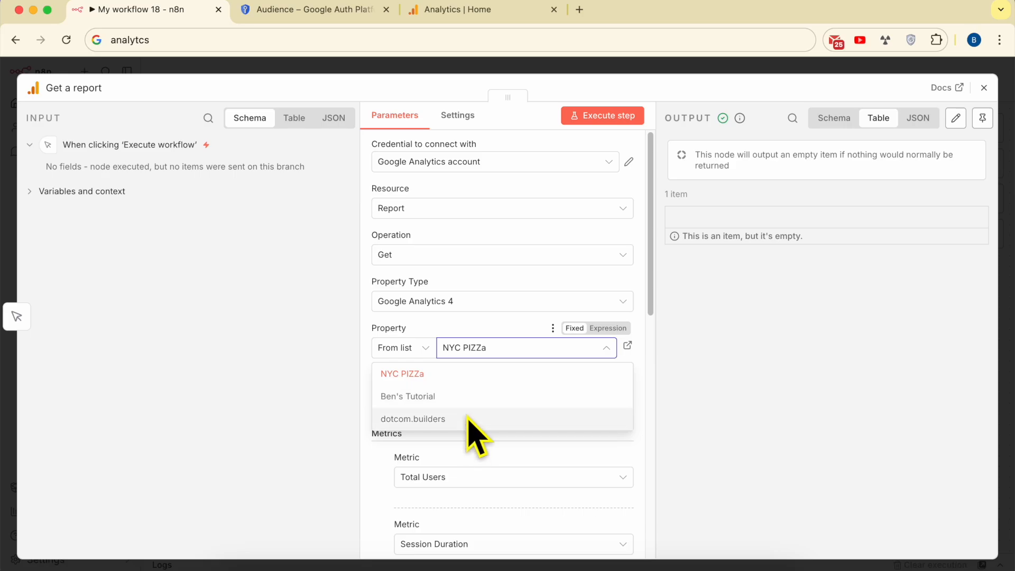
pyautogui.click(676, 409)
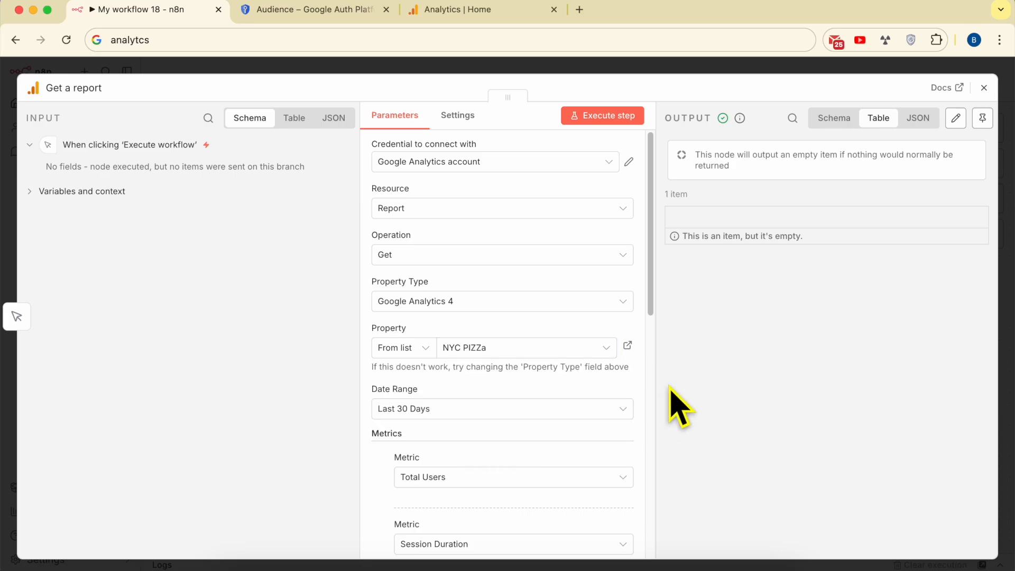
pyautogui.click(983, 88)
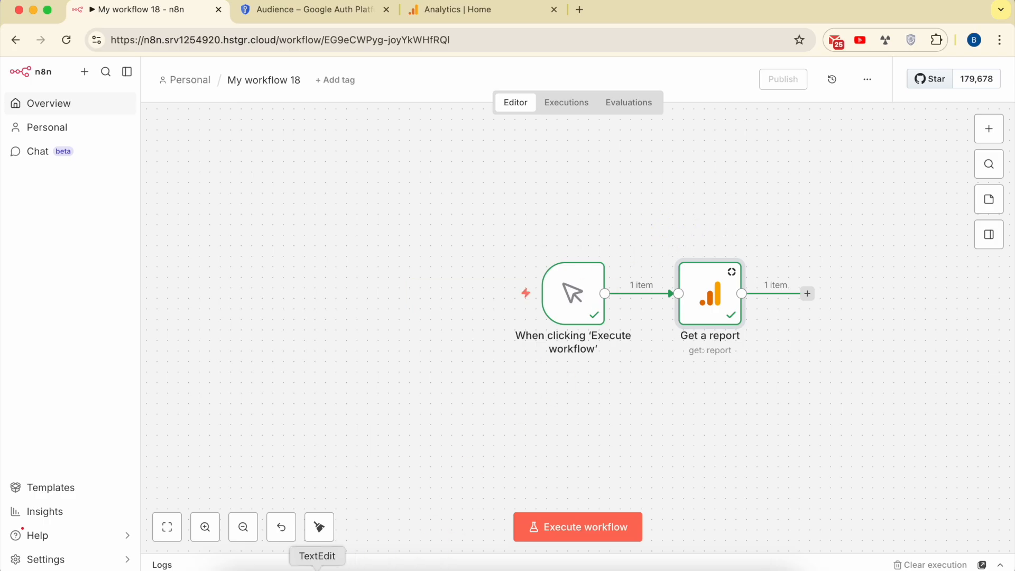
# Switch to the notes in TextEdit and review the Google Analytics connection steps, highlighting the title and the paragraph under "Enjoyed this tutorial?"
pyautogui.click(317, 567)
pyautogui.tripleClick(719, 91)
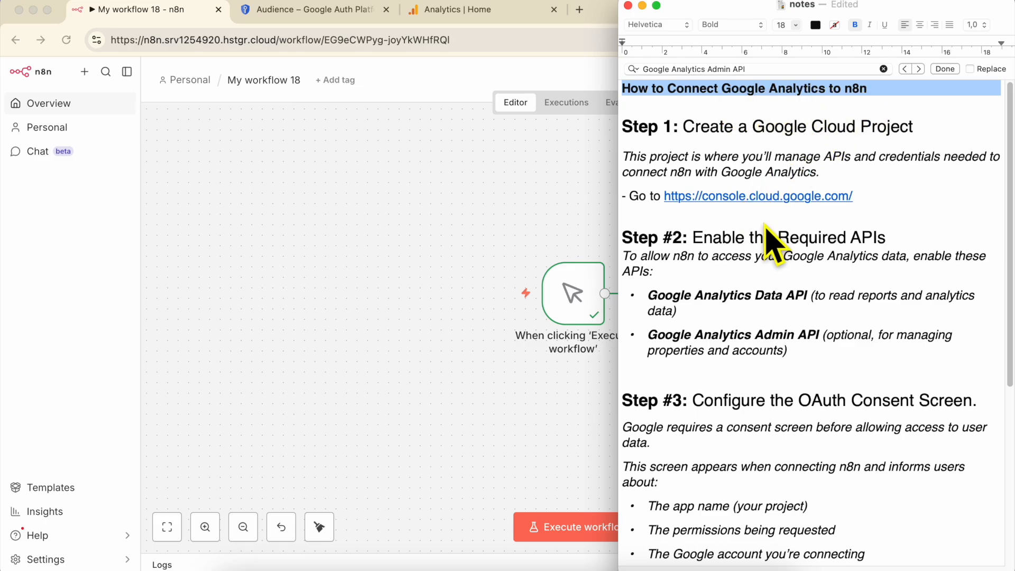
pyautogui.scroll(-6, 791, 406)
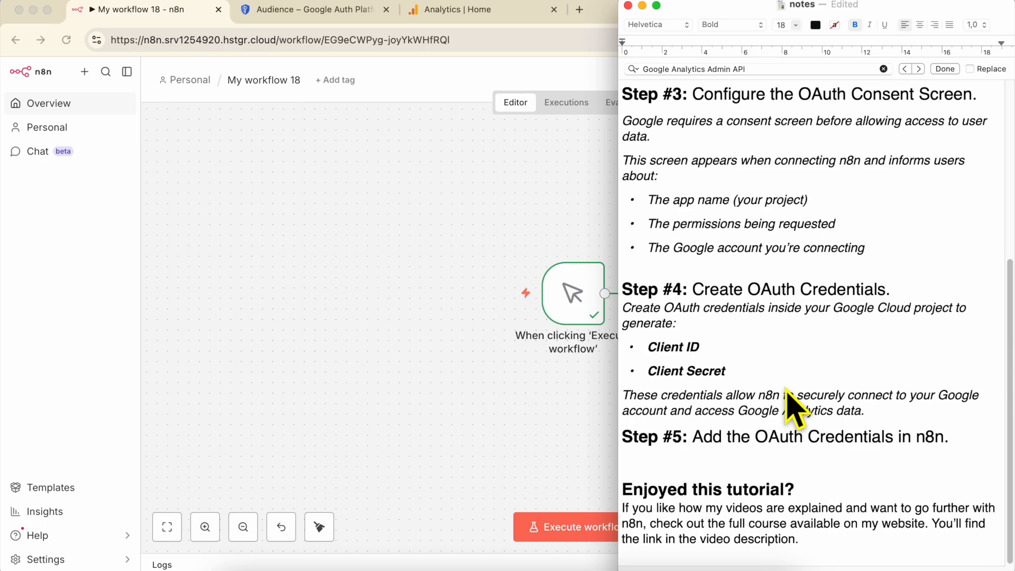
pyautogui.tripleClick(745, 521)
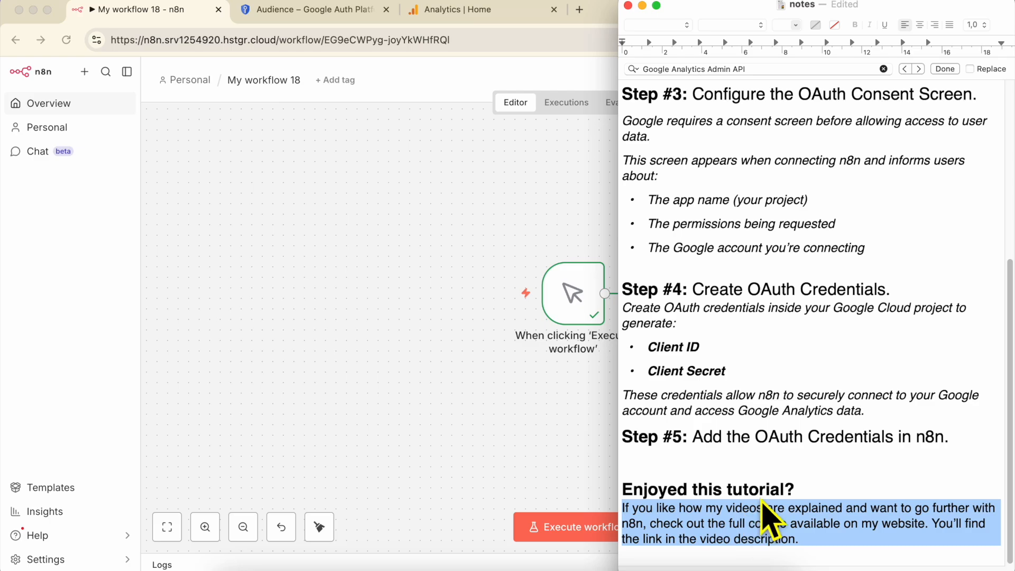